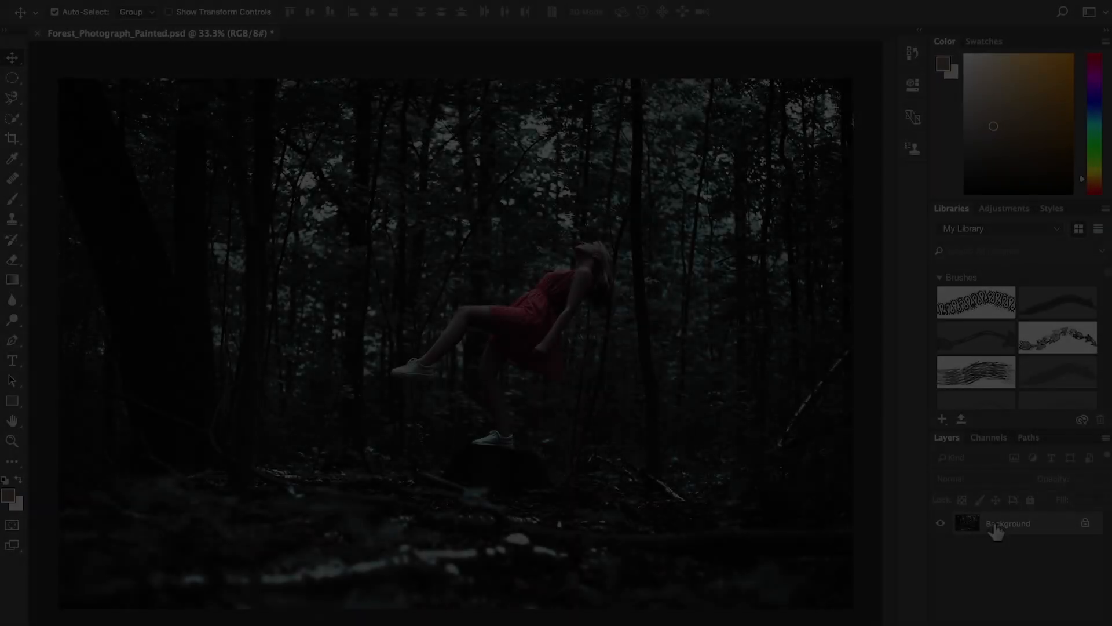
- Duplicate the photo layer twice and convert the background into a regular layer named "original"
key("ctrl+j")
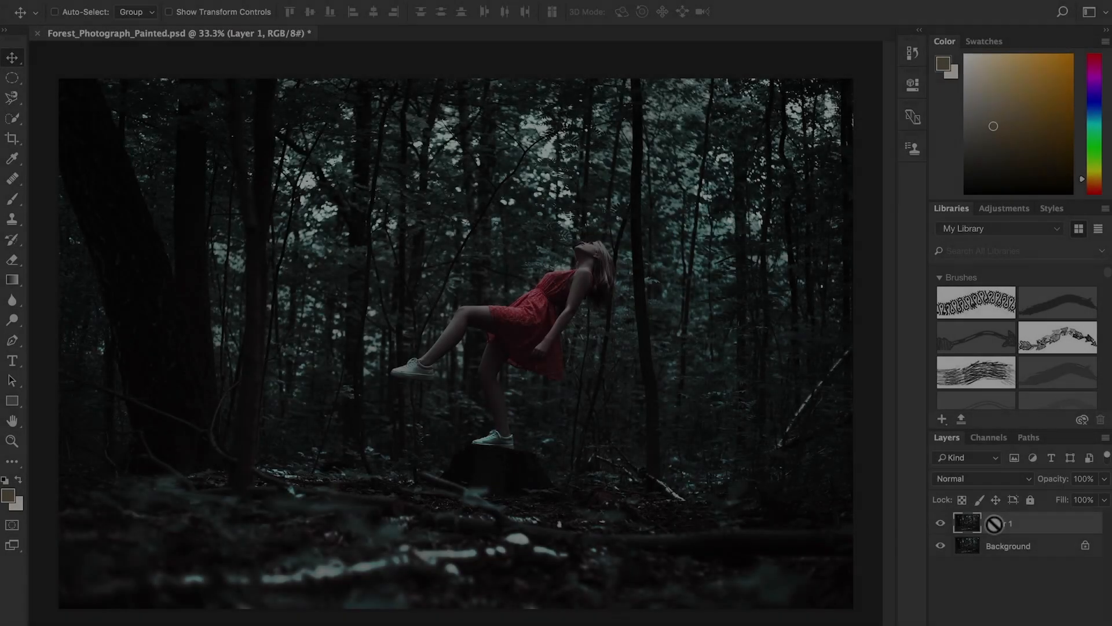
key("ctrl+j")
double_click(1008, 568)
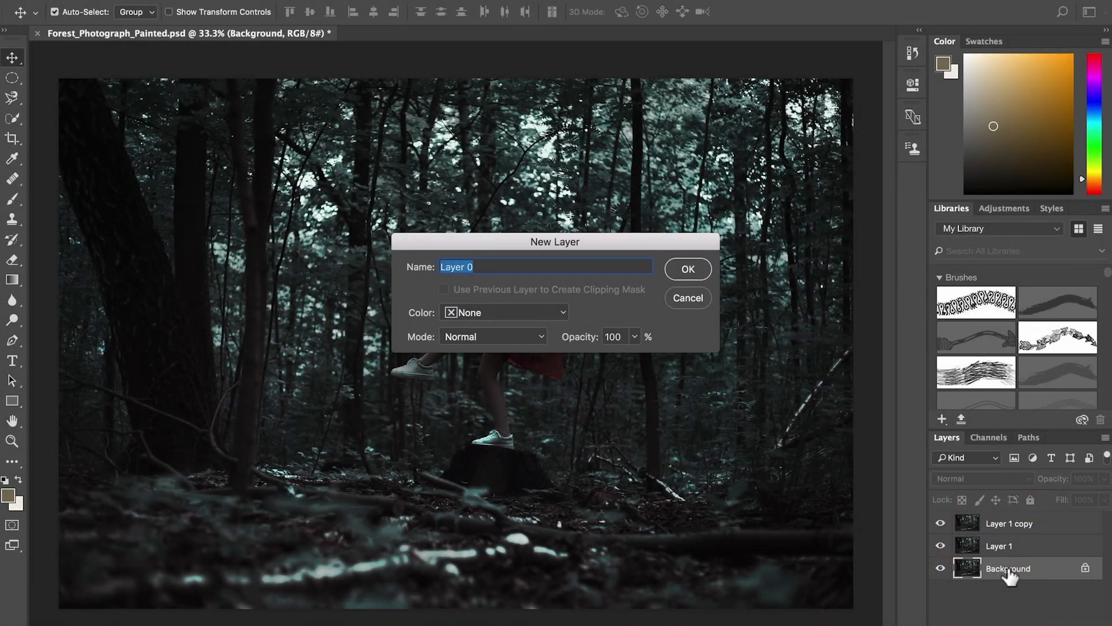
type("original")
key("Return")
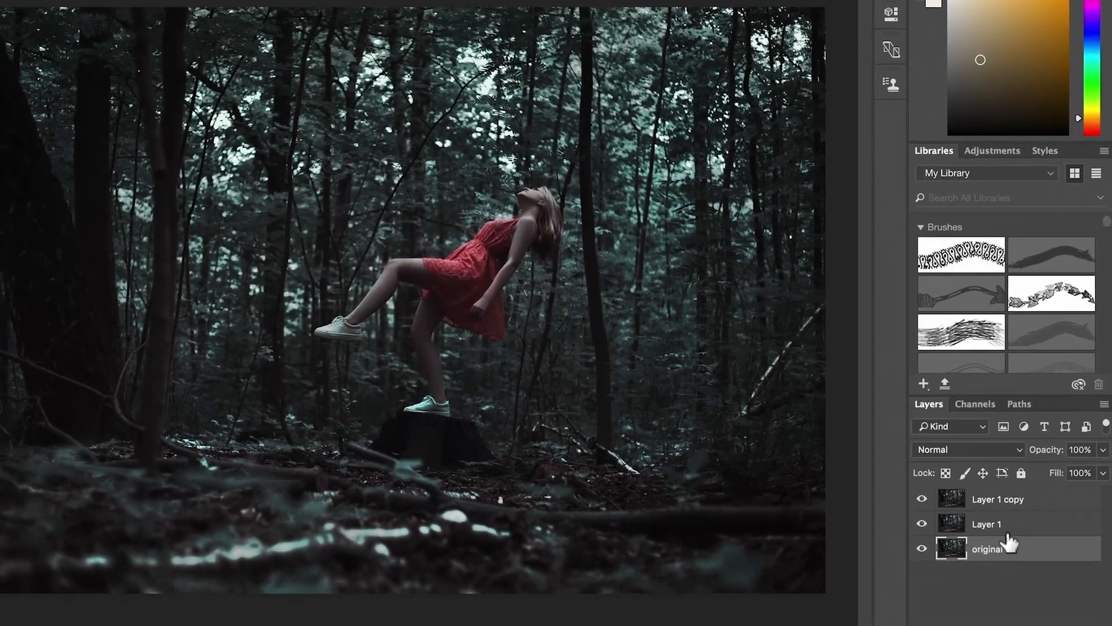
- Name the lower duplicate layer "forest" and the upper one "girl", and hide the forest and original layers
double_click(1002, 546)
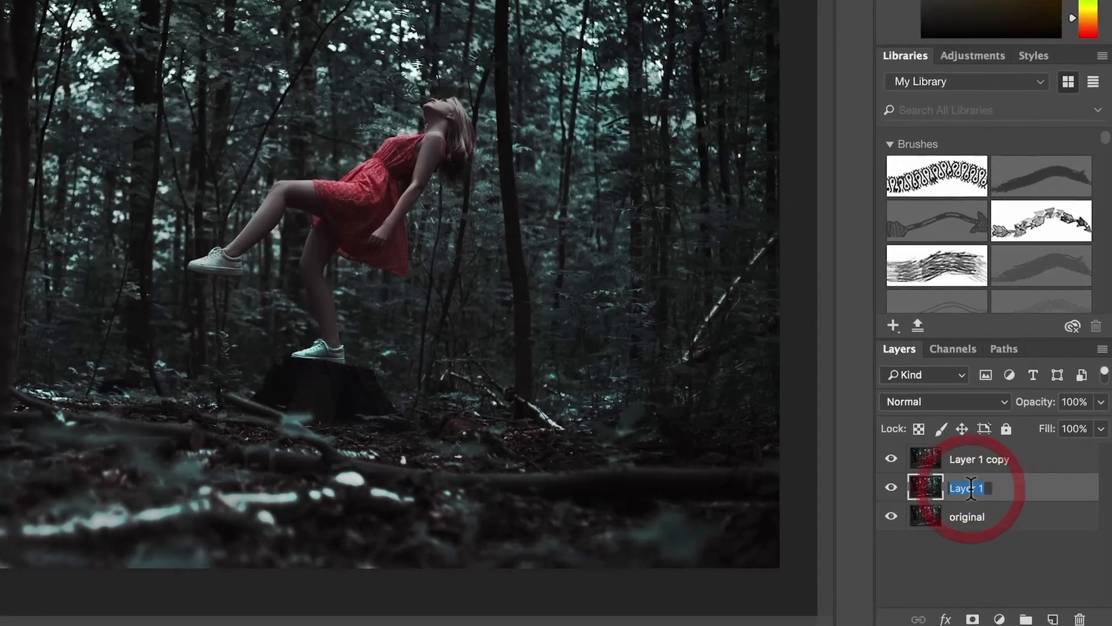
type("forest")
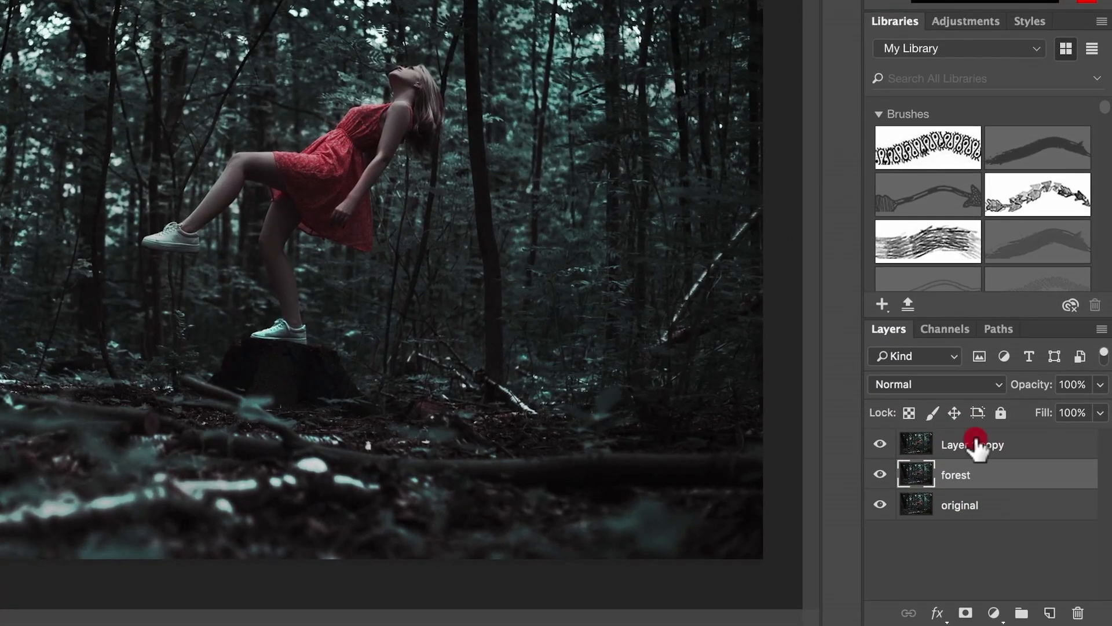
double_click(975, 445)
type("girl")
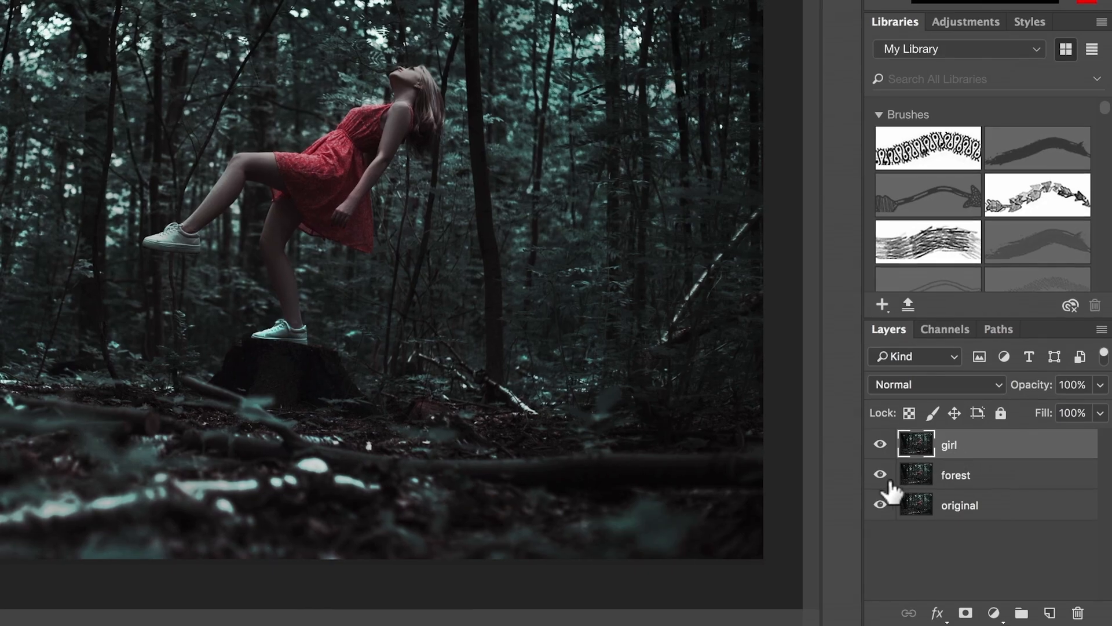
left_click_drag(880, 474, 880, 504)
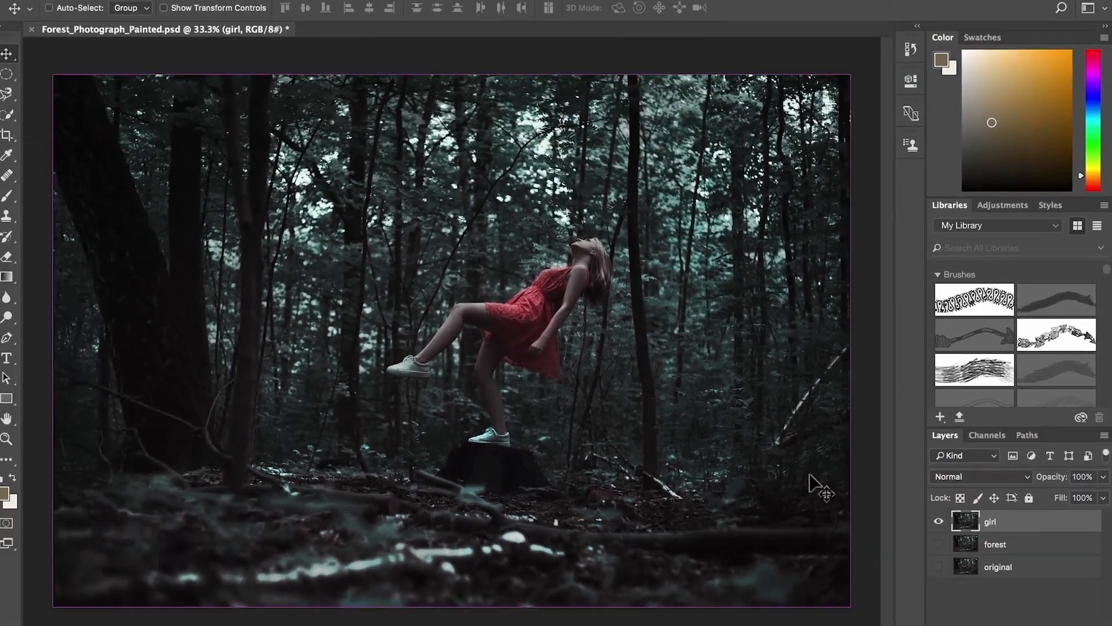
- Roughly select the whole girl from head to shoes on the girl layer with the Quick Selection tool
key("super+plus")
key("super+plus")
key("super+plus")
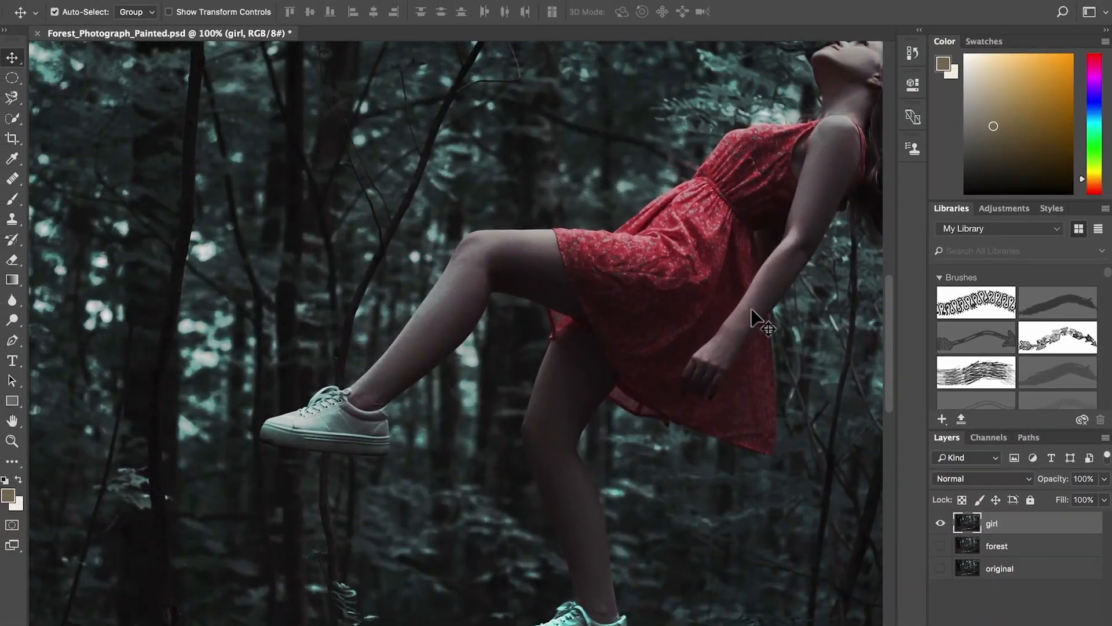
left_click_drag(740, 301, 614, 355)
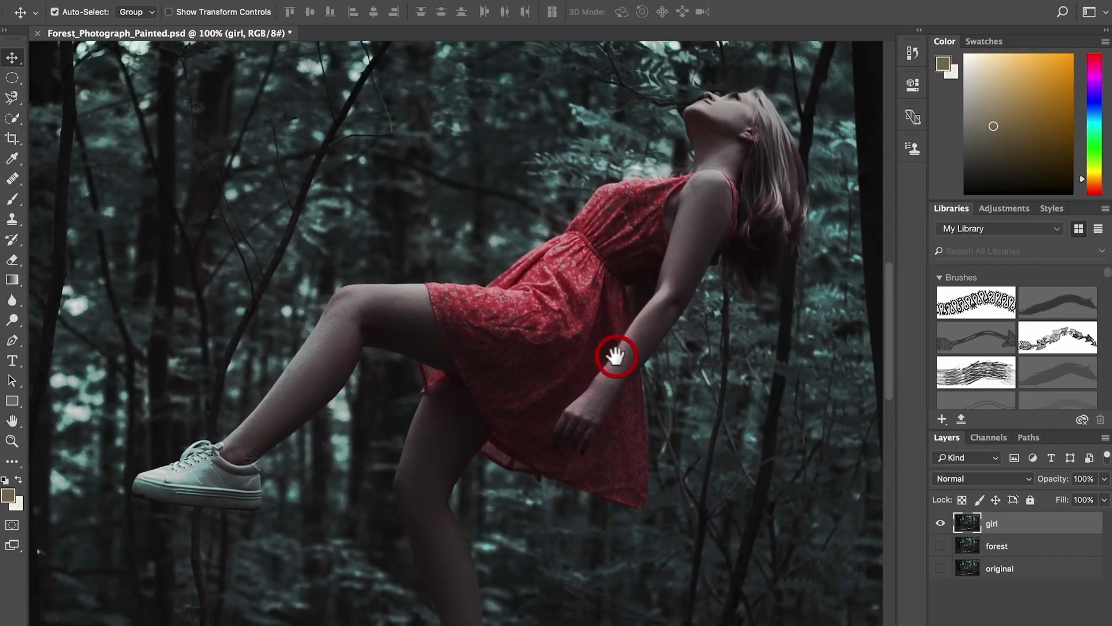
left_click(11, 120)
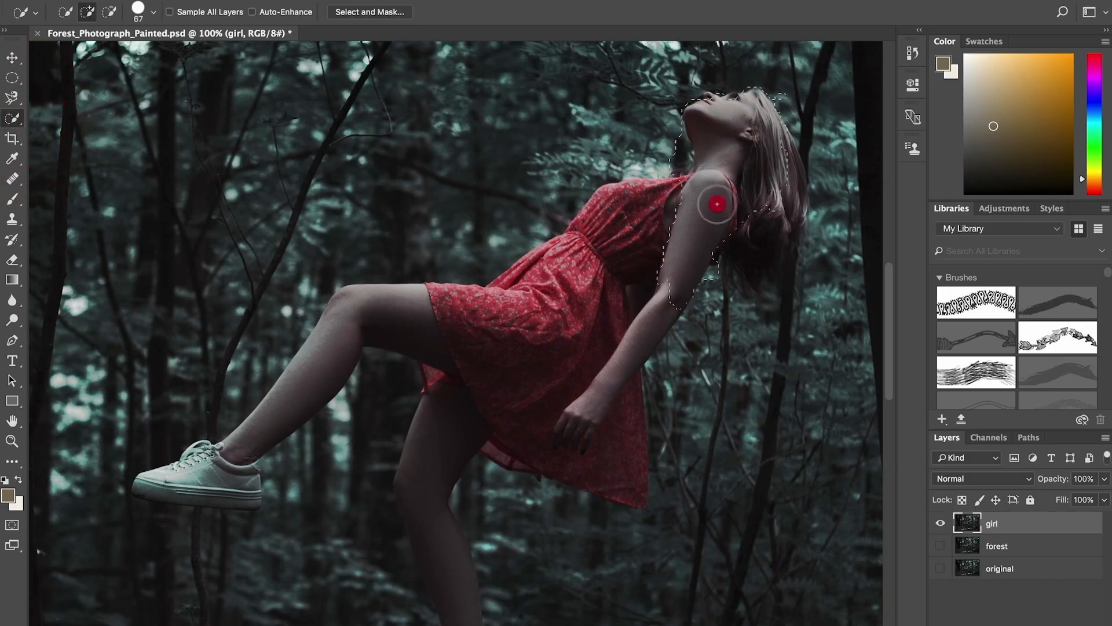
mouse_move(718, 204)
left_mouse_down()
mouse_move(621, 209)
mouse_move(534, 291)
mouse_move(564, 424)
mouse_move(625, 392)
mouse_move(631, 472)
mouse_move(637, 455)
mouse_move(331, 342)
mouse_move(174, 481)
mouse_move(230, 492)
left_mouse_up()
left_click_drag(349, 472, 366, 252)
mouse_move(464, 385)
left_mouse_down()
mouse_move(470, 469)
mouse_move(477, 457)
left_mouse_up()
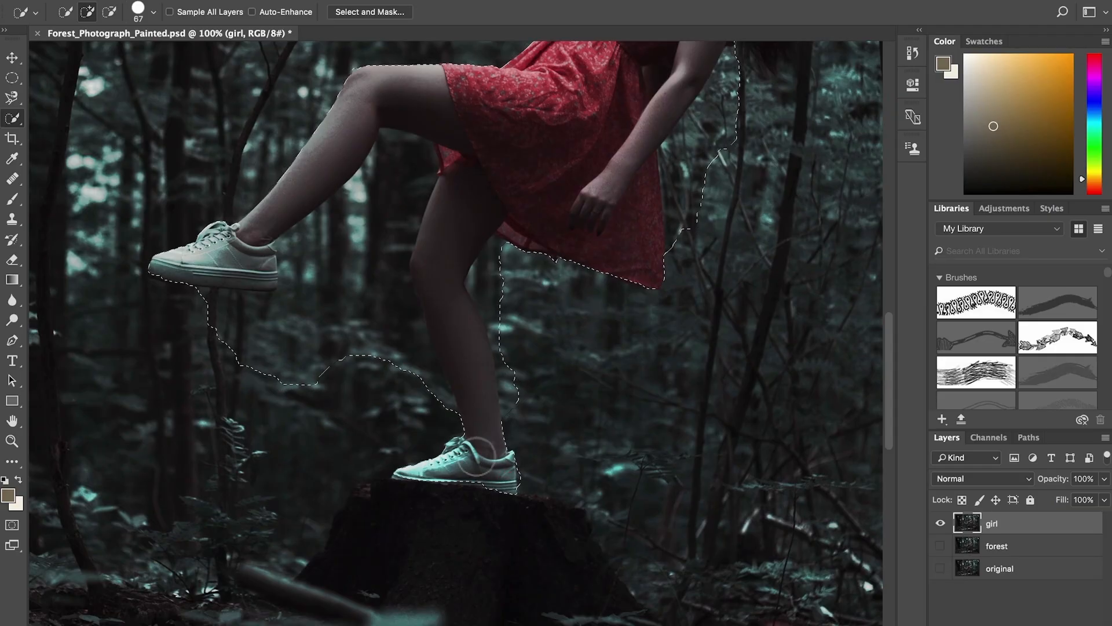
- Subtract the background between and around the girl's legs and shoes from the selection
mouse_move(396, 161)
left_mouse_down()
mouse_move(323, 238)
mouse_move(296, 339)
mouse_move(196, 301)
left_mouse_up()
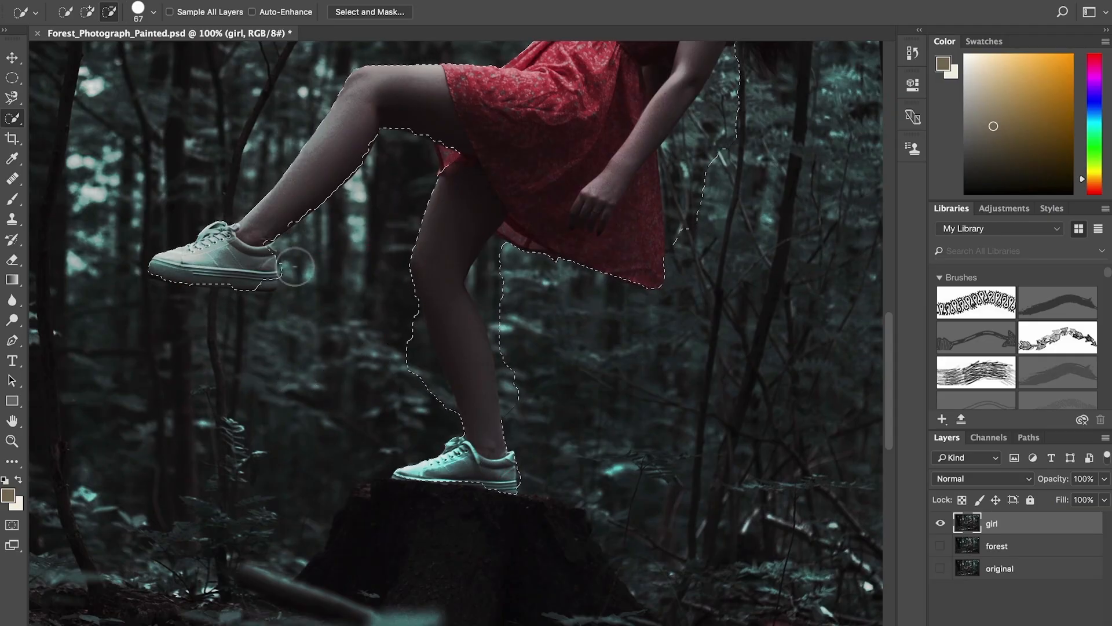
mouse_move(297, 273)
left_mouse_down()
mouse_move(459, 308)
mouse_move(414, 334)
mouse_move(522, 416)
mouse_move(483, 284)
left_mouse_up()
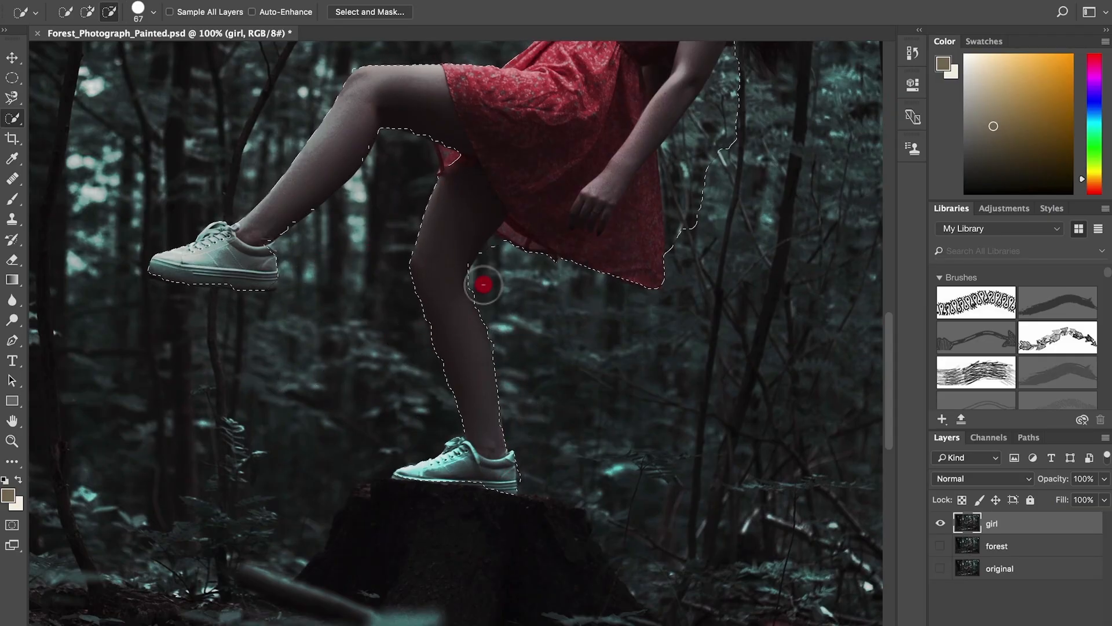
left_click(472, 472)
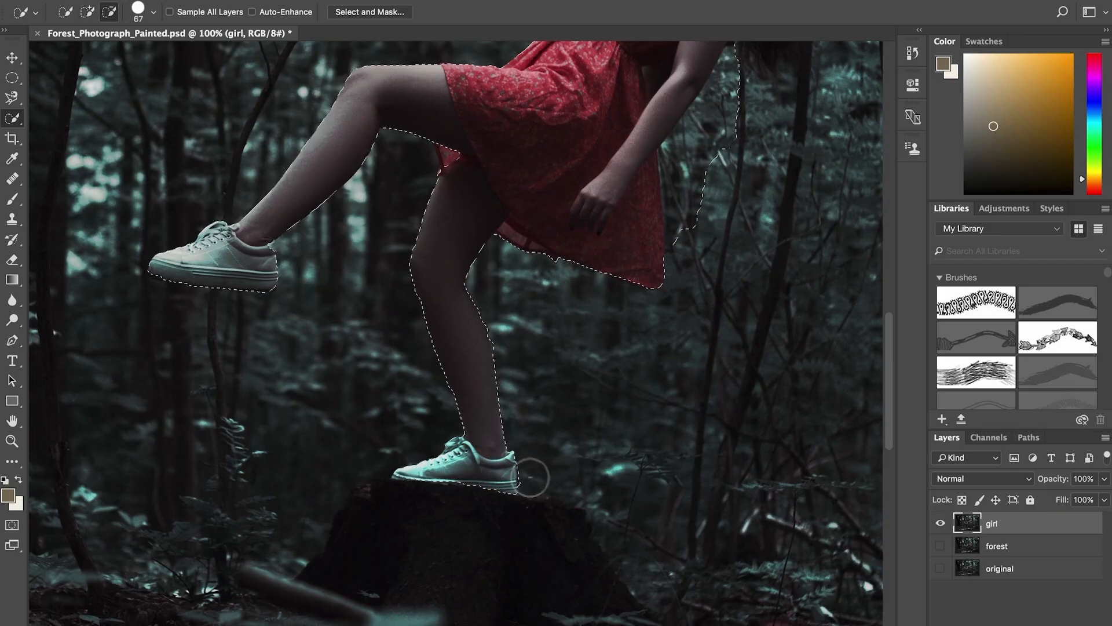
left_click_drag(597, 227, 454, 487)
- Correct the selection around the upper body: remove the background beside the arm and behind the neck, and include all the hair
left_click_drag(553, 482, 588, 339)
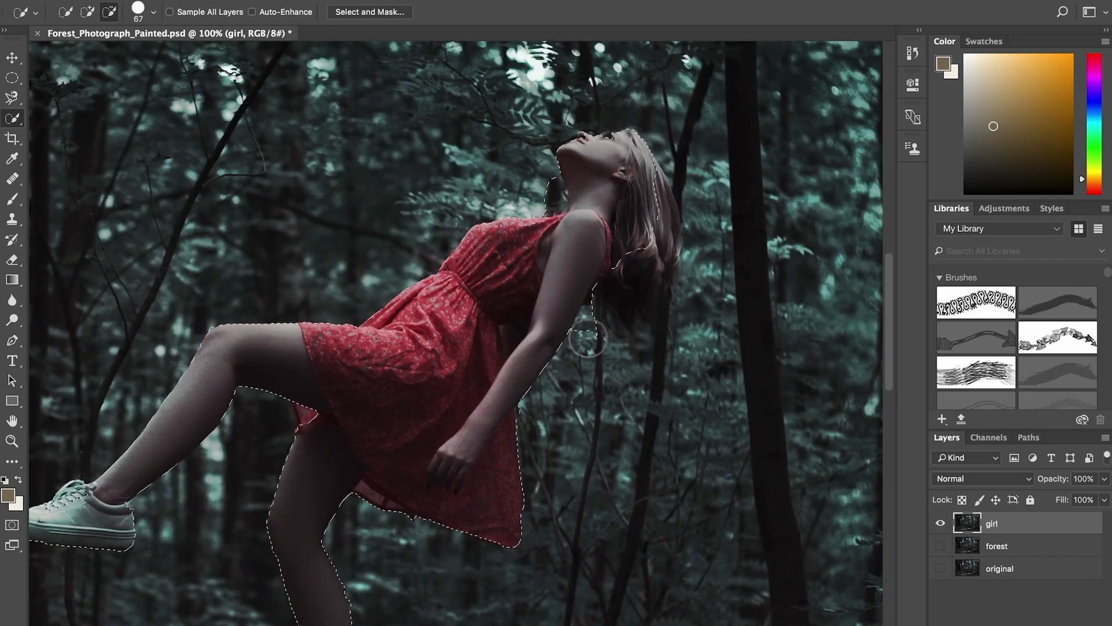
left_click_drag(651, 258, 668, 280)
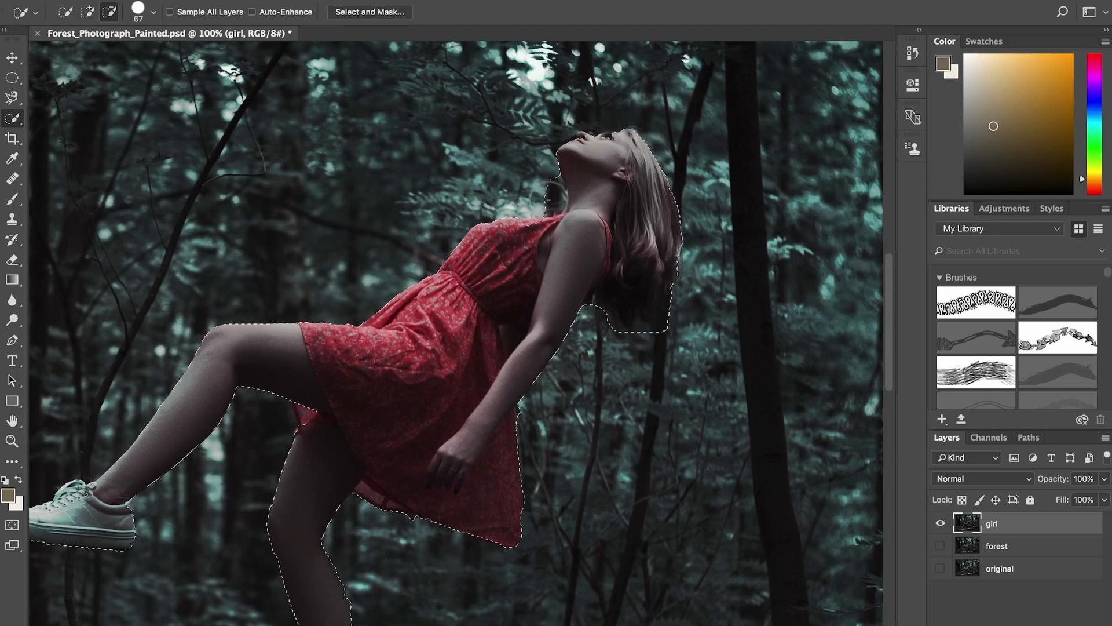
left_click(530, 232)
left_click(509, 200, "alt")
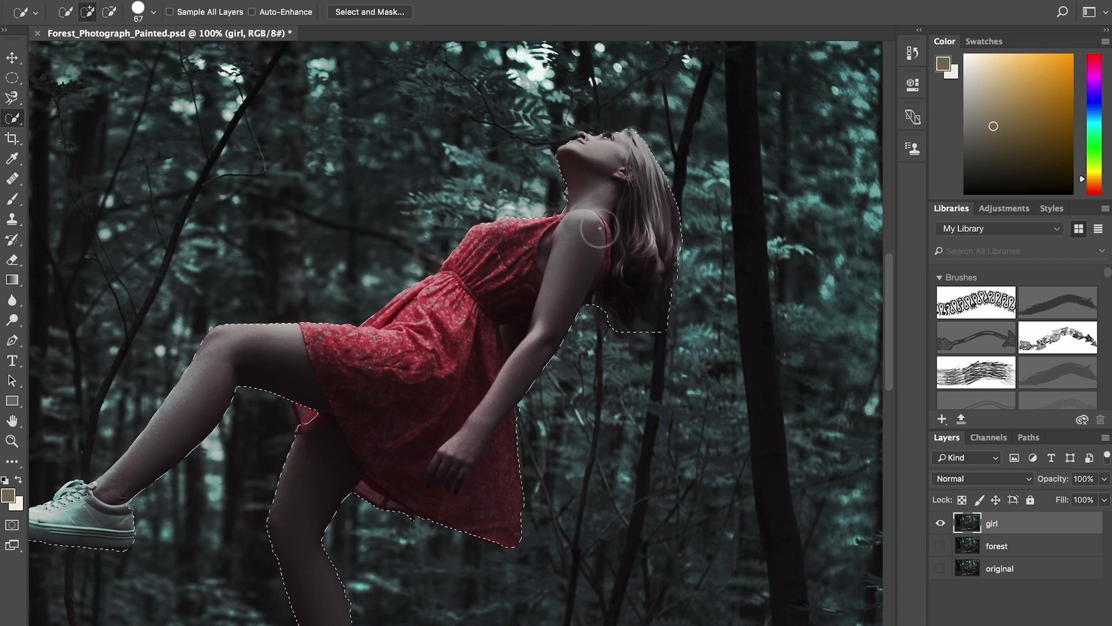
- Reduce the Quick Selection brush to 25 and refine the selection along the face and crown of the hair
key("super+plus")
left_click_drag(596, 162, 350, 512)
key("super+plus")
key("bracketleft")
key("bracketleft")
key("bracketleft")
key("bracketleft")
key("bracketleft")
key("bracketleft")
key("bracketleft")
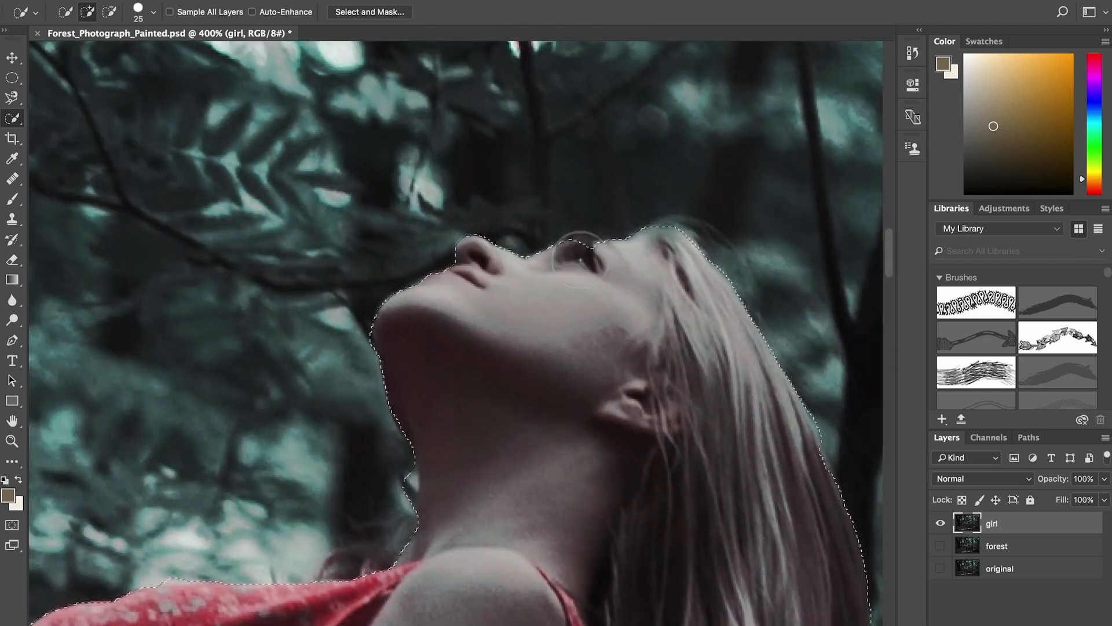
left_click(728, 291)
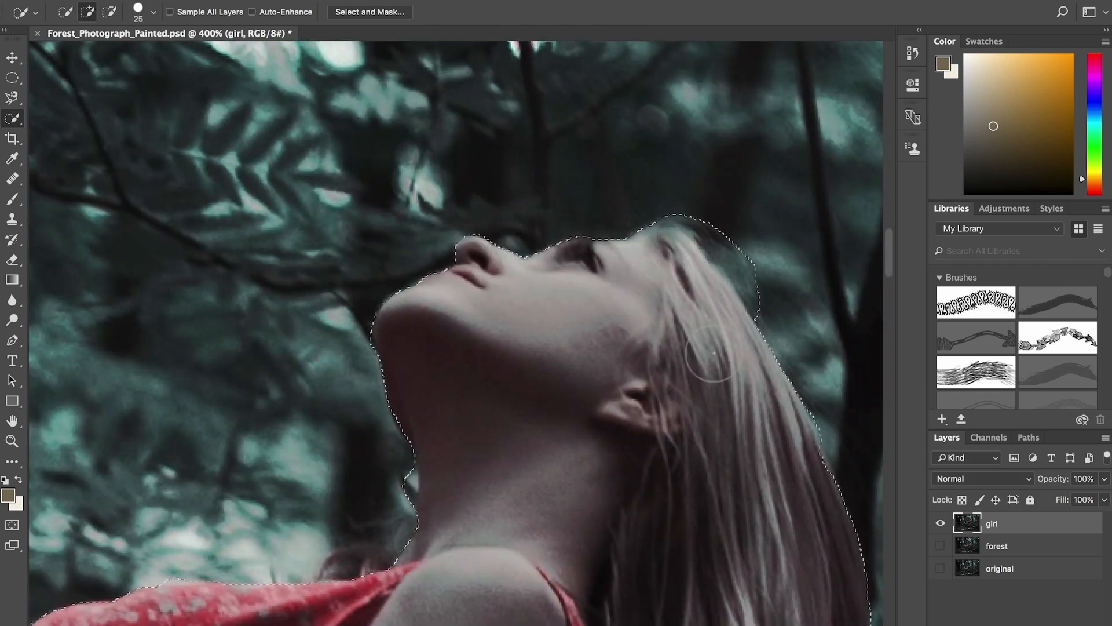
left_click_drag(681, 481, 644, 270)
- Refine the selection along the lower ends of the hair and the lower edge of the dress
left_click_drag(638, 512, 489, 139)
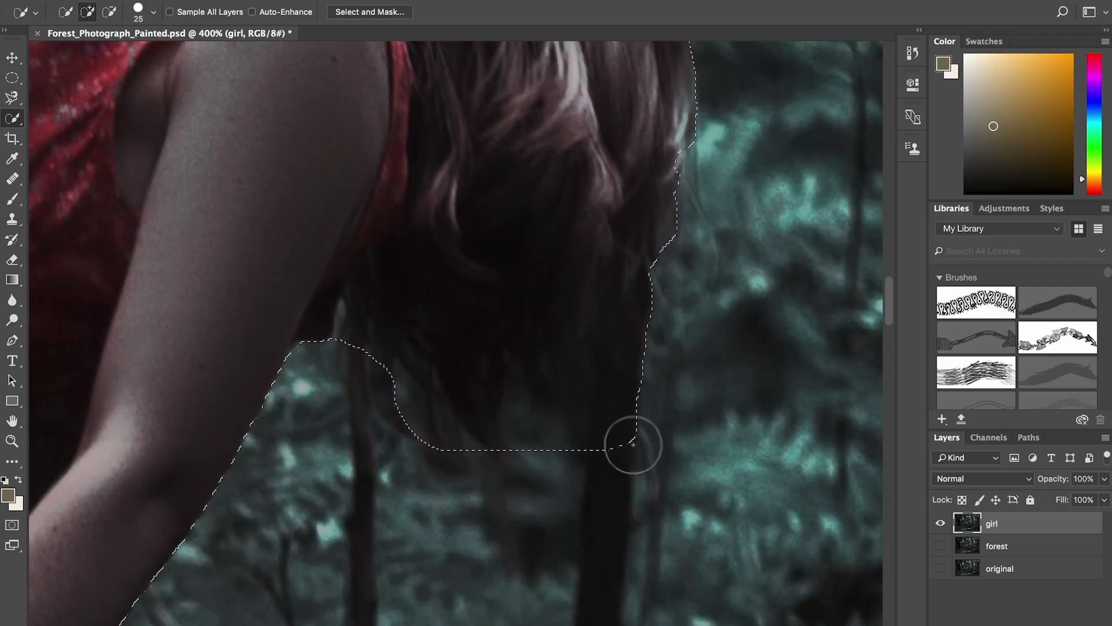
left_click_drag(633, 444, 544, 439)
mouse_move(492, 413)
left_mouse_down()
mouse_move(477, 419)
mouse_move(412, 398)
left_mouse_up()
mouse_move(290, 492)
left_mouse_down()
mouse_move(708, 261)
mouse_move(690, 323)
mouse_move(589, 239)
left_mouse_up()
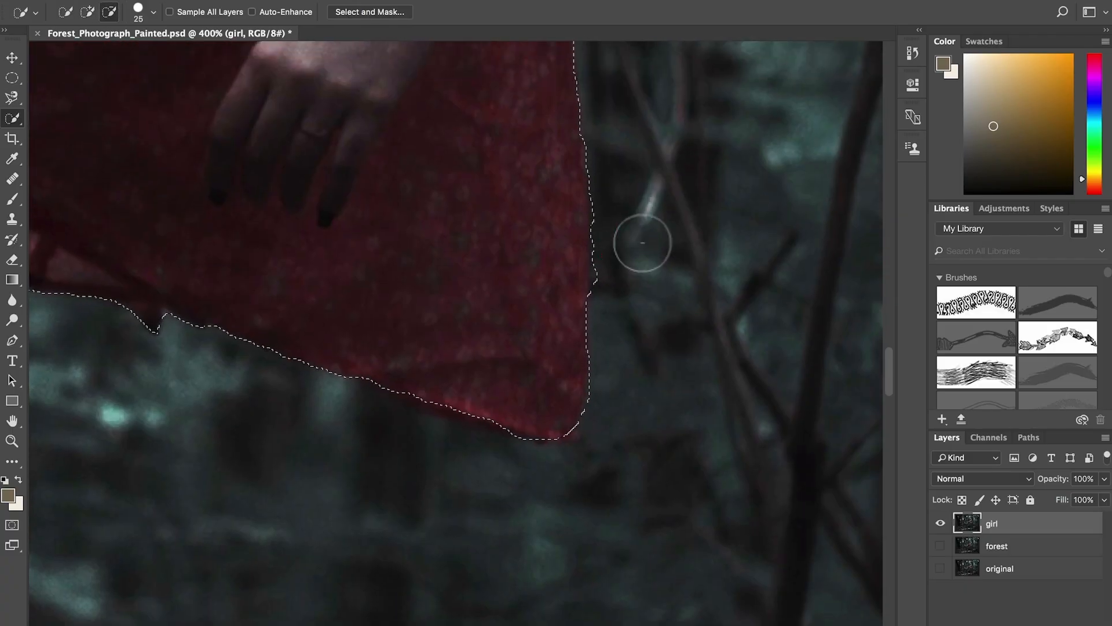
left_click_drag(180, 223, 549, 243)
- Open the selection in Select and Mask and paint along the hair's outer edge with the Refine Edge brush
key("super+minus")
key("super+minus")
key("super+minus")
key("super+minus")
key("super+minus")
left_click(386, 15)
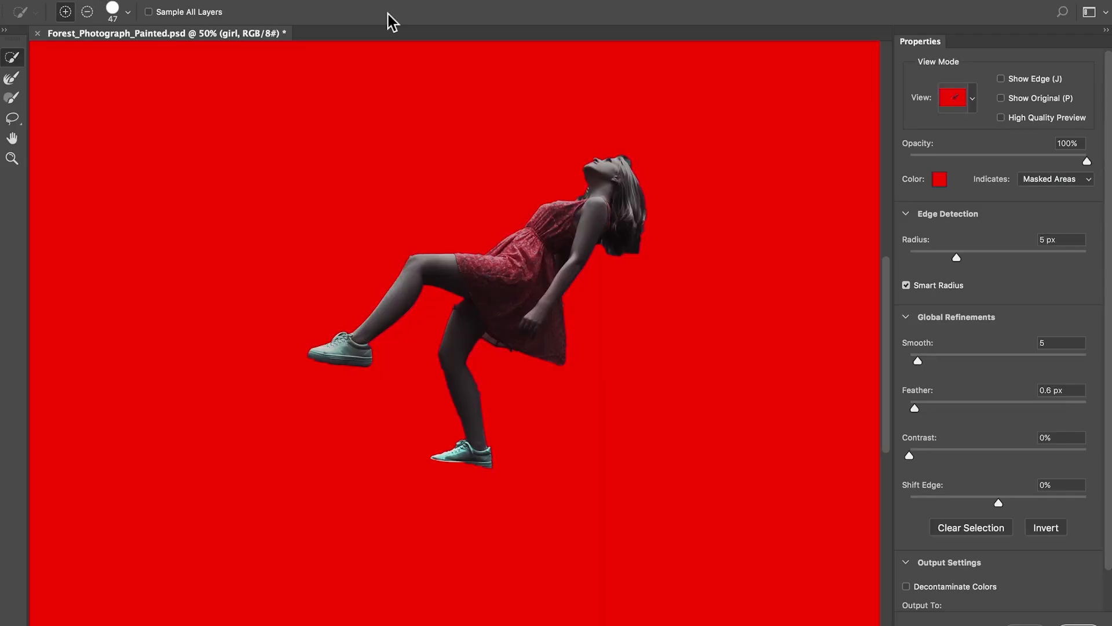
key("super+plus")
key("super+plus")
key("super+plus")
key("super+plus")
key("super+plus")
mouse_move(724, 249)
left_mouse_down()
mouse_move(513, 400)
mouse_move(426, 372)
left_mouse_up()
left_click(12, 78)
left_click_drag(362, 392, 645, 477)
mouse_move(690, 356)
left_mouse_down()
mouse_move(553, 526)
mouse_move(510, 107)
left_mouse_up()
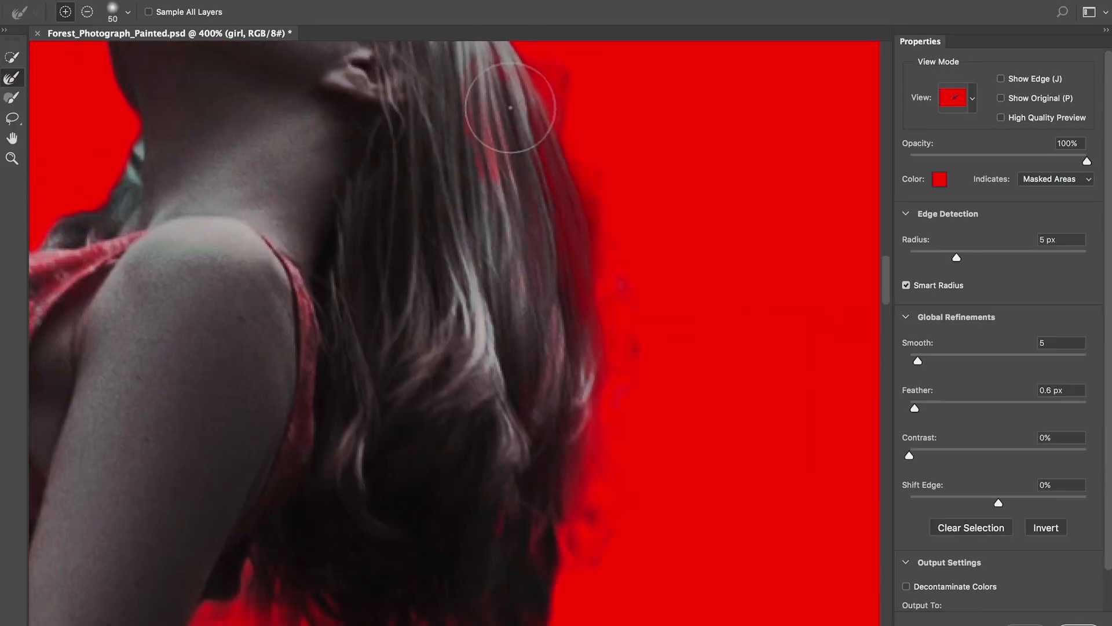
- Rework the hair edge by erasing and repainting the Refine Edge strokes until the strands are cleanly separated
mouse_move(646, 368)
left_mouse_down()
mouse_move(591, 151)
mouse_move(542, 69)
left_mouse_up()
left_click_drag(631, 418, 679, 453)
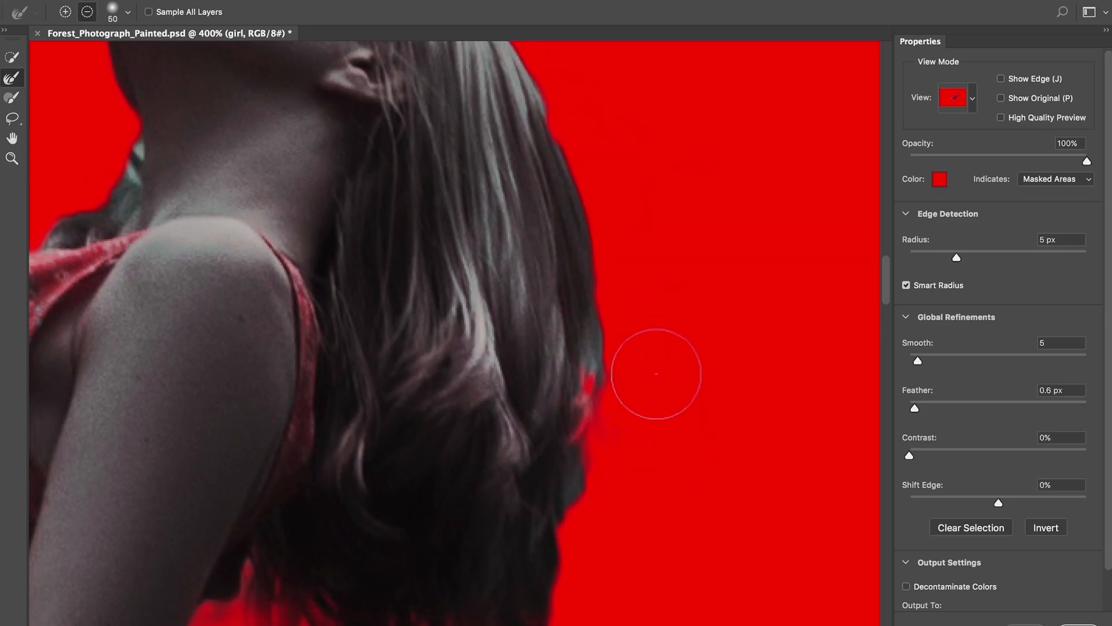
left_click_drag(560, 352, 486, 116)
left_click_drag(557, 345, 514, 188)
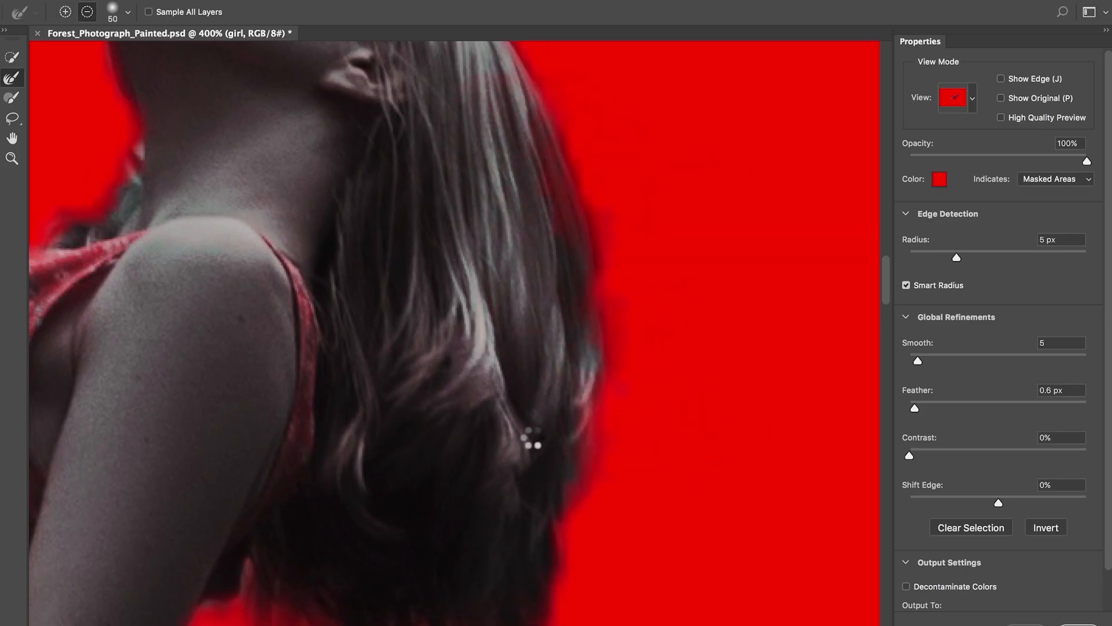
left_click_drag(497, 103, 729, 490)
mouse_move(692, 361)
left_mouse_down()
mouse_move(637, 308)
mouse_move(455, 323)
left_mouse_up()
left_click_drag(530, 433, 557, 323)
- Clean up the mask edges along the standing leg and the raised leg with the Quick Selection tool
key("super+minus")
key("super+minus")
key("super+minus")
key("super+minus")
key("super+minus")
key("super+plus")
key("super+plus")
key("super+plus")
key("super+plus")
left_click_drag(301, 463, 565, 159)
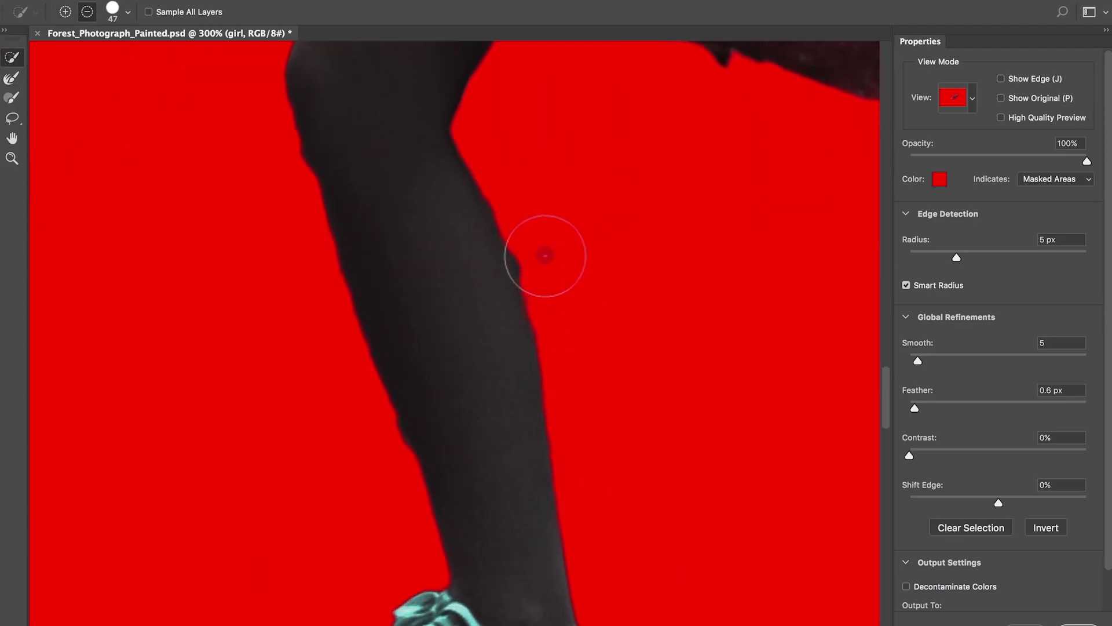
left_click_drag(521, 538, 481, 205)
left_click_drag(446, 168, 591, 568)
left_click_drag(405, 151, 556, 568)
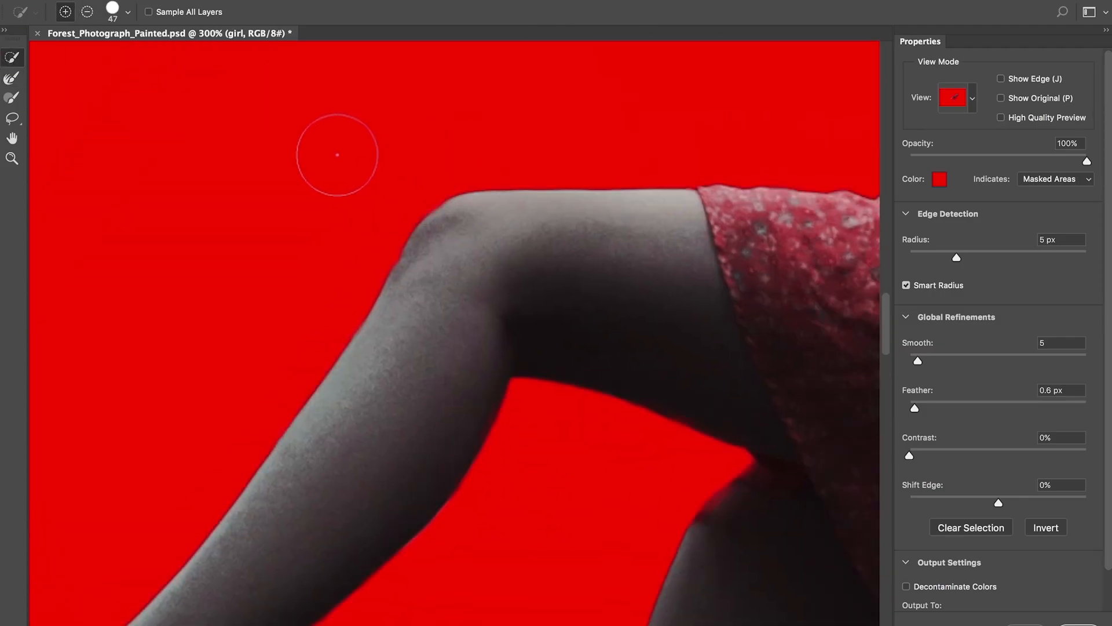
- Output the refined selection as a layer mask on the girl layer
key("super+minus")
key("super+minus")
key("super+minus")
key("super+minus")
scroll(1059, 601, "down", 3)
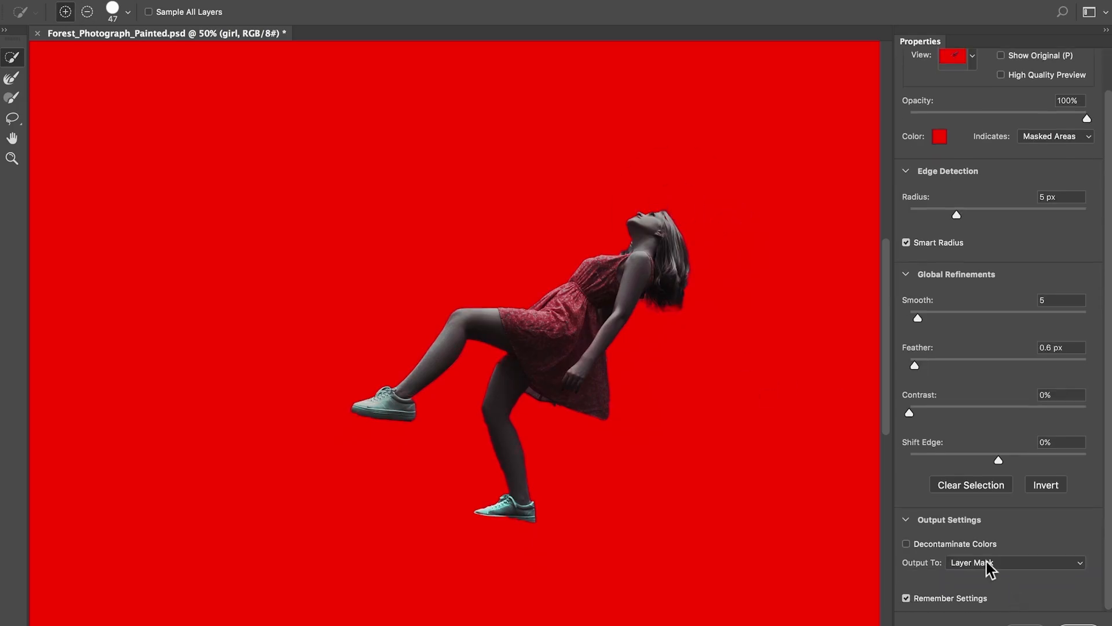
left_click(987, 566)
left_click(987, 565)
left_click(1071, 623)
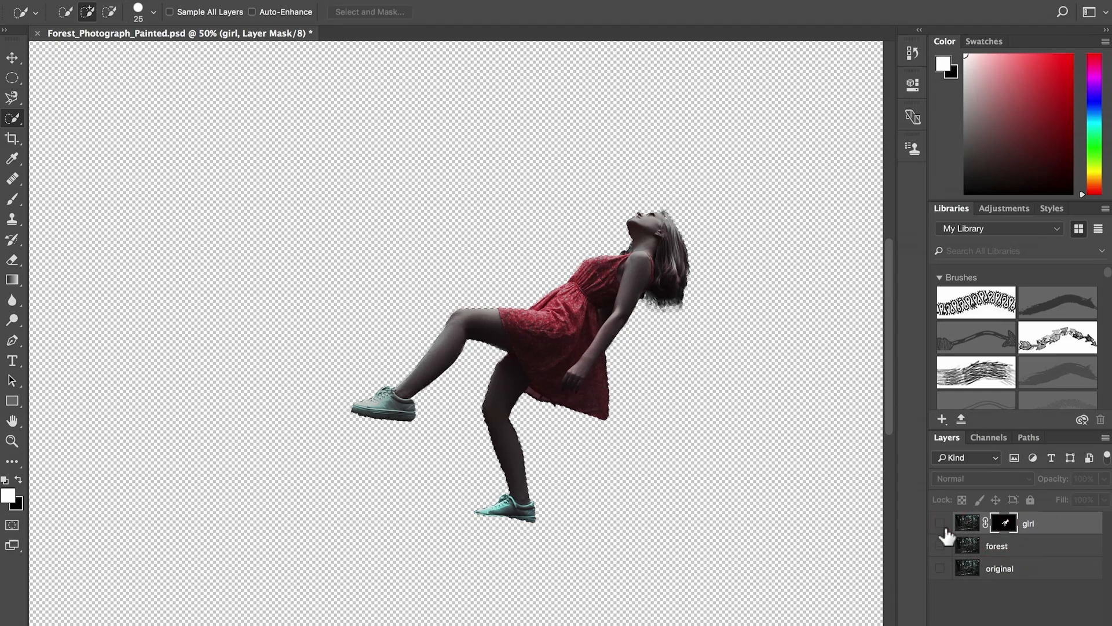
- Hide the girl layer, show and activate the forest layer, and load the girl's mask as a selection
left_click(940, 524)
left_click(940, 546)
left_click(1011, 546)
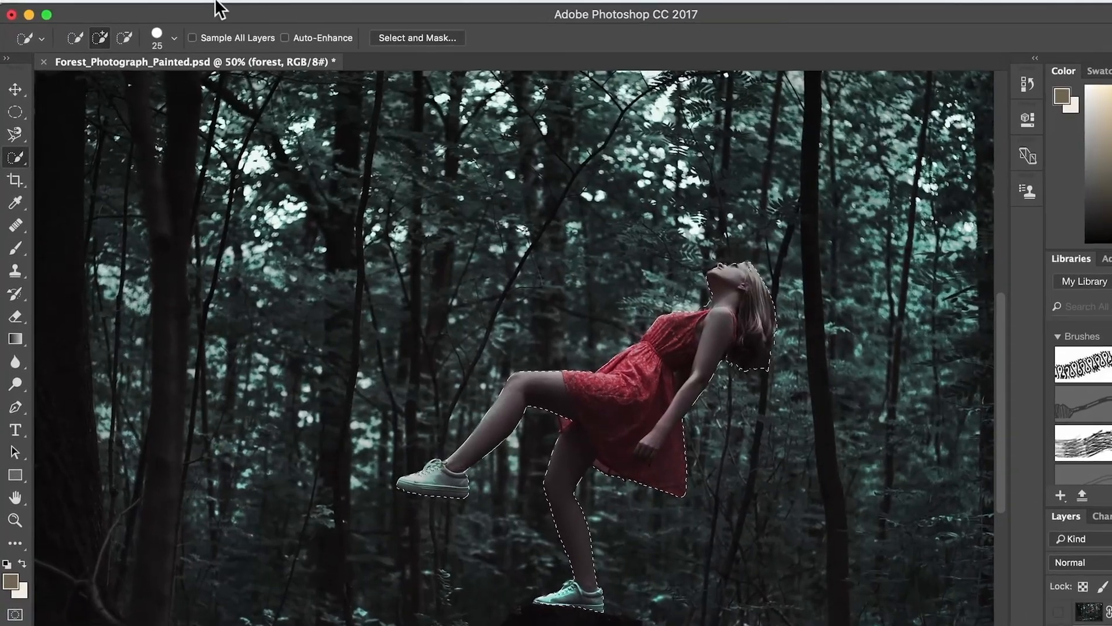
- Fill the selected girl on the forest layer with Content-Aware, Color Adaptation on, Normal mode at 100% opacity, and deselect
left_click(219, 8)
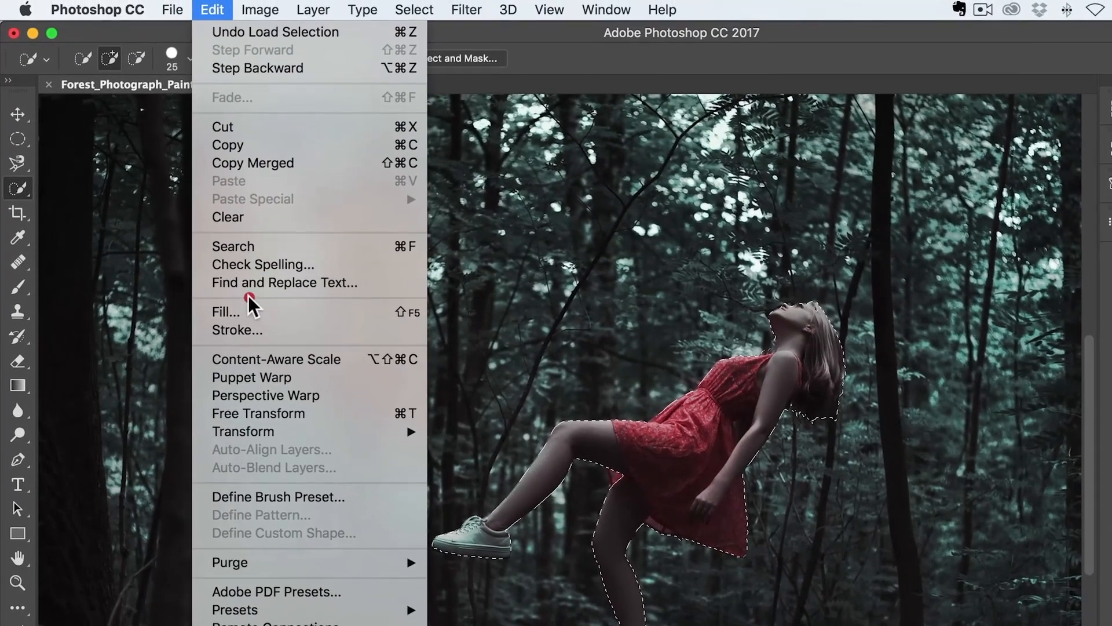
left_click(249, 305)
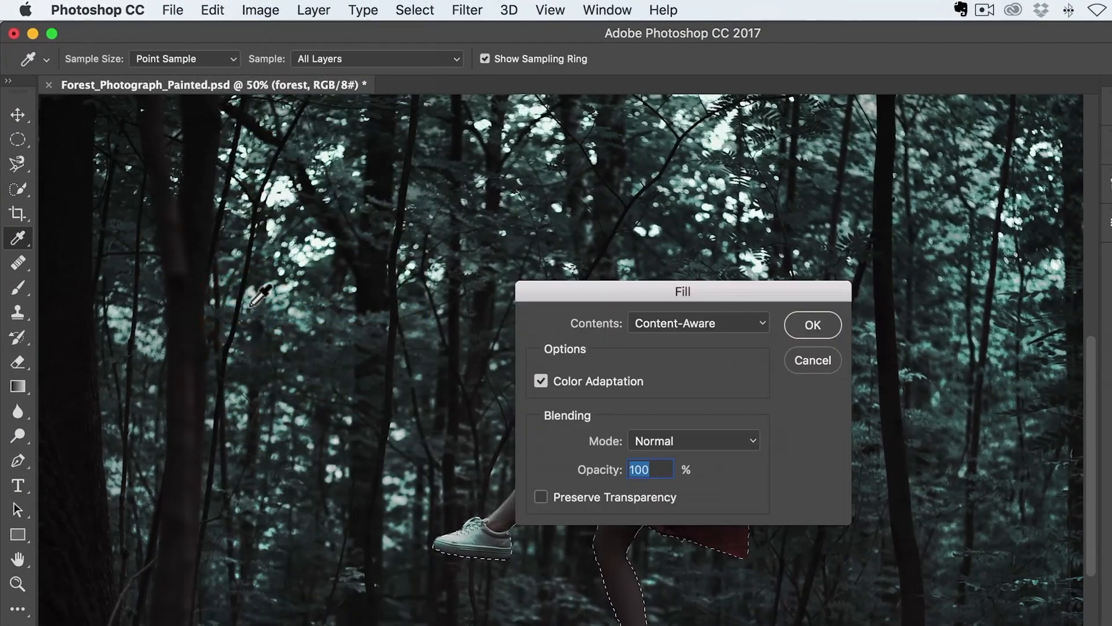
left_click(802, 325)
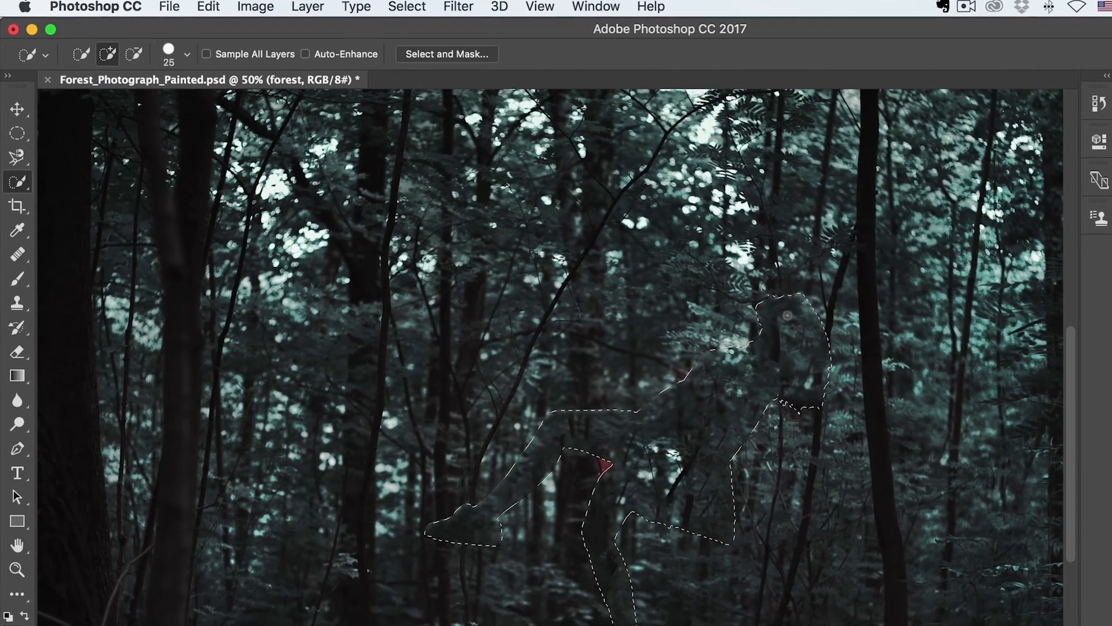
key("super+d")
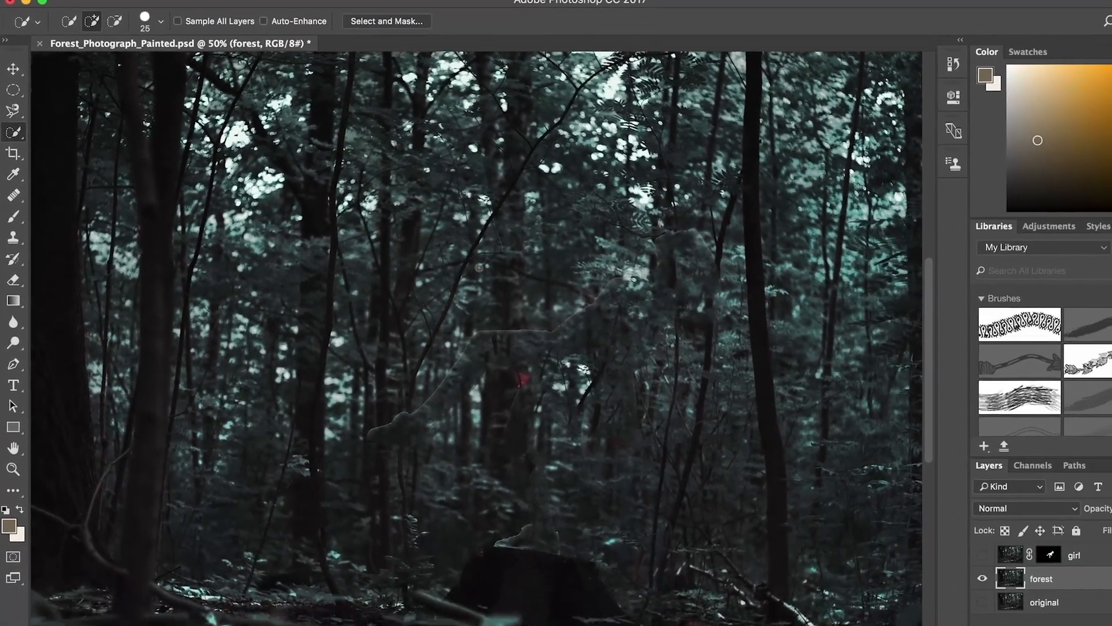
key("super+equal")
key("super+equal")
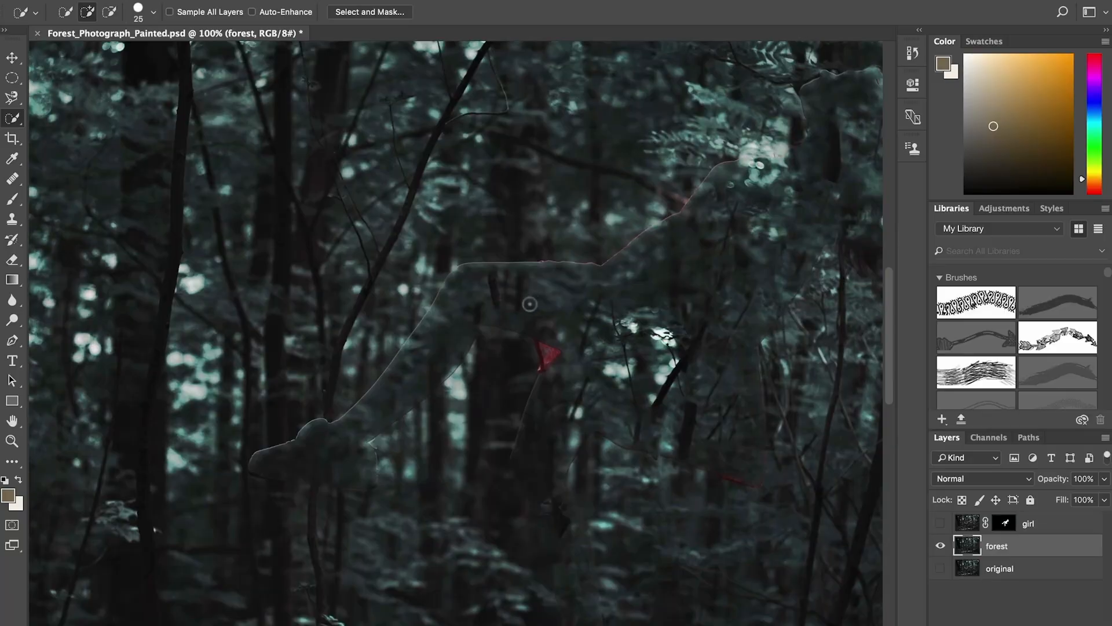
- Try to remove the leftover outline of the raised leg and foot with the Spot Healing Brush in Content-Aware mode
left_click_drag(529, 303, 402, 267)
key("j")
mouse_move(183, 409)
left_mouse_down()
mouse_move(373, 348)
mouse_move(417, 359)
left_mouse_up()
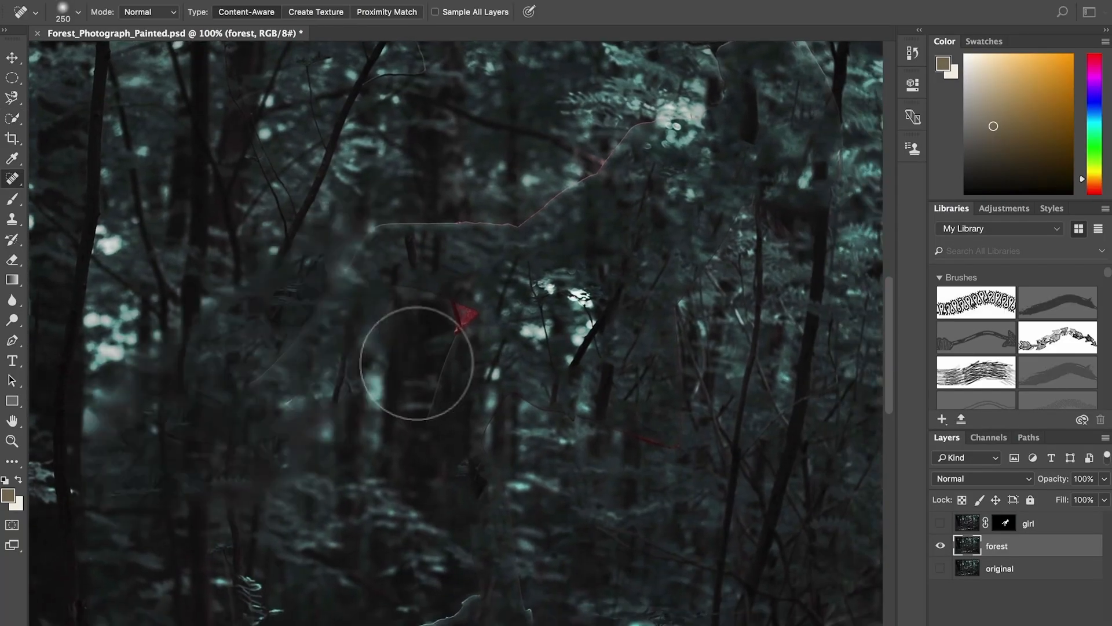
- Clone nearby foliage and trunks over the leftover raised leg and foot outline with the Clone Stamp tool
key("s")
left_click_drag(139, 336, 179, 326)
left_click(143, 316, "alt")
mouse_move(336, 314)
left_mouse_down()
mouse_move(326, 358)
mouse_move(344, 377)
left_mouse_up()
left_click_drag(278, 381, 277, 380)
left_click(269, 467, "alt")
mouse_move(272, 428)
left_mouse_down()
mouse_move(237, 411)
mouse_move(325, 416)
mouse_move(347, 346)
left_mouse_up()
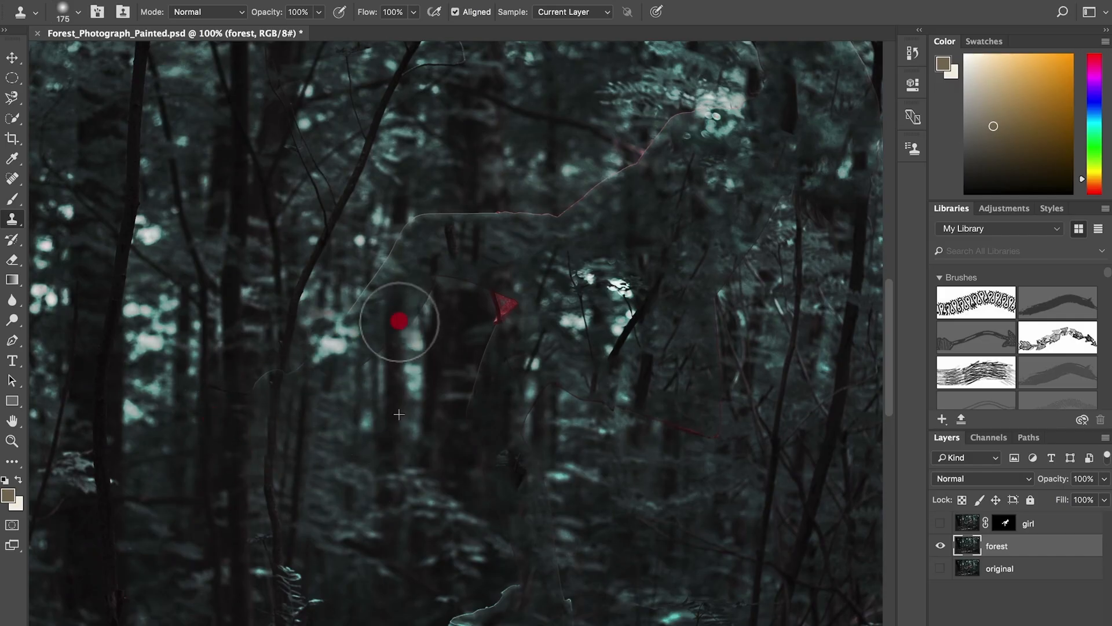
left_click_drag(400, 322, 318, 365)
left_click(270, 383, "alt")
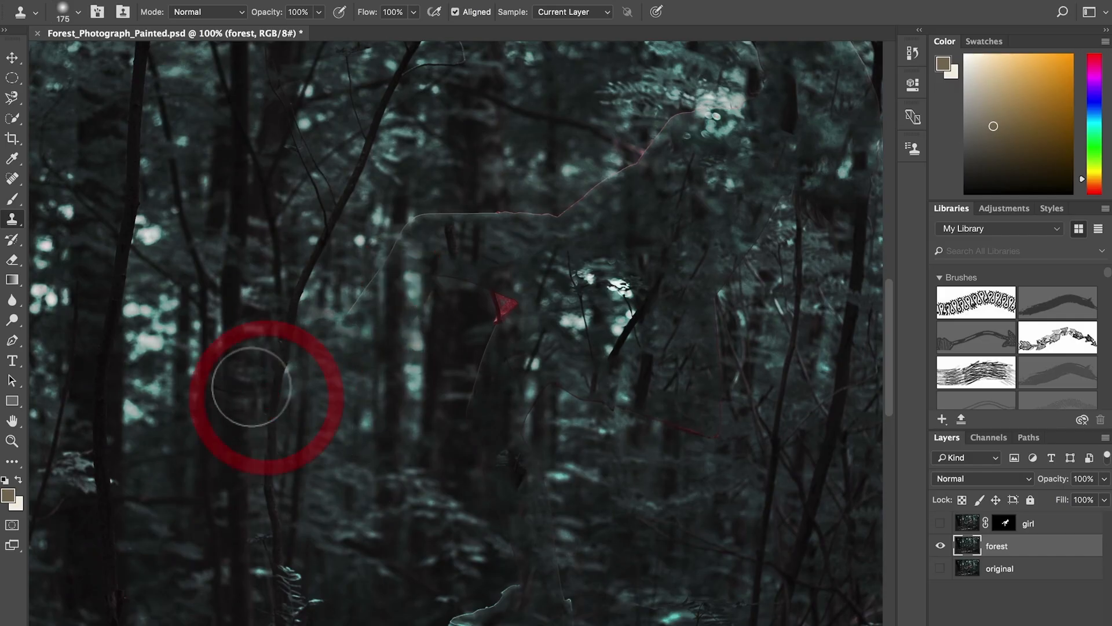
- Clone forest texture over the red dress remnants, the upper body outline and the traces of the standing leg
mouse_move(499, 189)
left_mouse_down()
mouse_move(506, 238)
mouse_move(497, 230)
mouse_move(687, 117)
mouse_move(657, 125)
mouse_move(742, 103)
left_mouse_up()
mouse_move(710, 434)
left_mouse_down()
mouse_move(628, 425)
mouse_move(547, 497)
mouse_move(492, 313)
mouse_move(514, 481)
mouse_move(562, 624)
left_mouse_up()
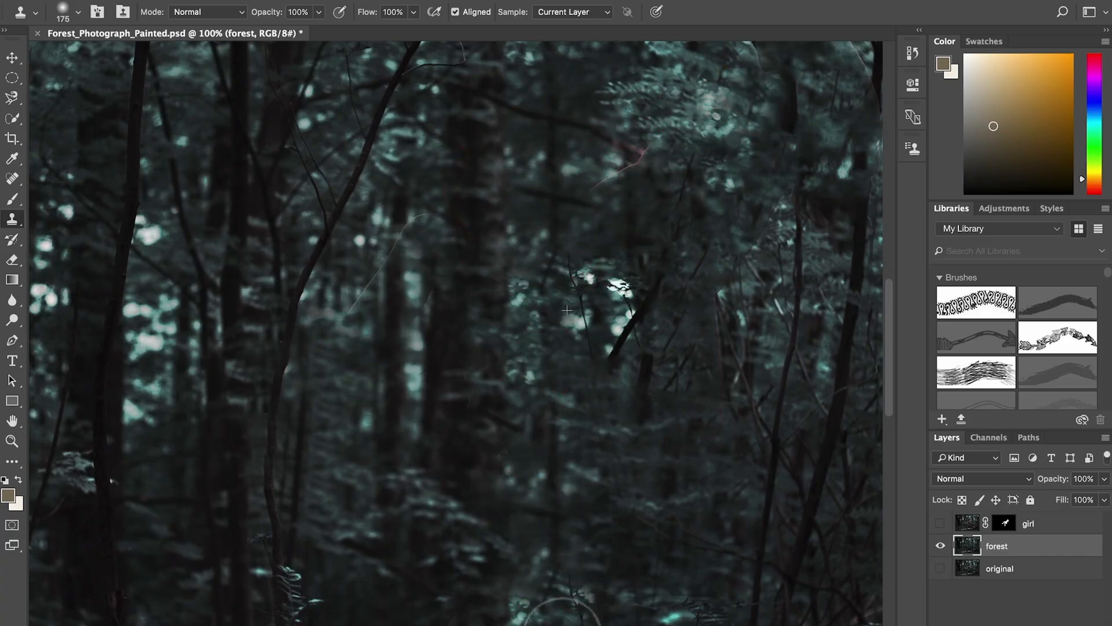
left_click(627, 515, "alt")
mouse_move(568, 584)
left_mouse_down()
mouse_move(576, 615)
mouse_move(527, 618)
left_mouse_up()
left_click_drag(689, 566, 688, 363)
left_click(546, 516, "alt")
mouse_move(563, 468)
left_mouse_down()
mouse_move(476, 457)
mouse_move(609, 510)
left_mouse_up()
- Clone out the remaining outline around the girl's head and hair, and show the girl layer again
mouse_move(857, 231)
left_mouse_down()
mouse_move(610, 467)
mouse_move(611, 521)
left_mouse_up()
left_click(392, 131, "alt")
mouse_move(467, 397)
left_mouse_down()
mouse_move(452, 447)
mouse_move(312, 415)
mouse_move(292, 457)
mouse_move(251, 419)
mouse_move(296, 568)
left_mouse_up()
mouse_move(259, 515)
left_mouse_down()
mouse_move(234, 466)
mouse_move(253, 402)
mouse_move(305, 414)
mouse_move(279, 293)
mouse_move(270, 357)
mouse_move(208, 367)
left_mouse_up()
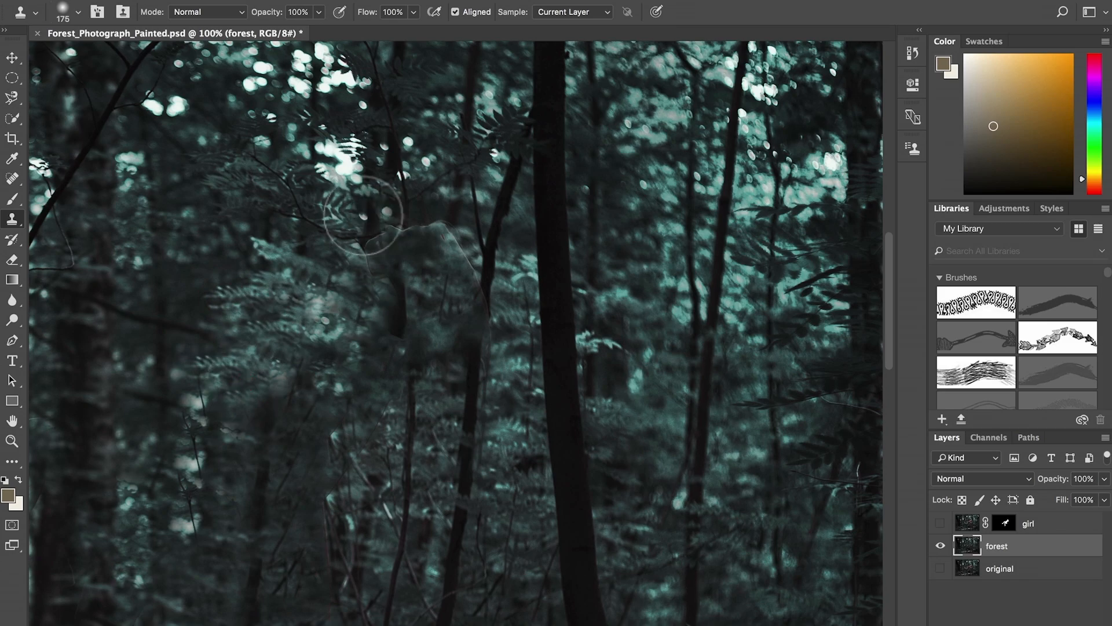
mouse_move(360, 210)
left_mouse_down()
mouse_move(387, 266)
mouse_move(461, 217)
mouse_move(408, 222)
mouse_move(459, 259)
mouse_move(441, 266)
mouse_move(434, 345)
mouse_move(508, 310)
mouse_move(338, 273)
left_mouse_up()
key("ctrl+0")
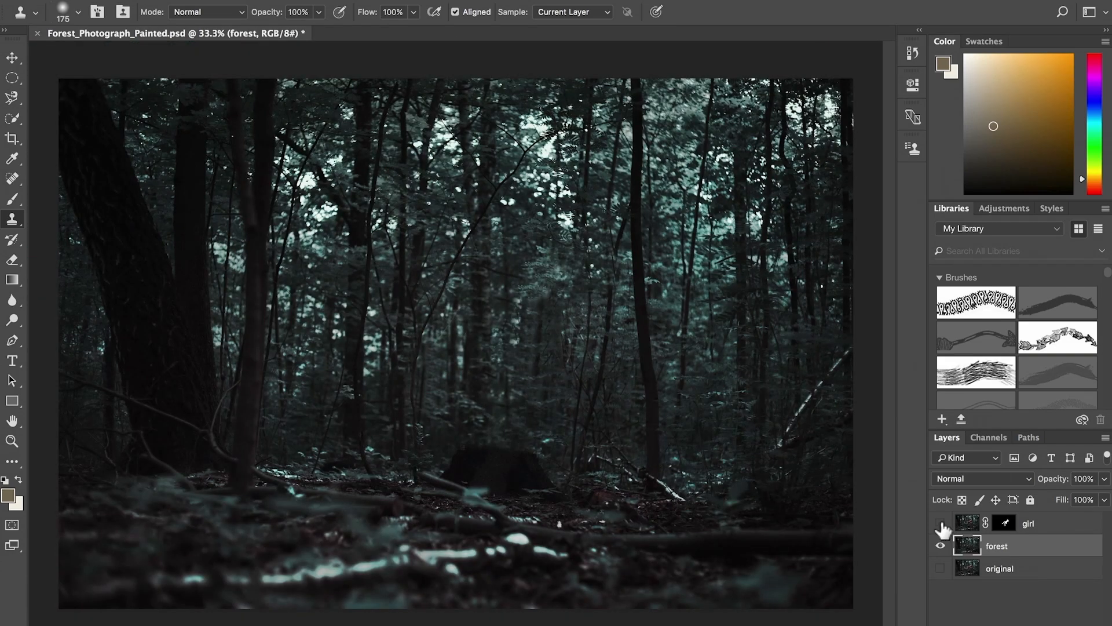
left_click(940, 524)
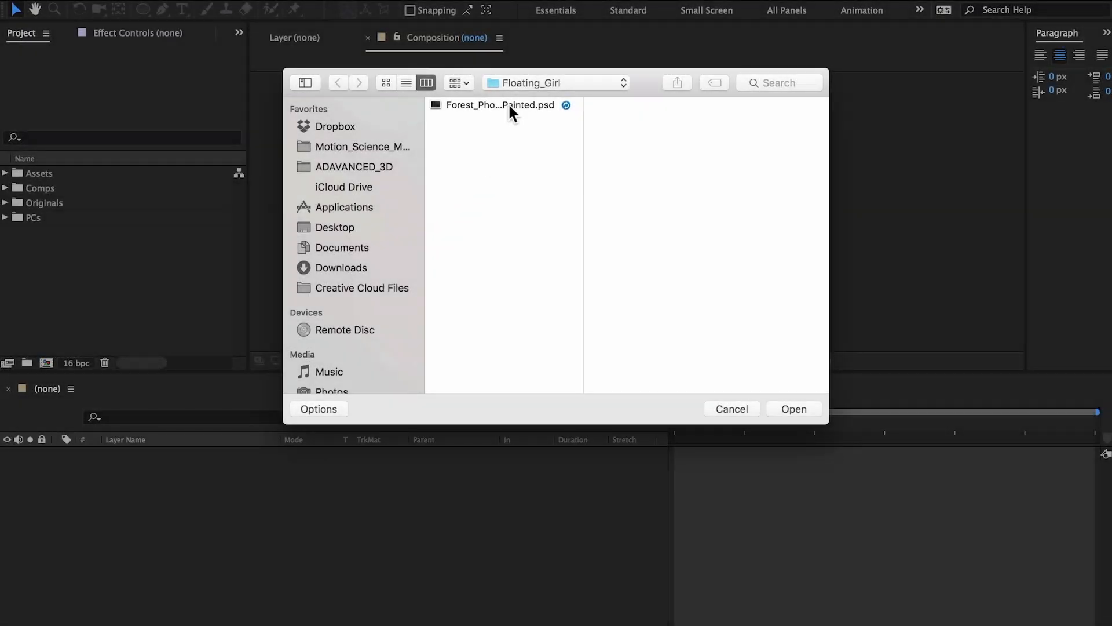
- Switch to After Effects, import Forest_Photograph_Painted.psd as Composition - Retain Layer Sizes with merged layer styles, and open the resulting composition
left_click(510, 110)
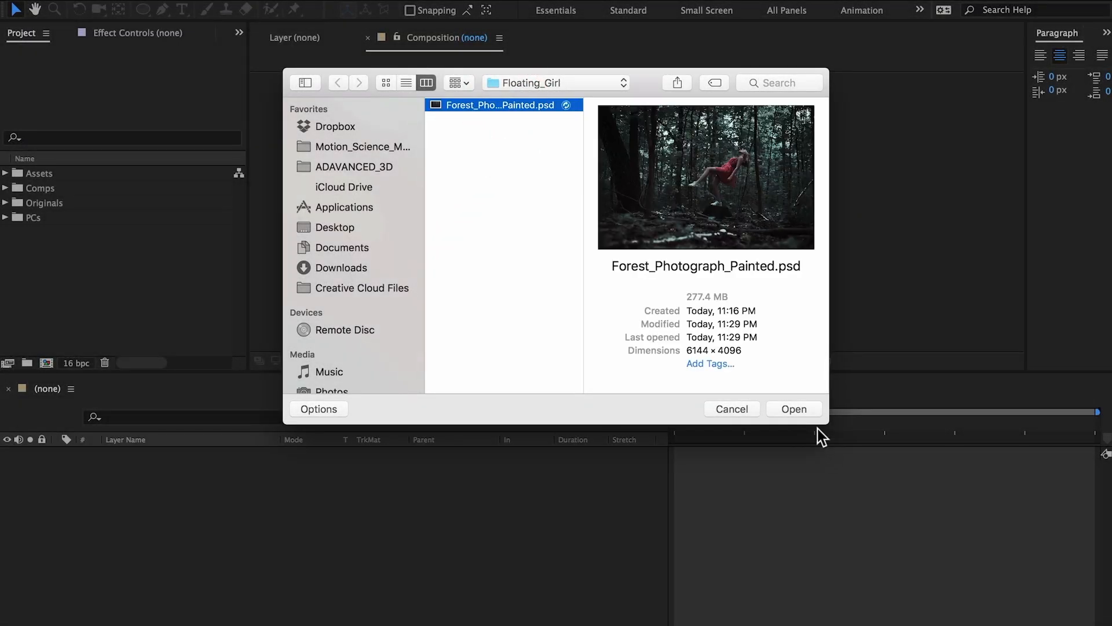
left_click(801, 407)
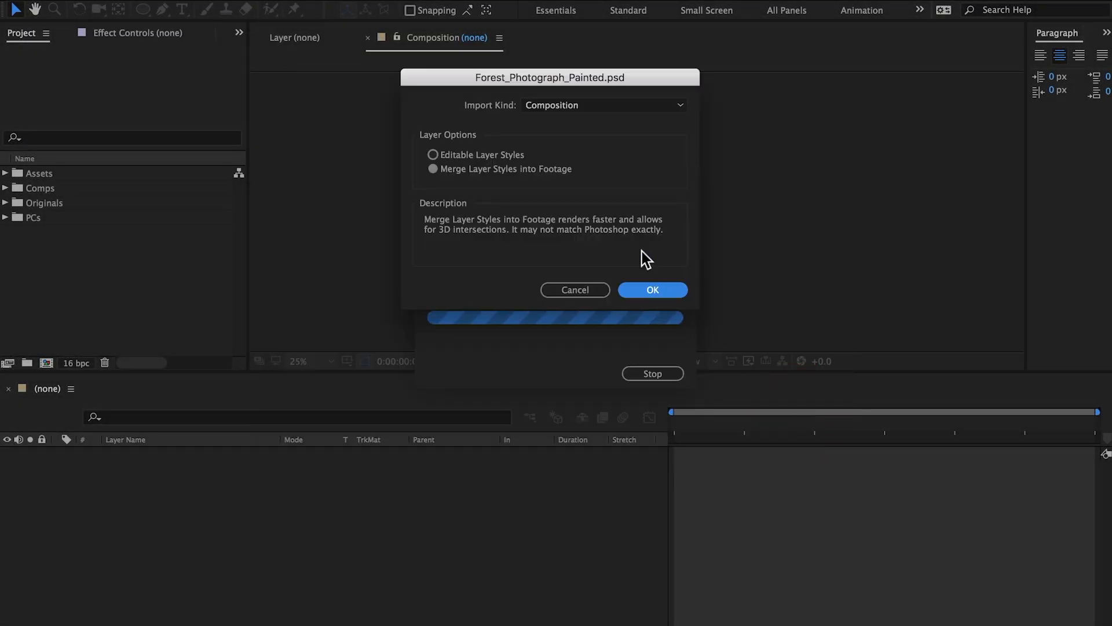
left_click(561, 112)
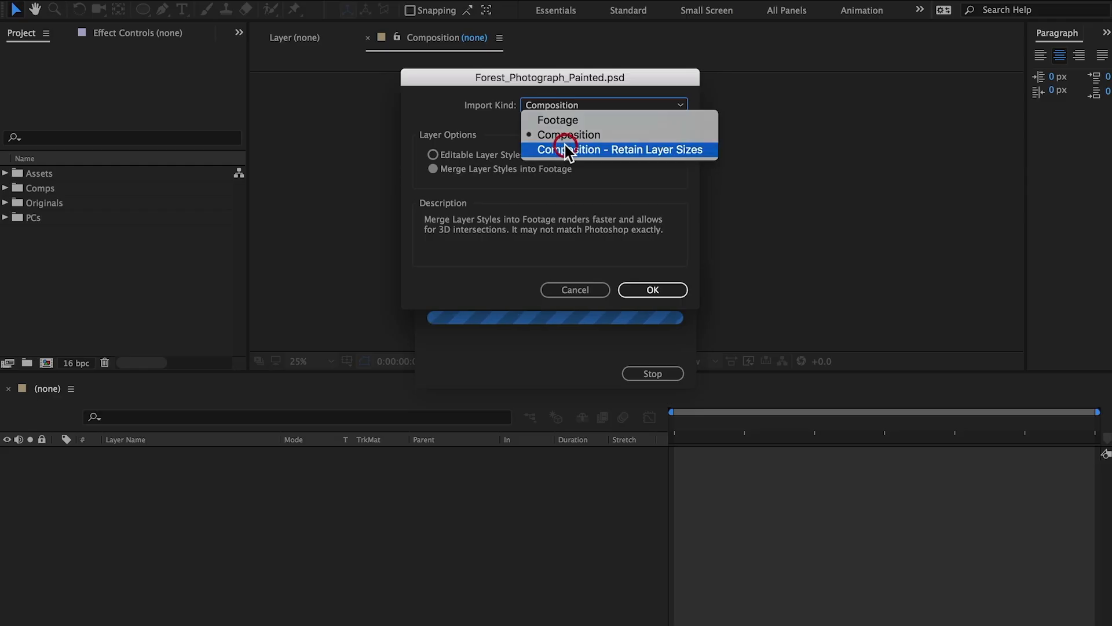
left_click(565, 145)
left_click(652, 289)
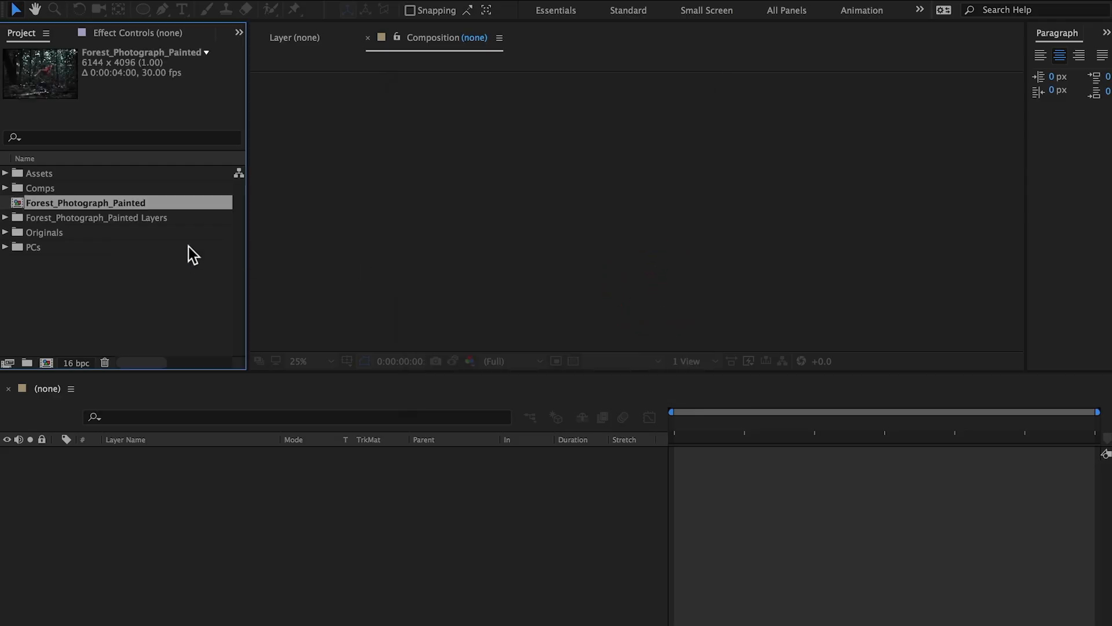
double_click(17, 204)
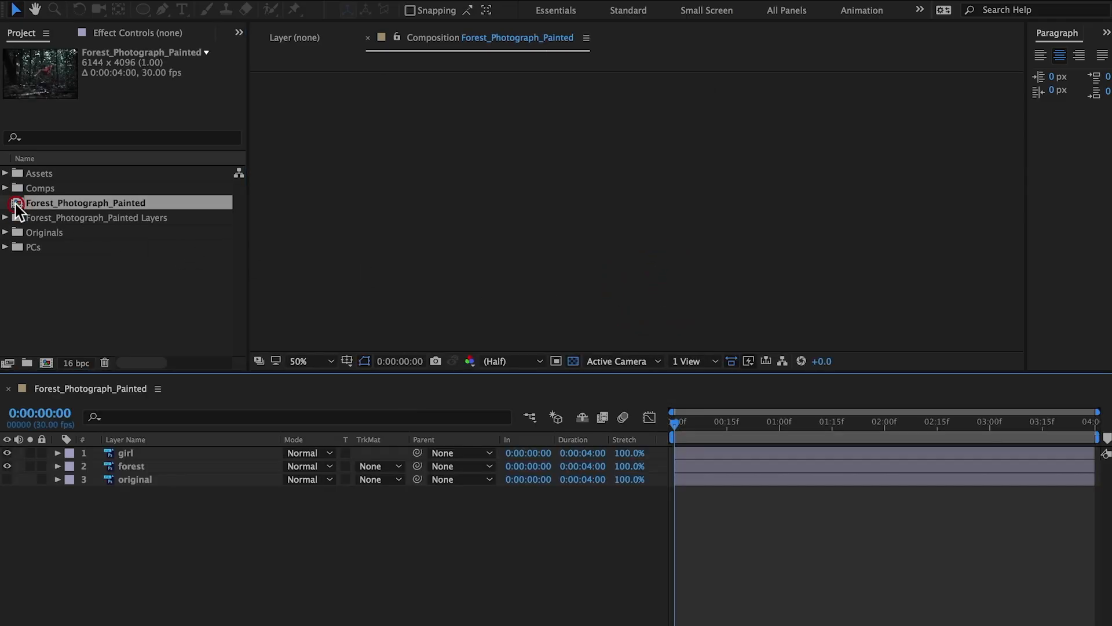
- Delete the original layer from the composition and make the girl and forest layers 3D
left_click(135, 567)
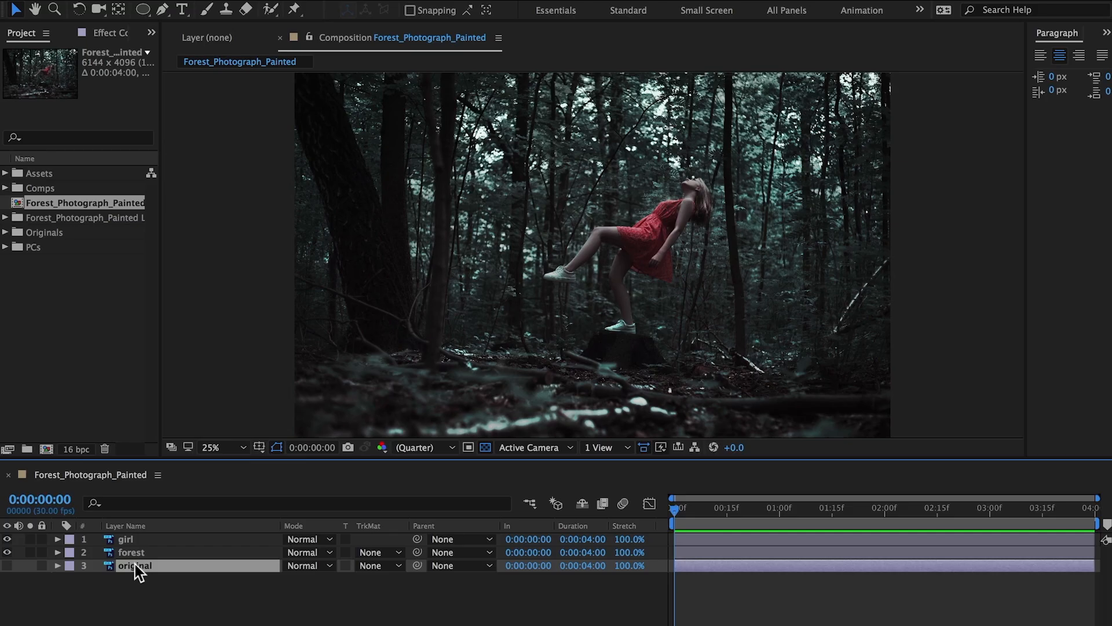
key("Delete")
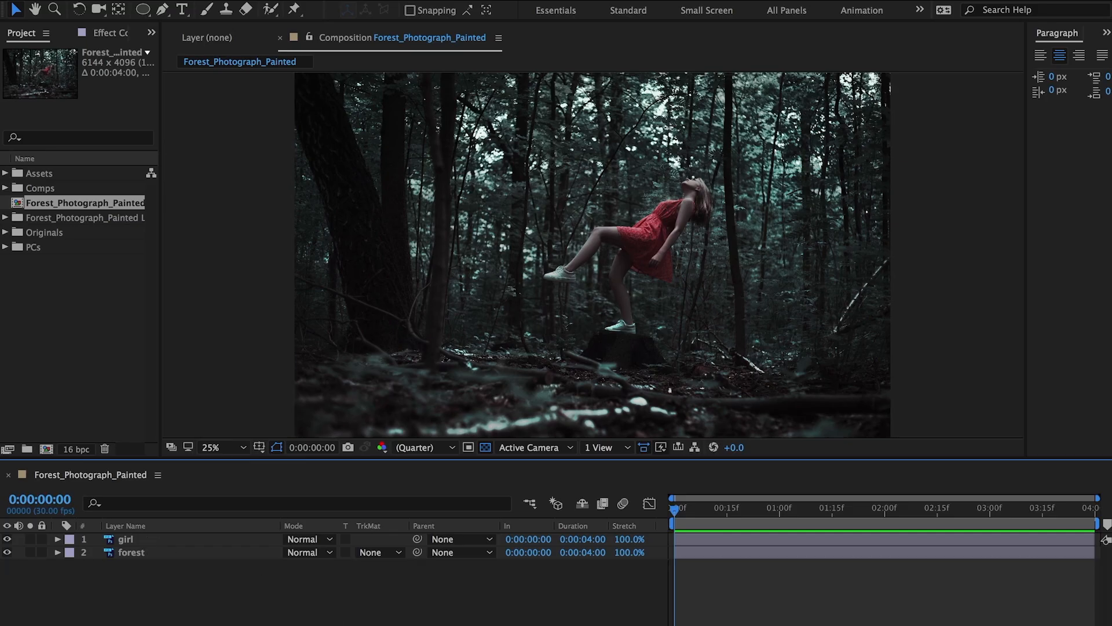
left_click(351, 623)
left_click(371, 553)
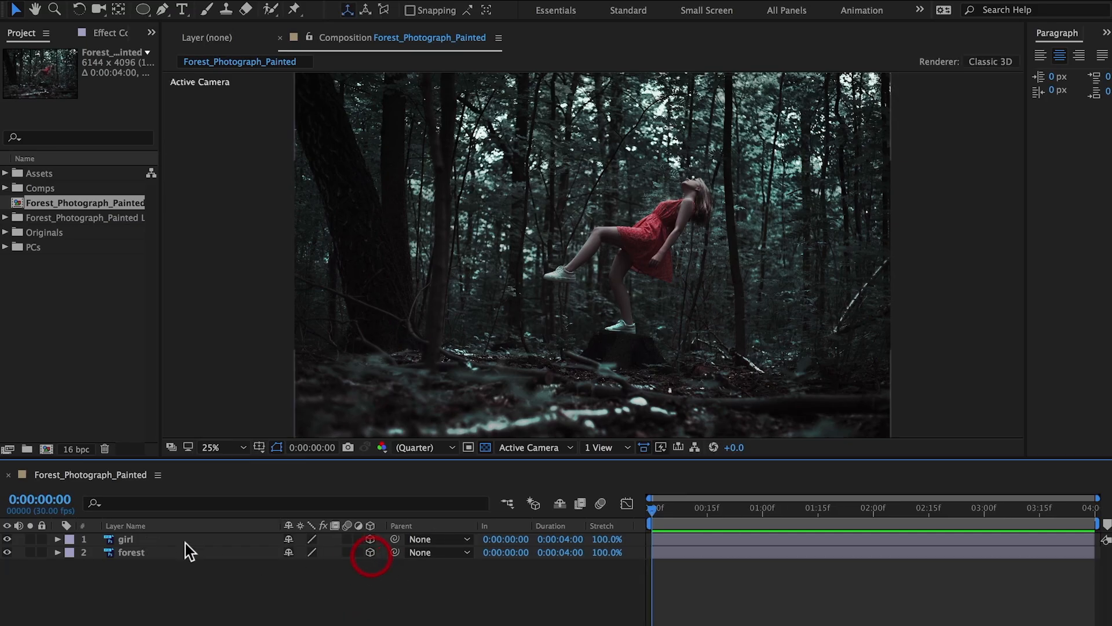
- Set the girl layer's Z position to -250
left_click(176, 540)
key("p")
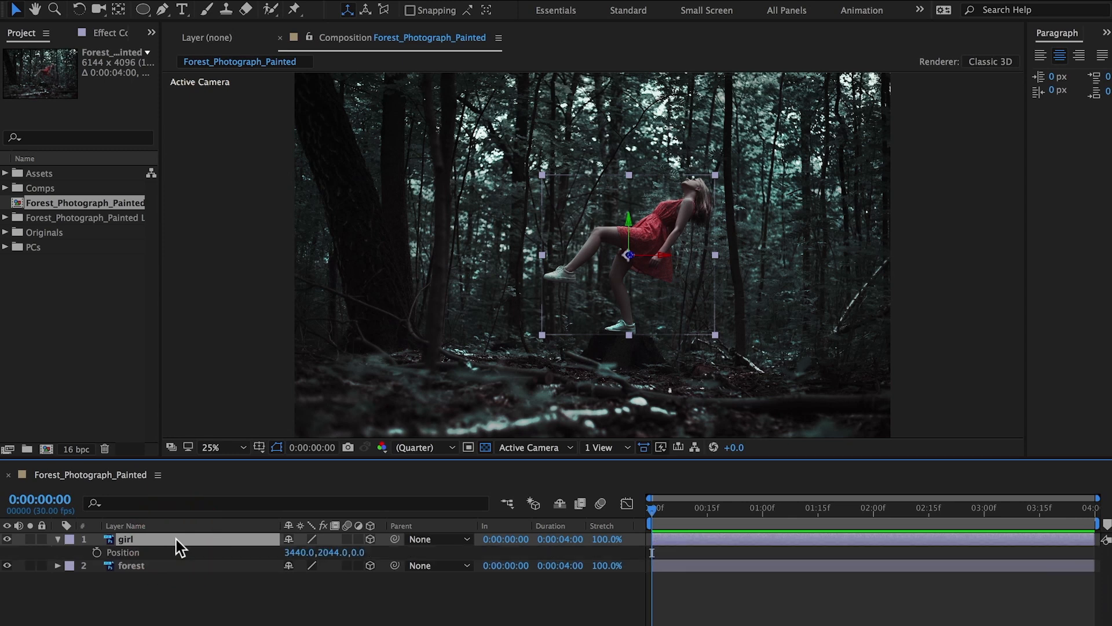
left_click(357, 553)
key("Return")
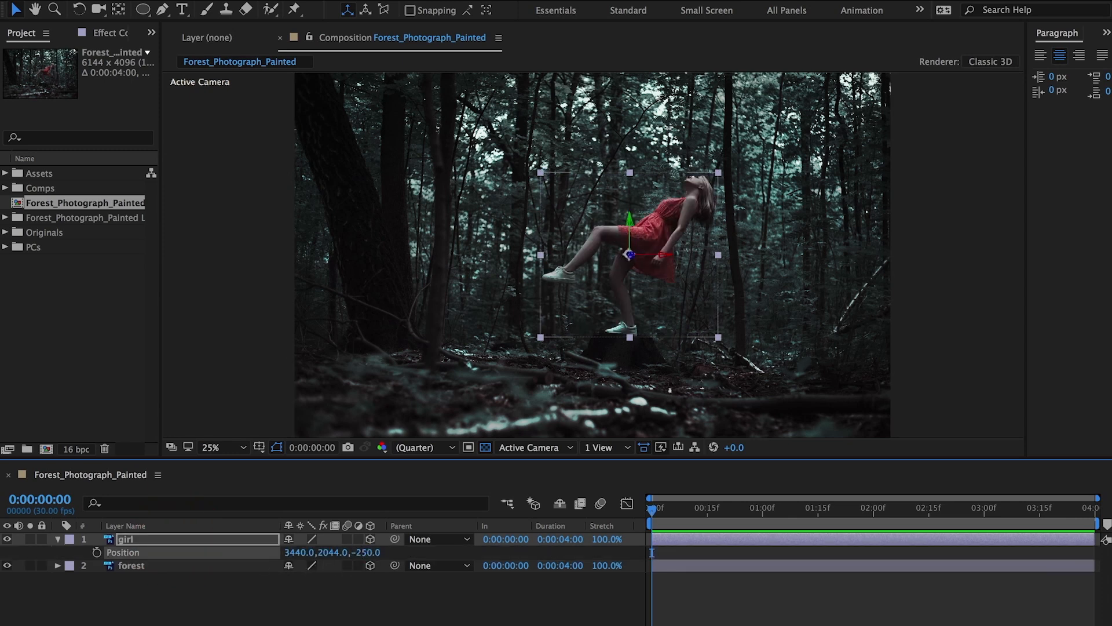
- Set the forest layer's Z position to 300
left_click(168, 566)
key("p")
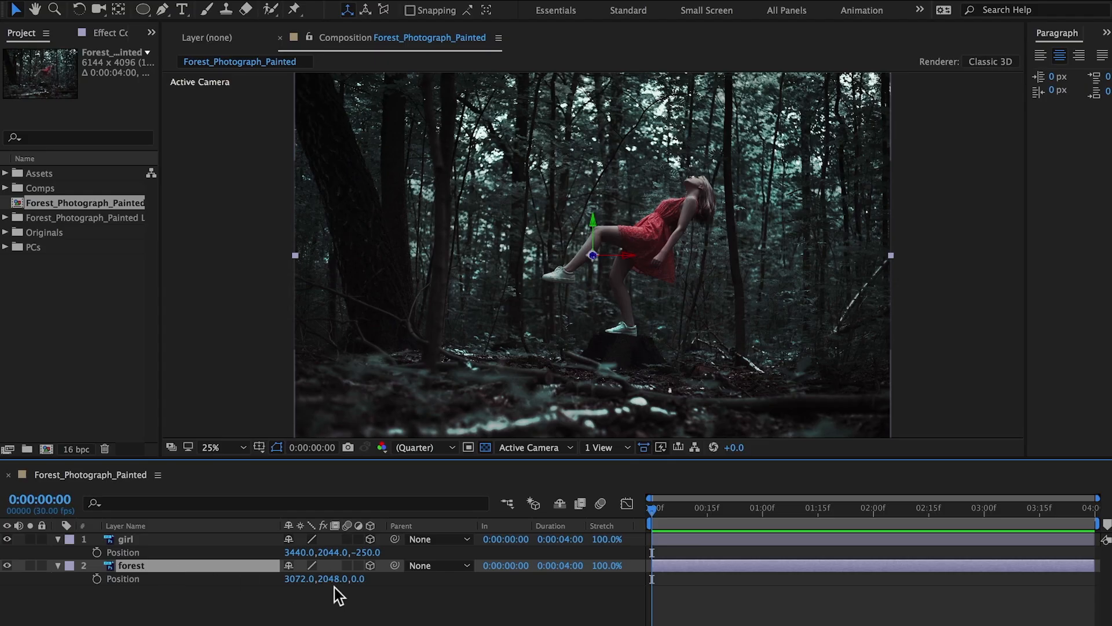
left_click_drag(356, 578, 459, 575)
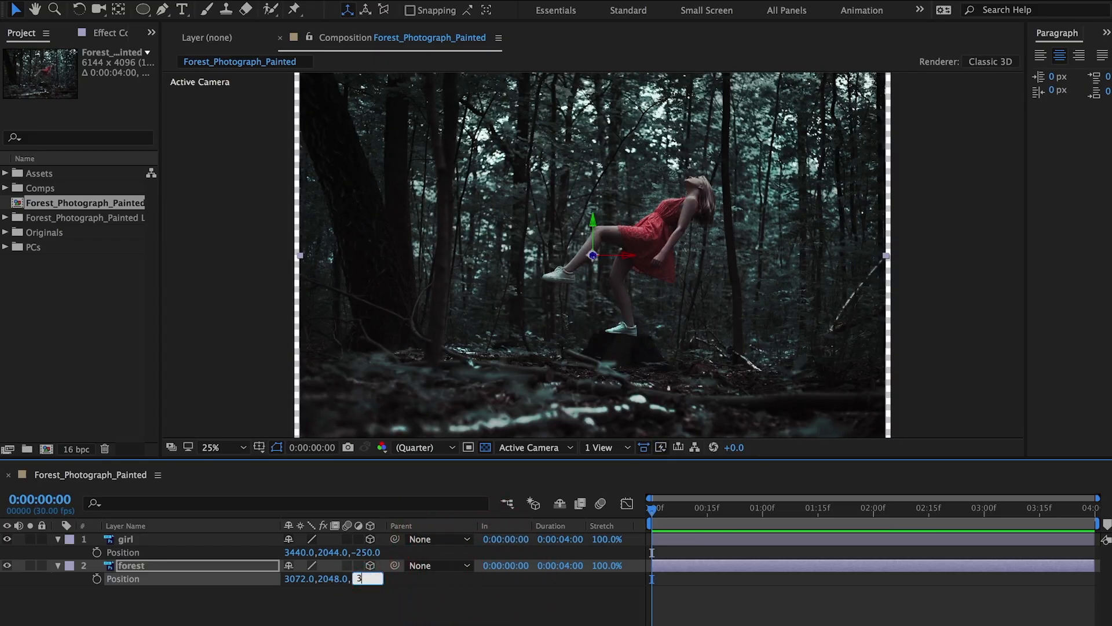
type("300")
key("Return")
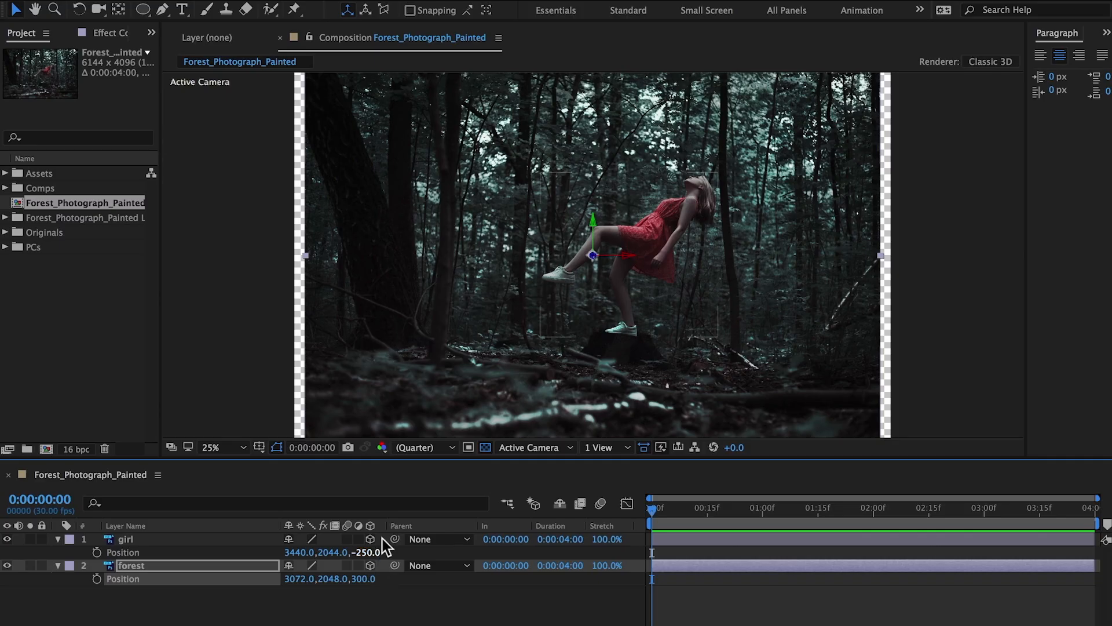
- Keyframe the girl's position at the first frame and at 0:00:03:29, lowering her to about Y 2228 at the first keyframe
left_click(235, 539)
left_click(58, 565)
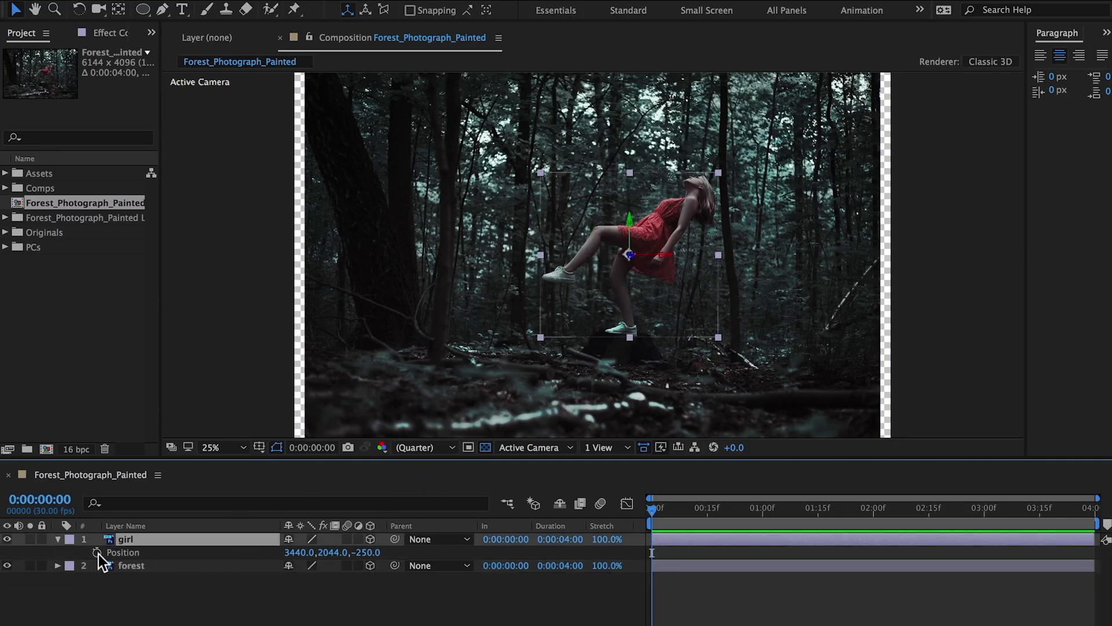
left_click_drag(681, 510, 1111, 555)
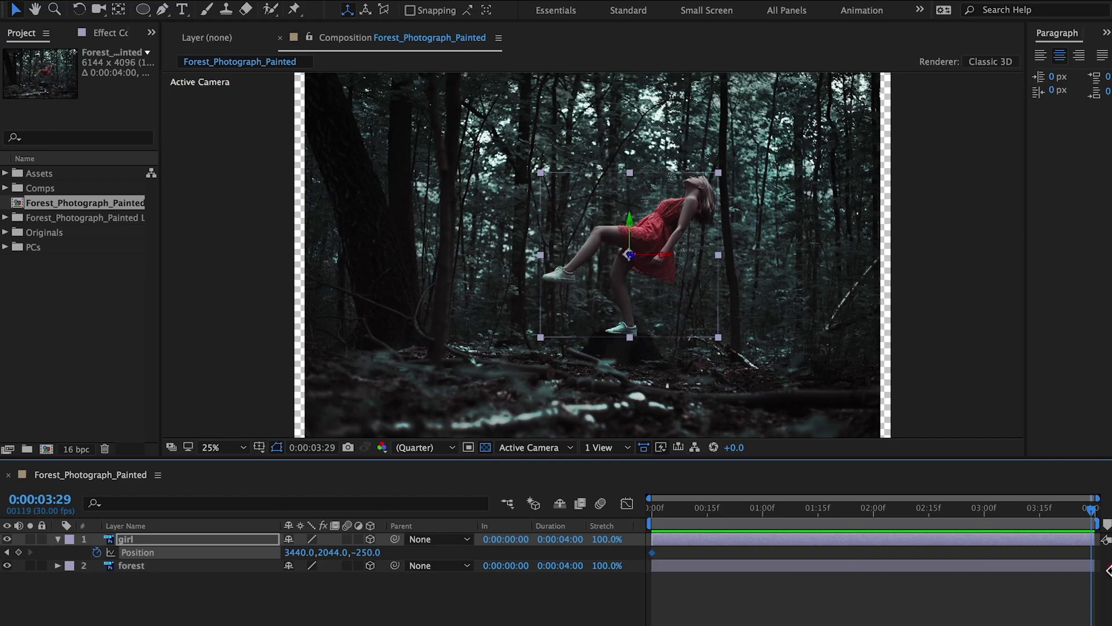
left_click(18, 552)
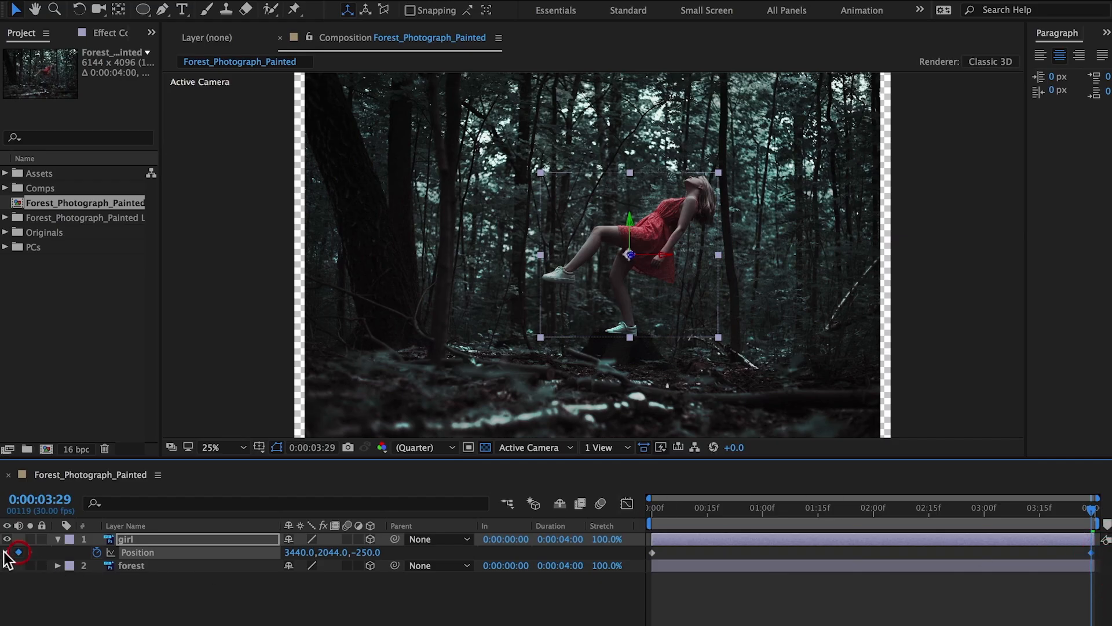
left_click(7, 552)
left_click_drag(631, 222, 628, 236)
- Set the girl layer's Z Rotation to 11 degrees
key("r")
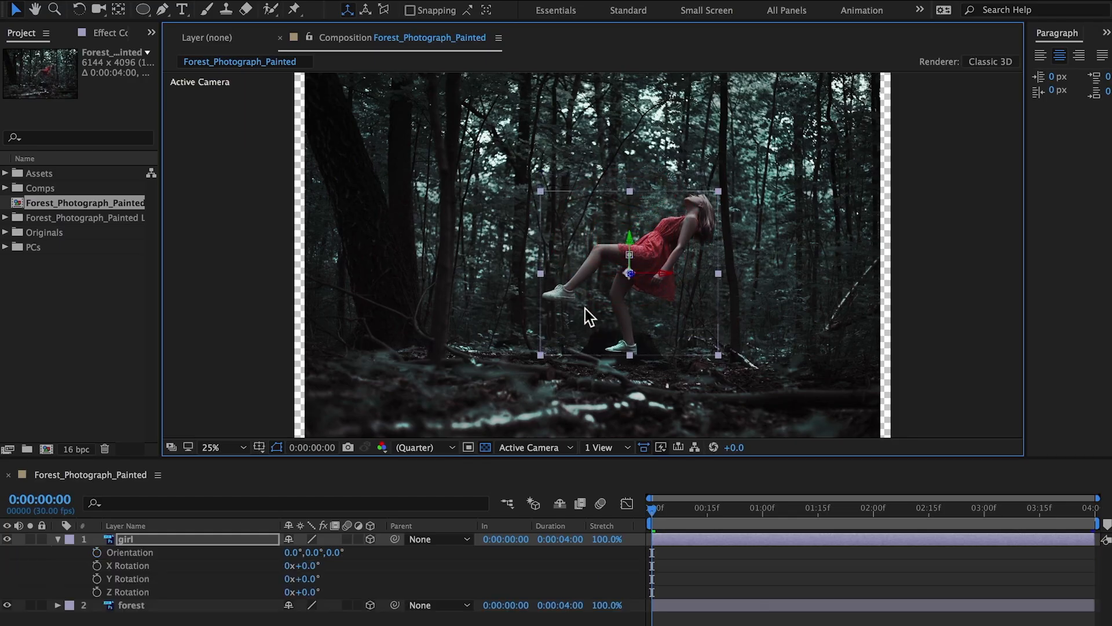
left_click(310, 592)
type("1")
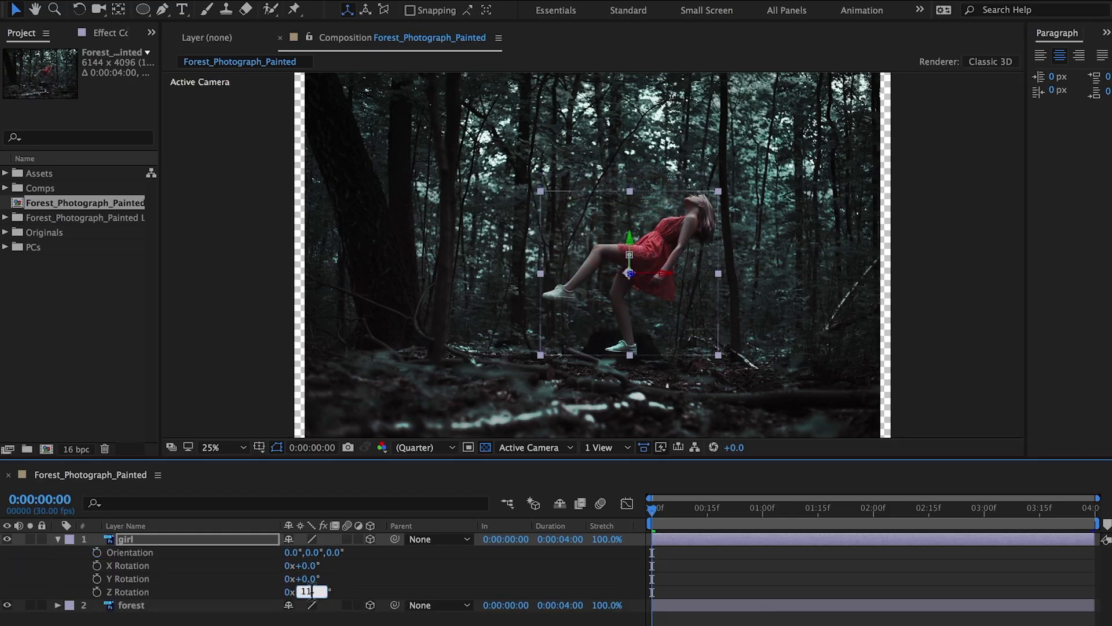
type("1")
key("Return")
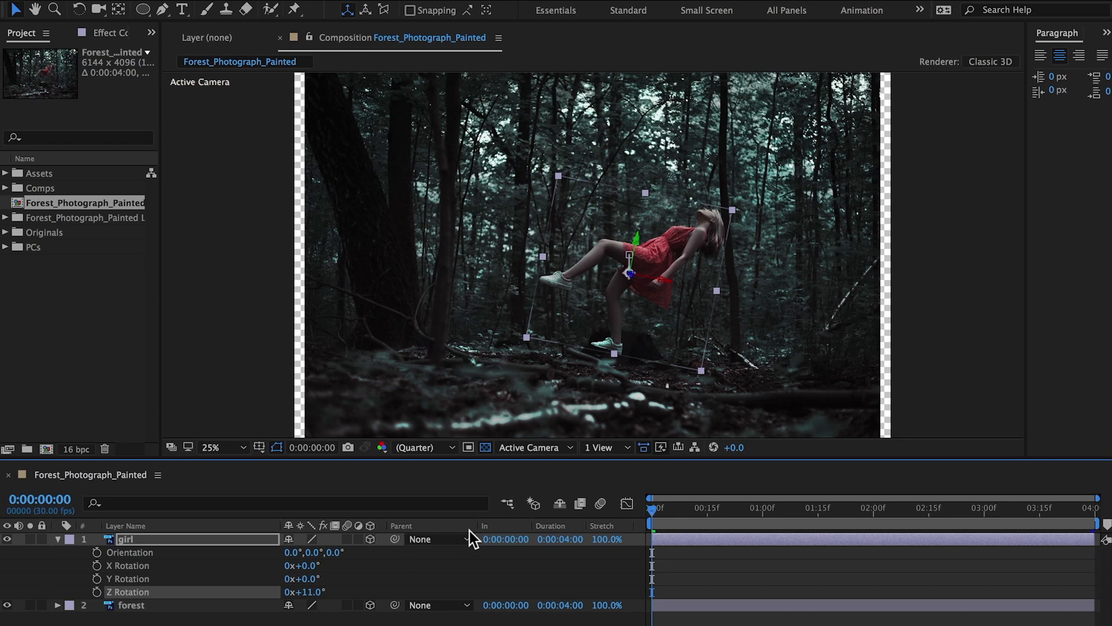
- Scrub through the girl's position animation, then enable motion blur on the girl and forest layers and for the composition
key("p")
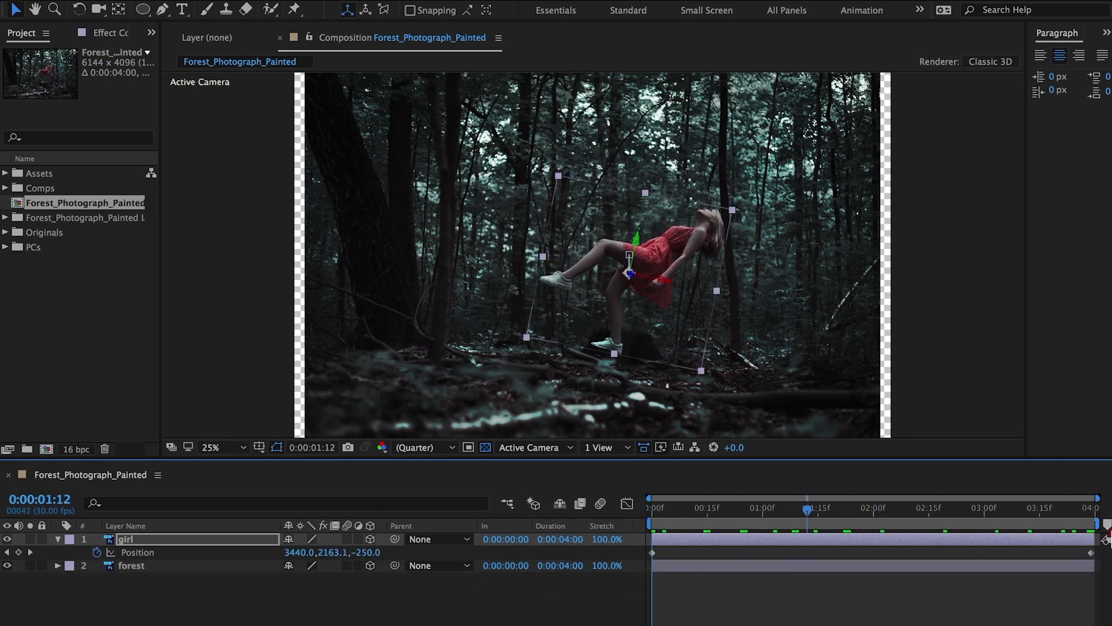
left_click_drag(1109, 532, 554, 535)
left_click_drag(347, 539, 348, 570)
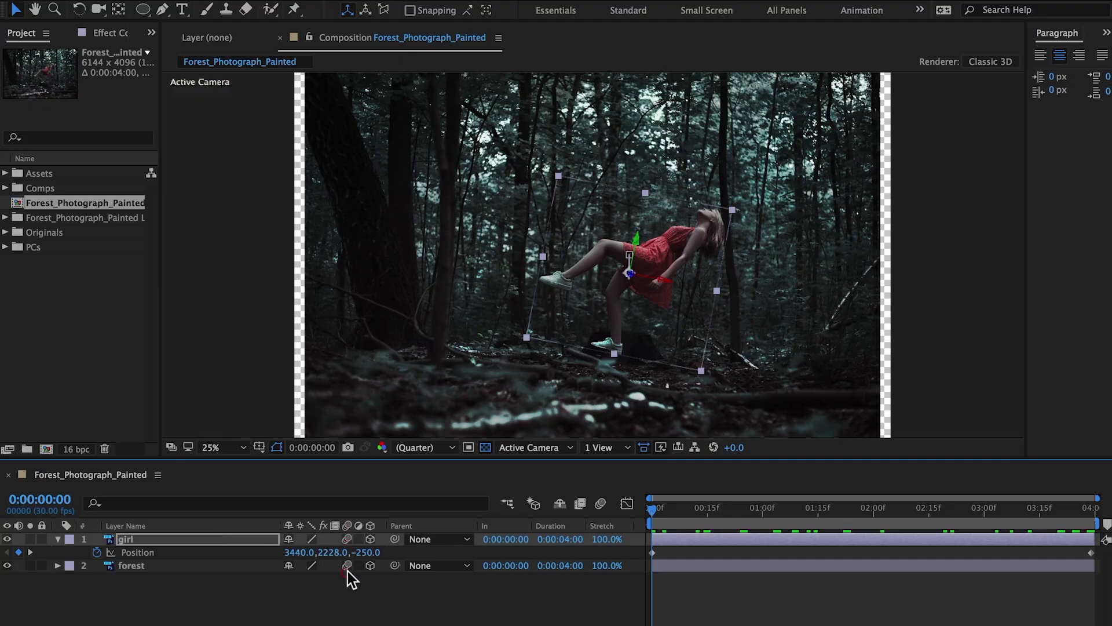
left_click(602, 504)
- Add a one-node camera named Camera 1 with a lens preset
mouse_move(309, 26)
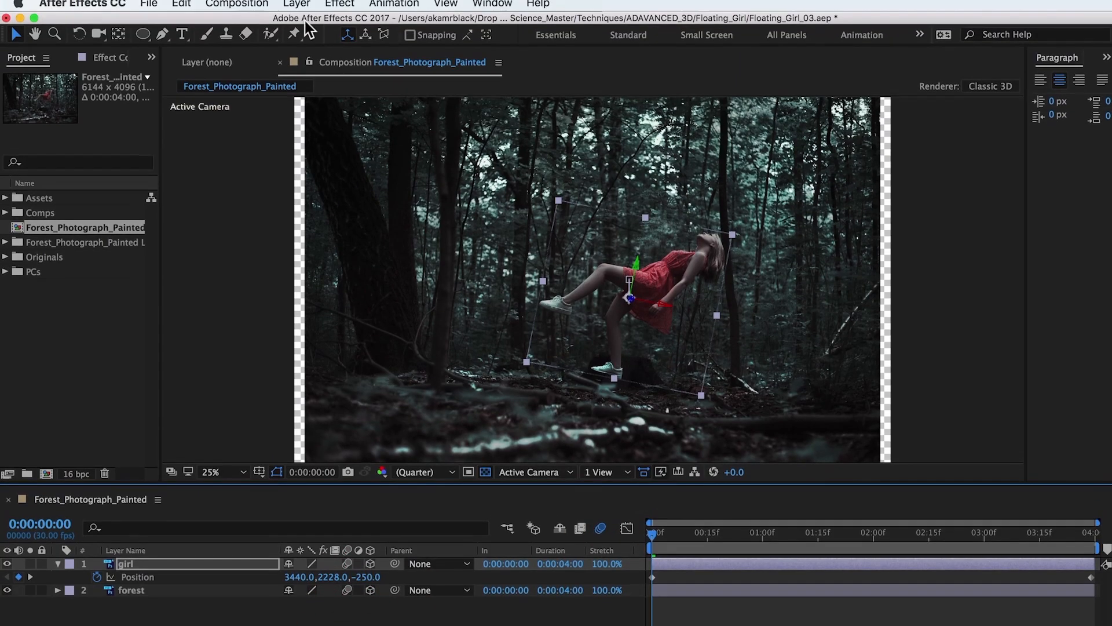
left_click(297, 4)
left_click(517, 79)
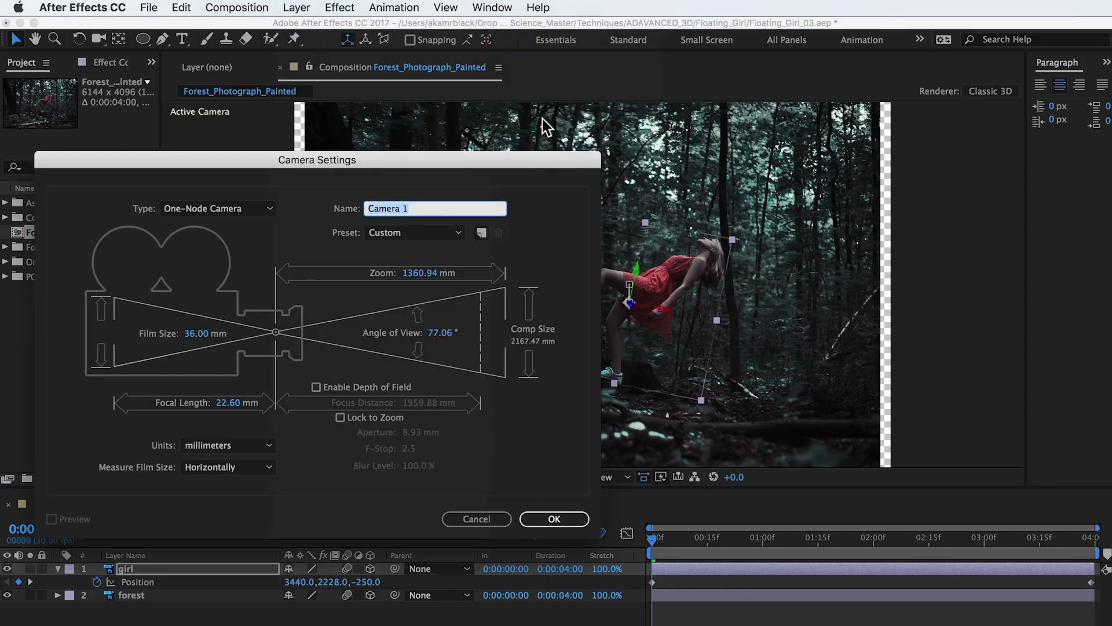
left_click(440, 232)
left_click(421, 345)
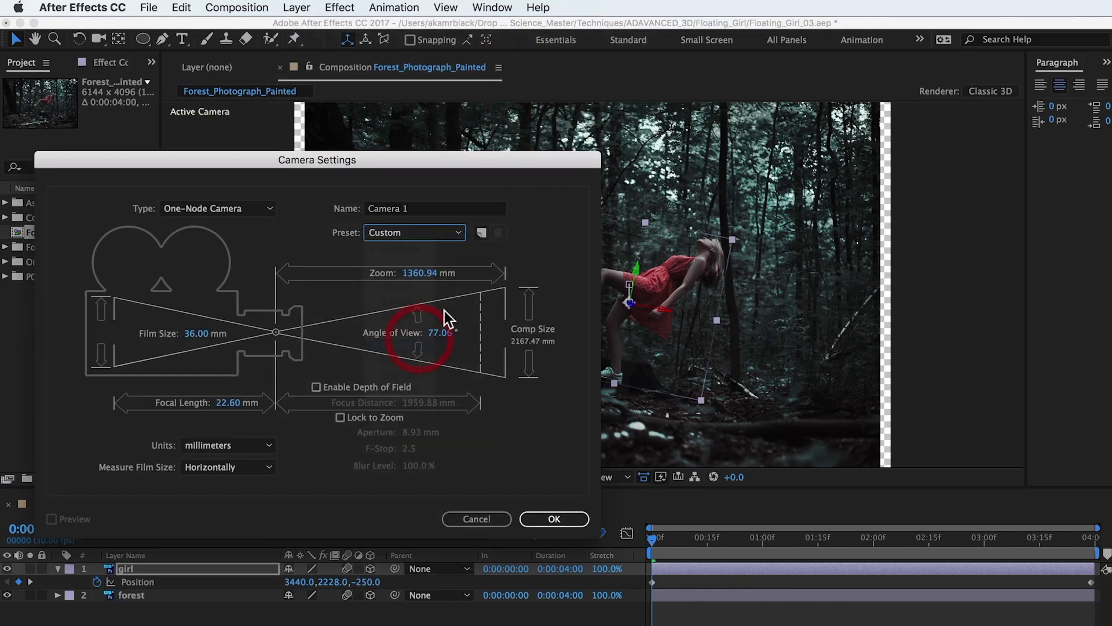
left_click(565, 517)
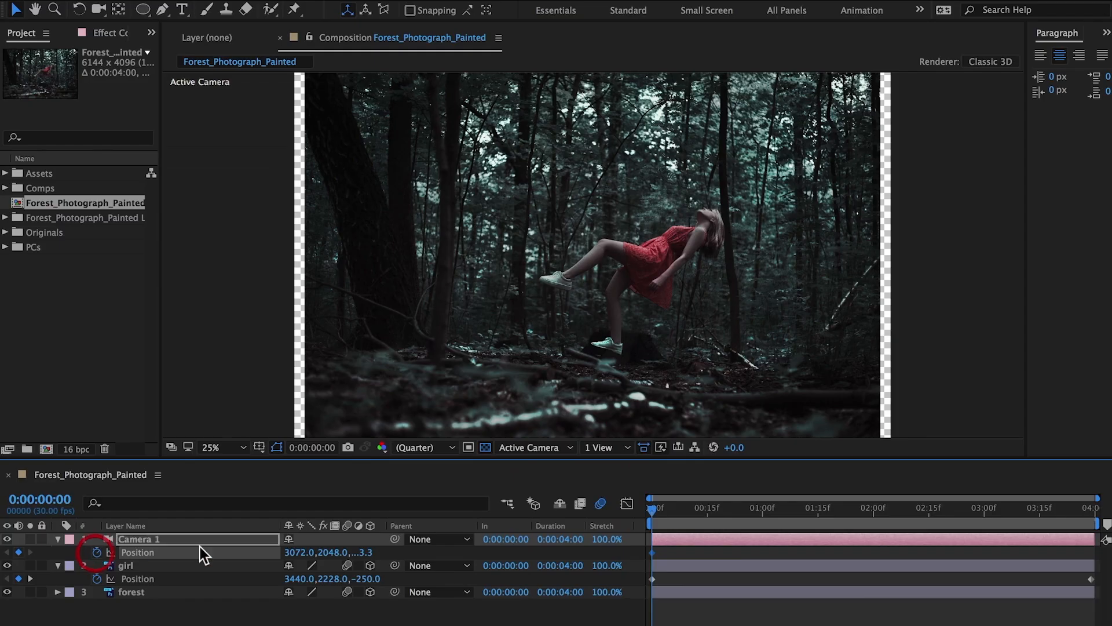
- Animate Camera 1 from its first-frame position keyframe by moving the camera at 0:00:03:29, and scrub through the motion
left_click_drag(640, 517, 1092, 510)
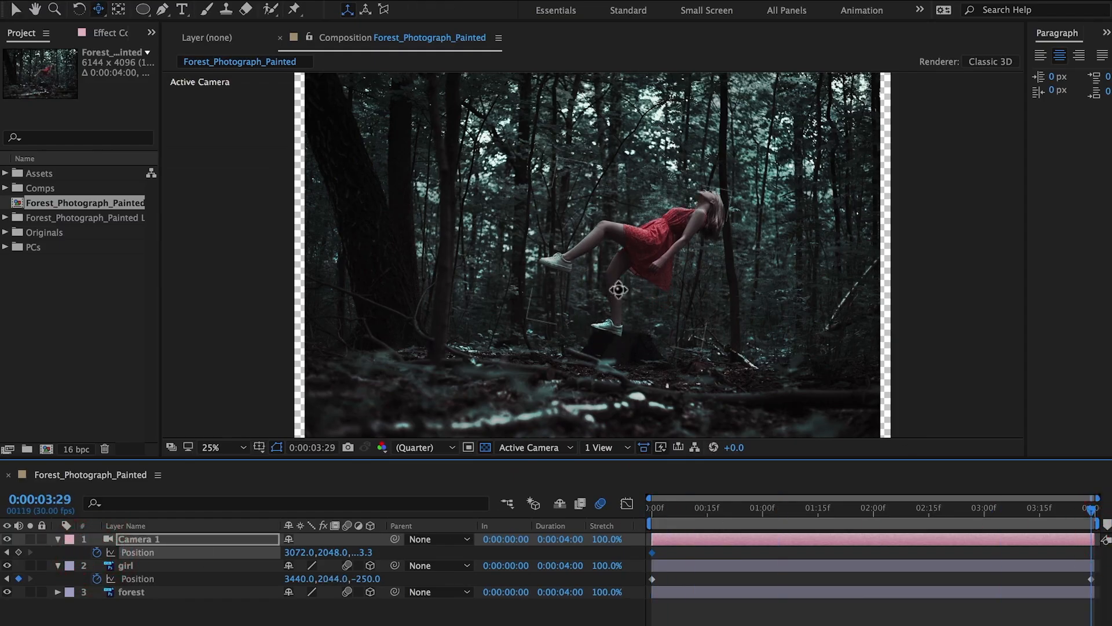
left_click_drag(622, 285, 633, 243)
left_click_drag(758, 511, 1104, 541)
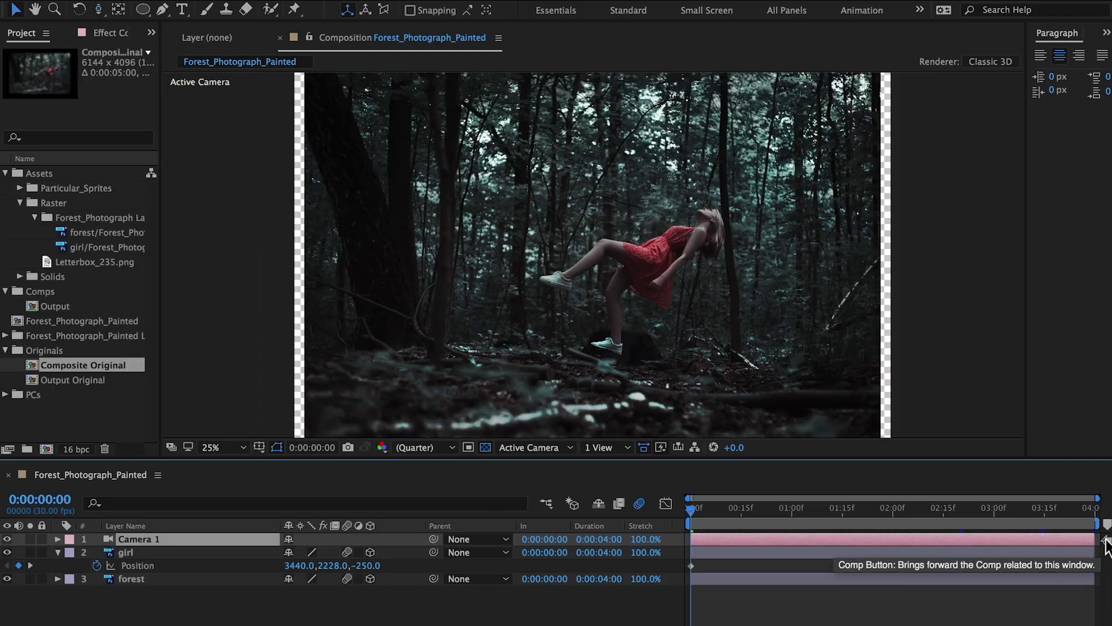
- Change Camera 1's lens preset to 80mm and preview the shot
right_click(271, 539)
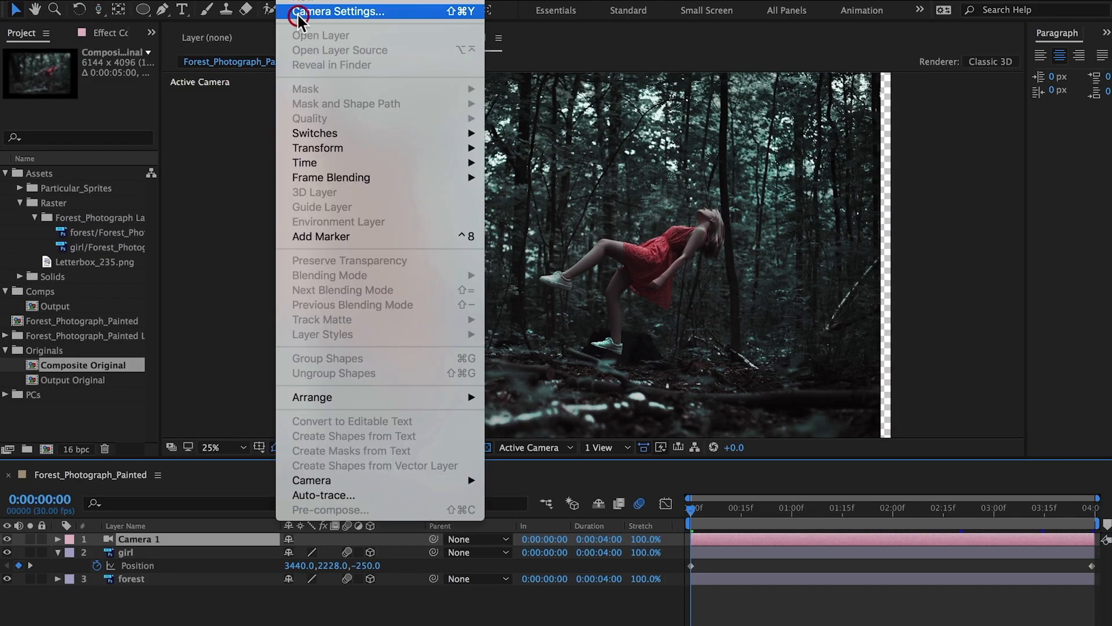
left_click(297, 12)
left_click(390, 203)
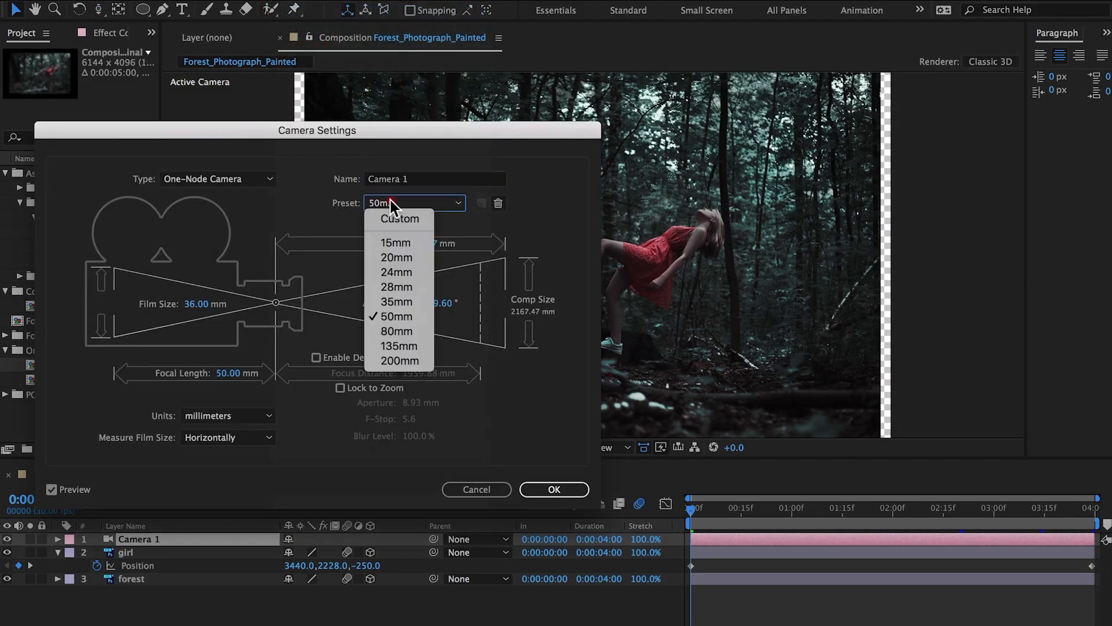
left_click(396, 331)
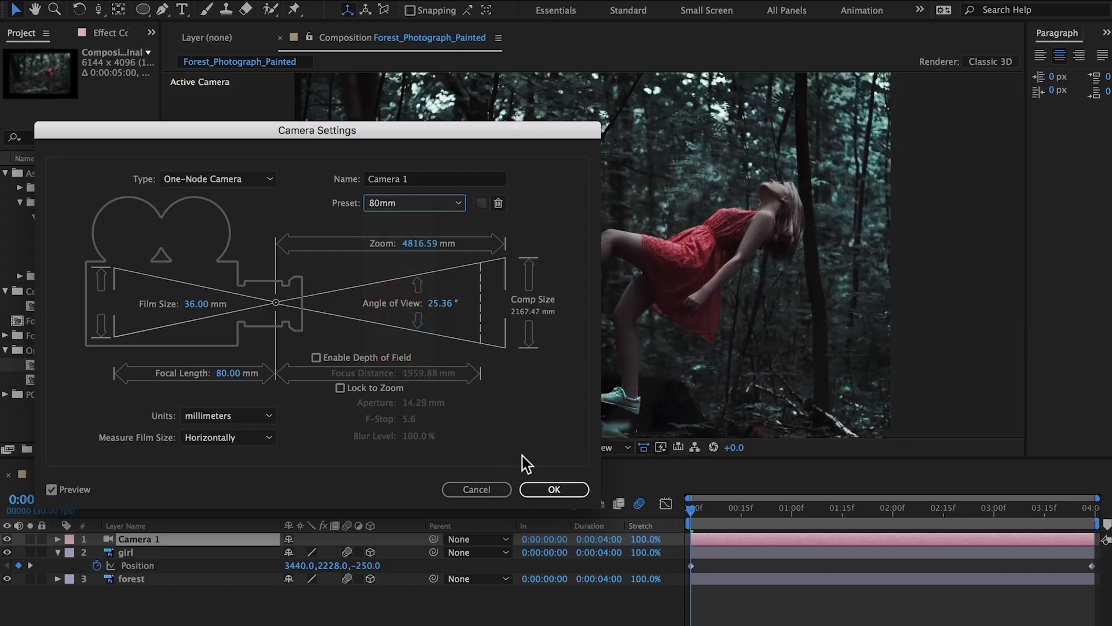
left_click(541, 488)
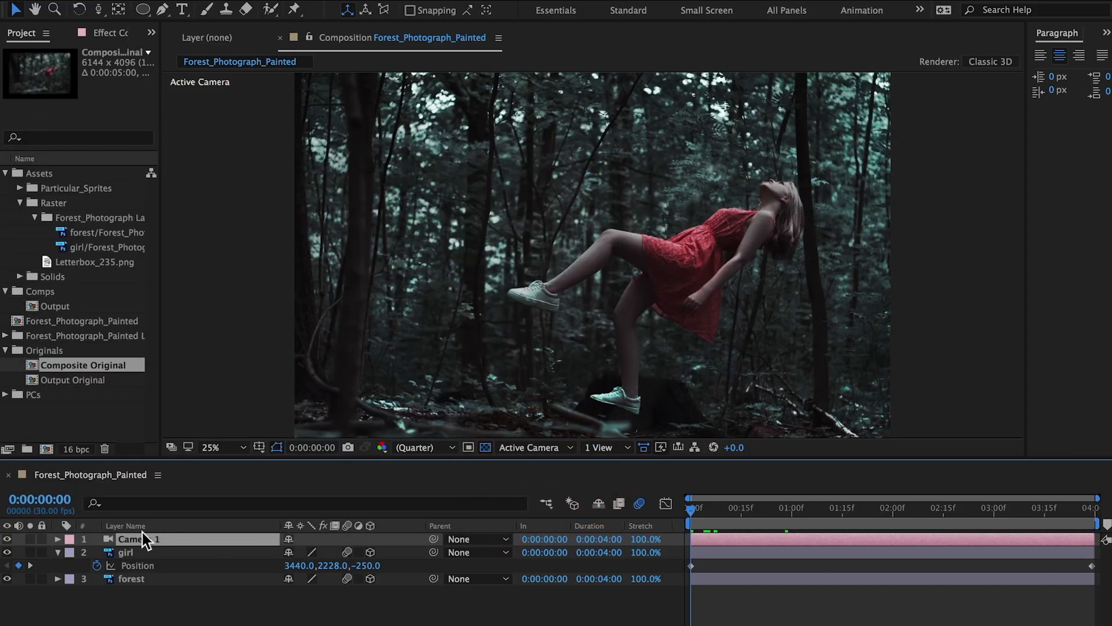
key("space")
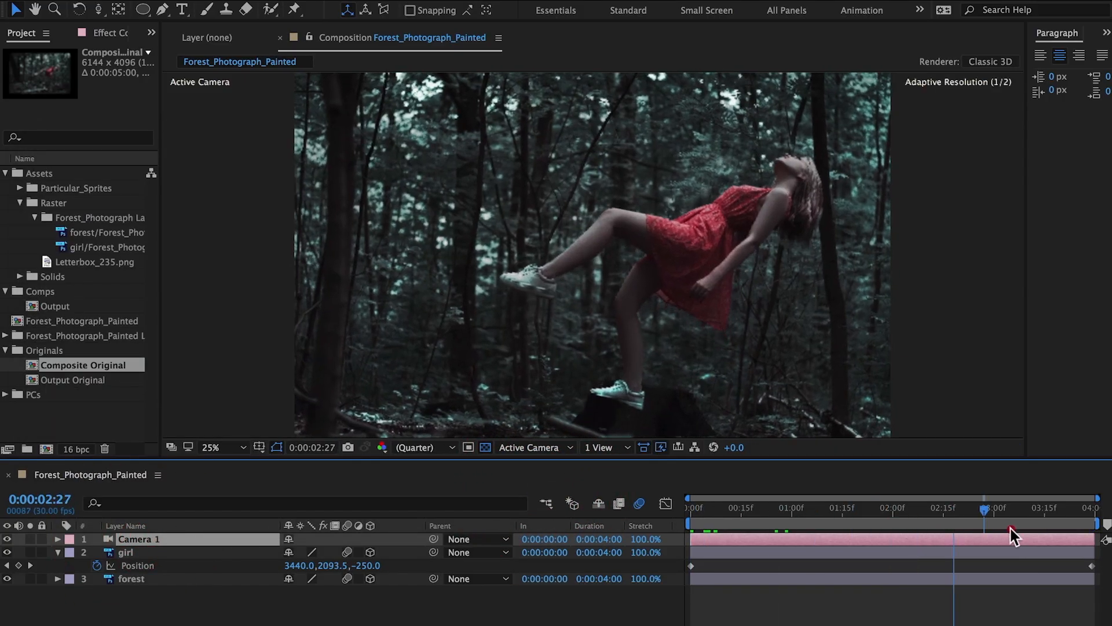
left_click(585, 540)
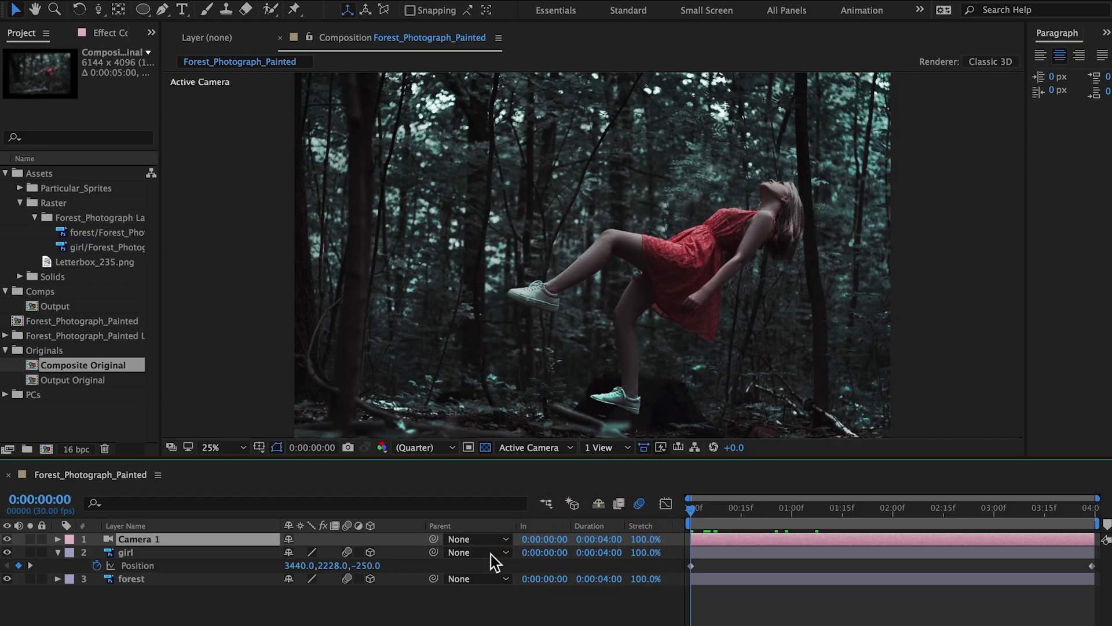
- Keyframe Camera 1's Z Rotation at 0 degrees on the first frame and -5 degrees at 0:00:03:29, and scrub through it
key("r")
left_click(97, 592)
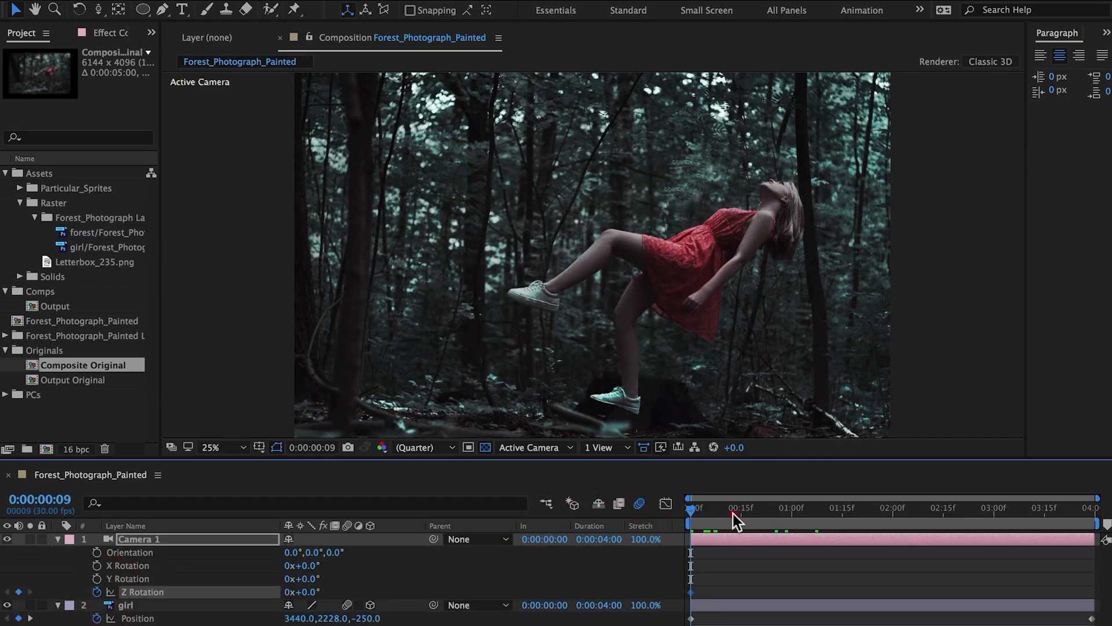
left_click_drag(732, 513, 1095, 513)
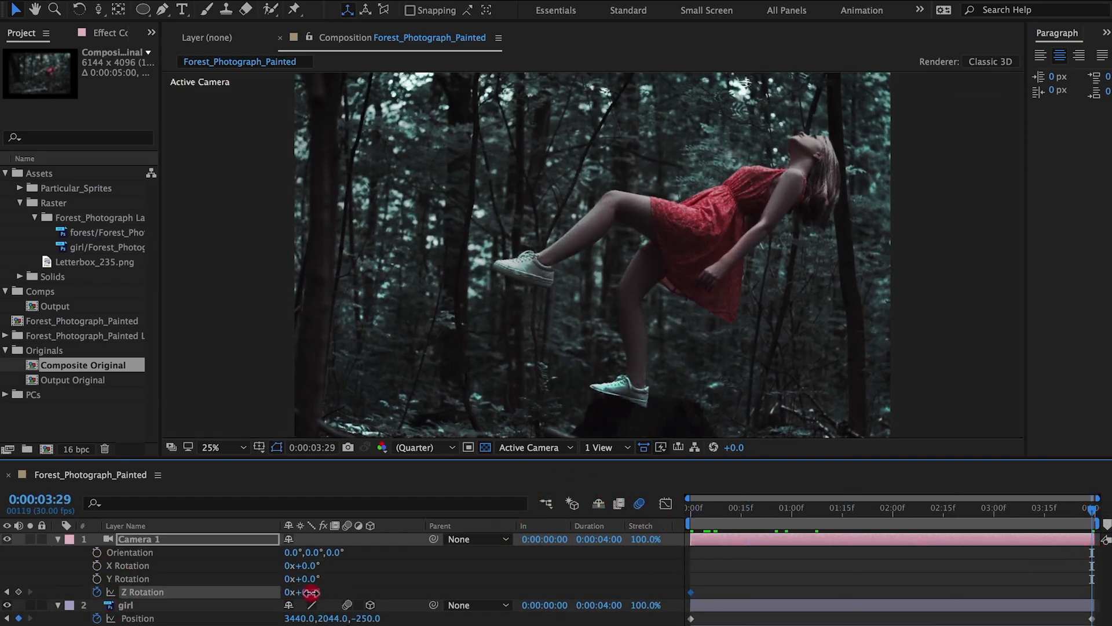
left_click_drag(311, 592, 309, 592)
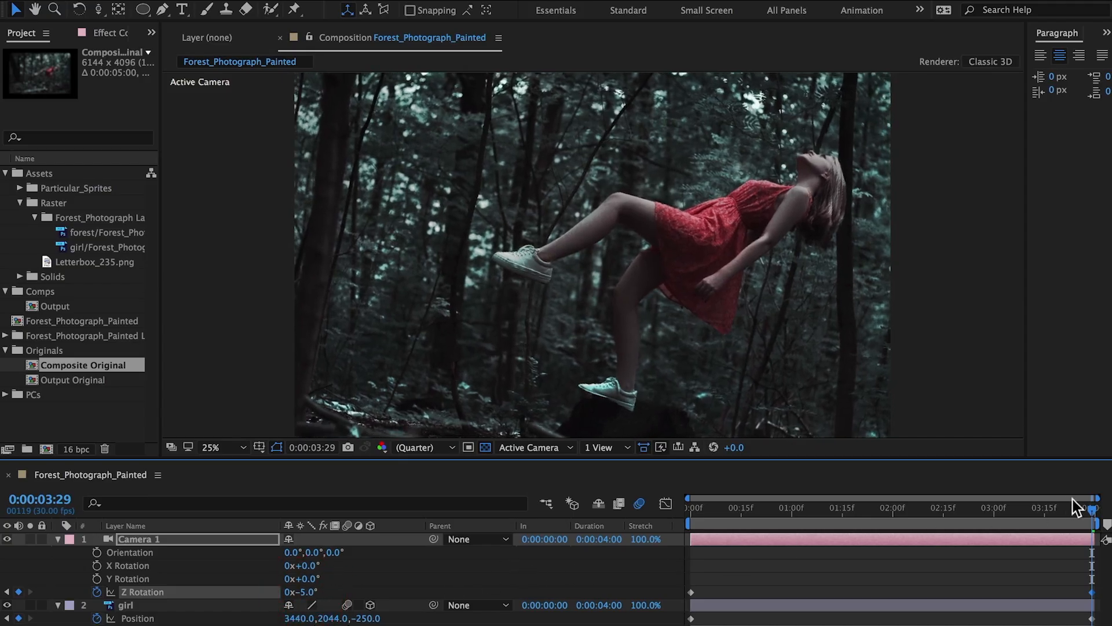
left_click_drag(1004, 520, 621, 520)
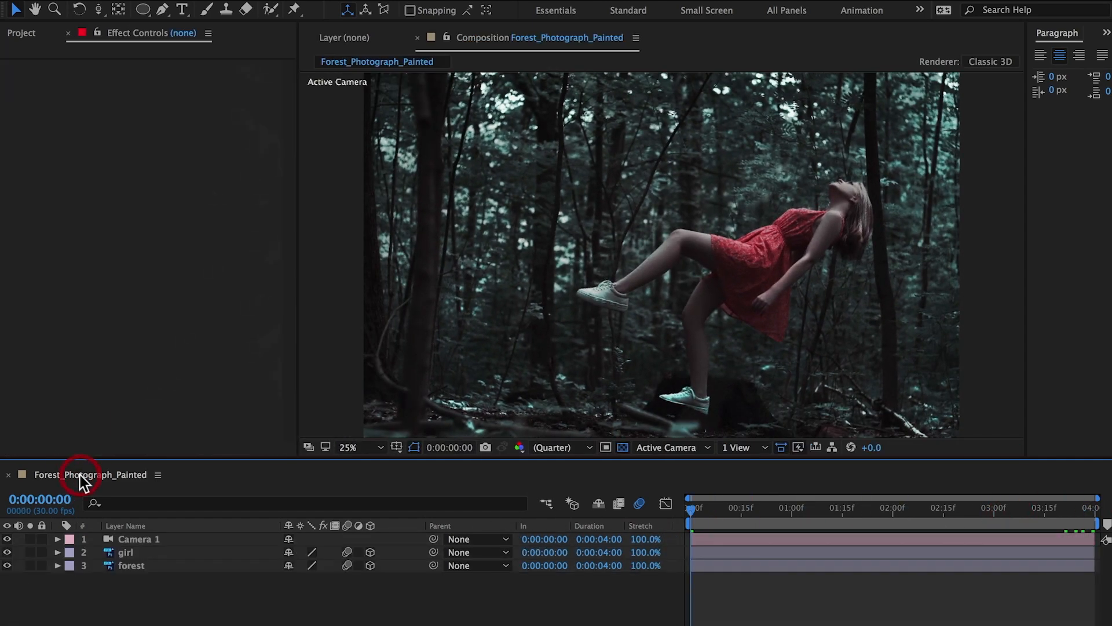
- Rename the composition to Composite and add a new black solid named Leaves
key("ctrl+k")
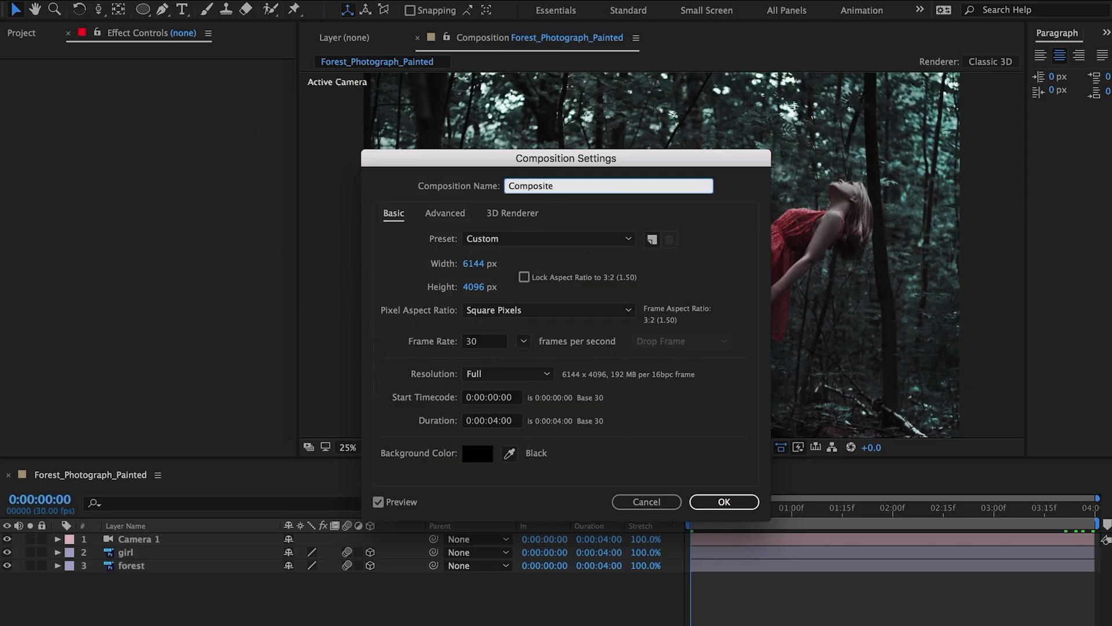
key("Return")
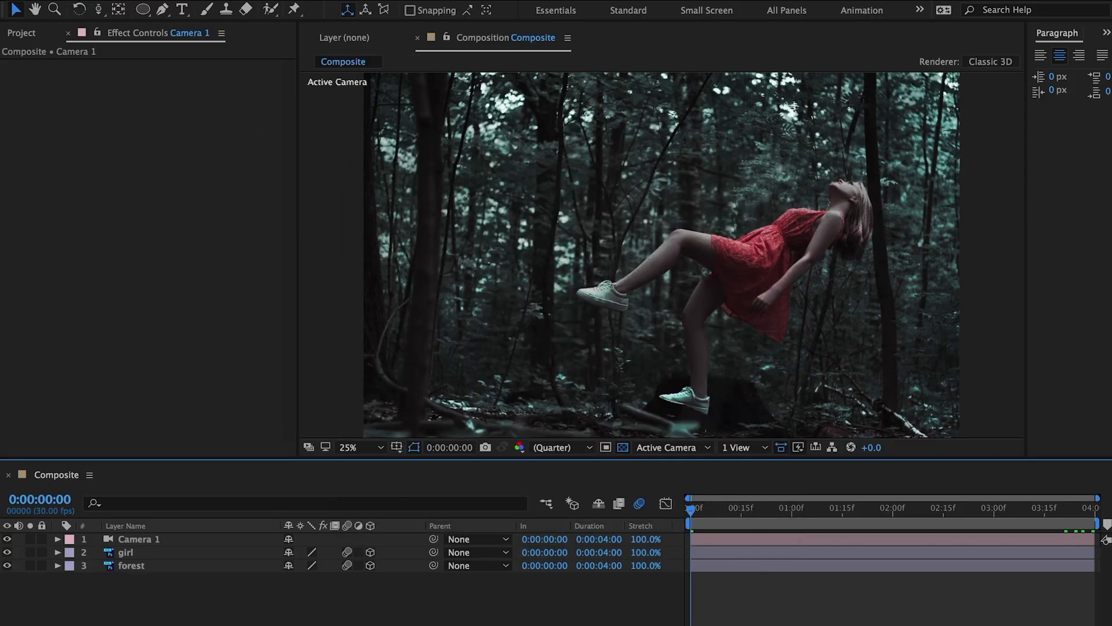
left_click(297, 0)
mouse_move(298, 0)
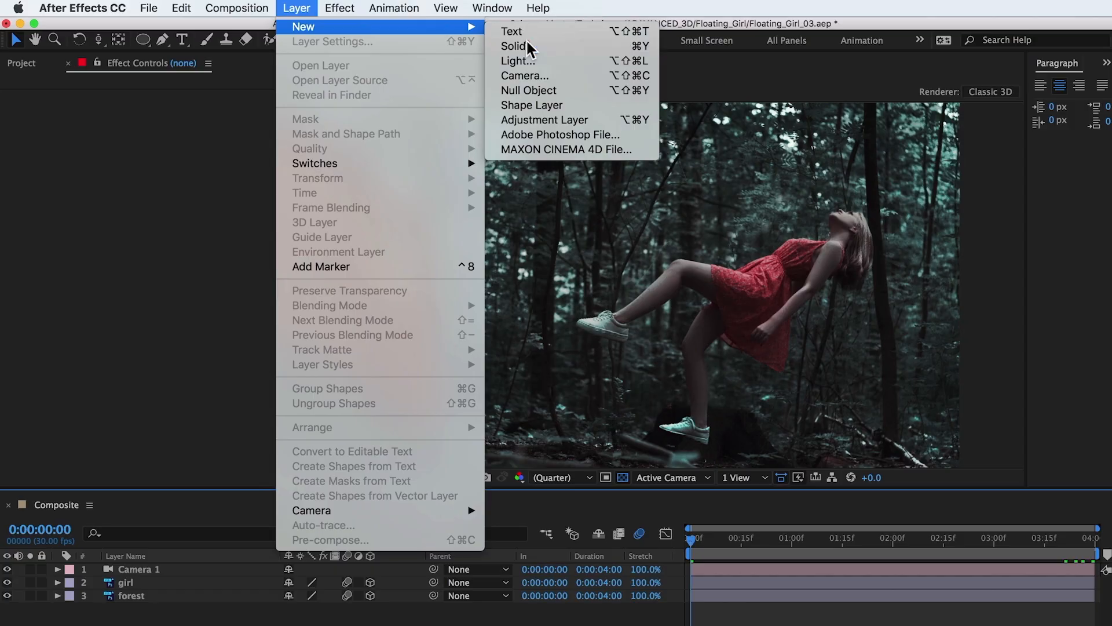
left_click(527, 11)
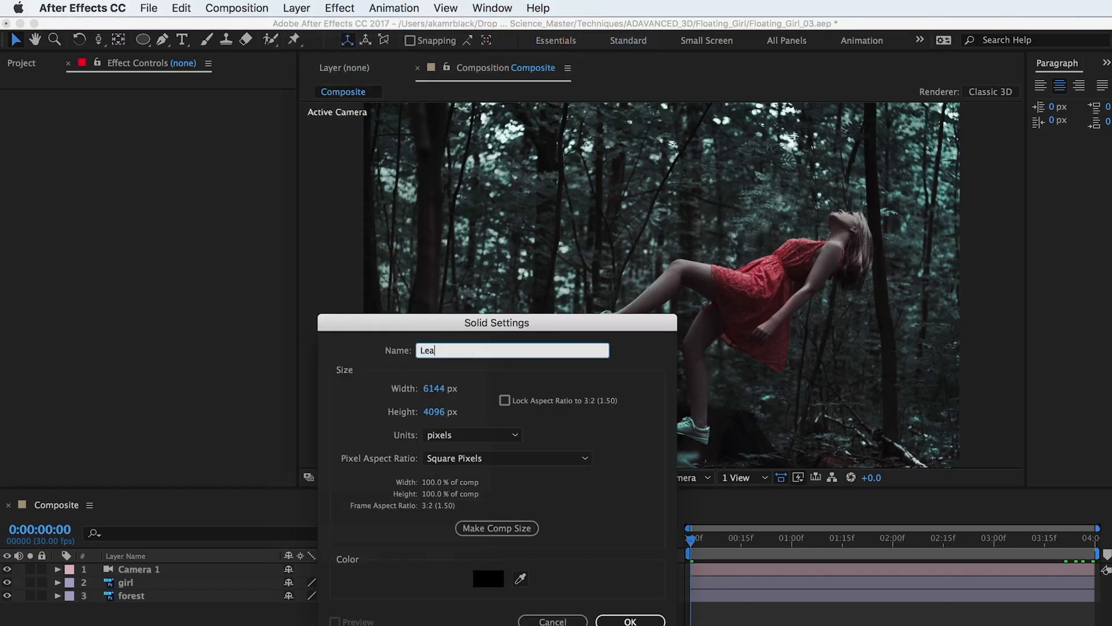
type("Leaves")
key("Return")
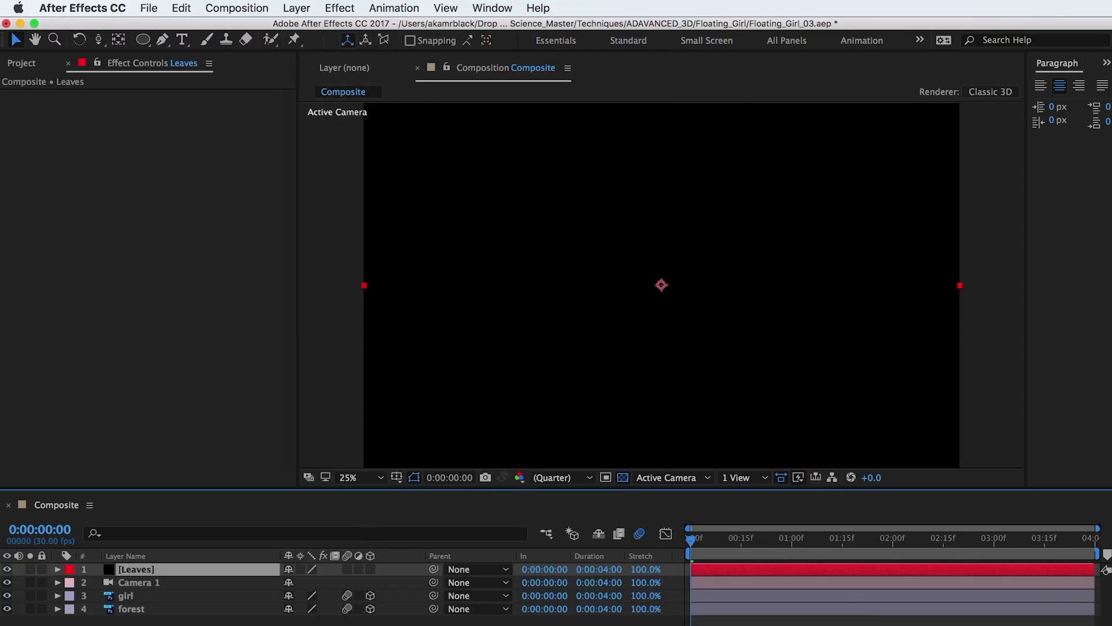
- Apply Trapcode Particular to the Leaves solid and load the custom Forest Leaves preset from the Effects Builder
left_click(342, 7)
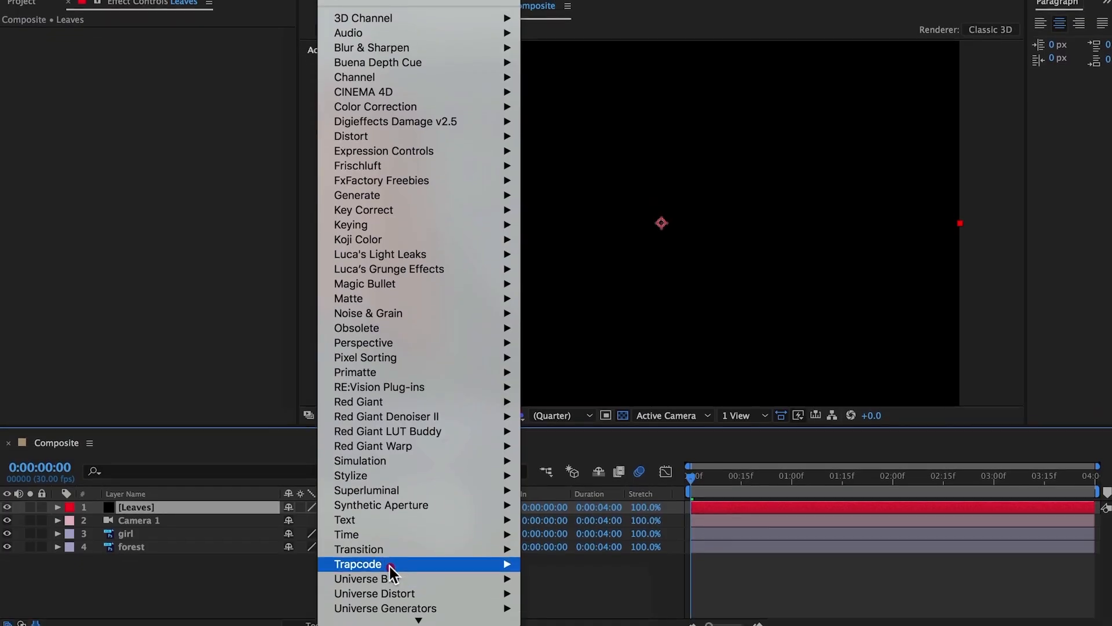
mouse_move(513, 560)
left_click(548, 551)
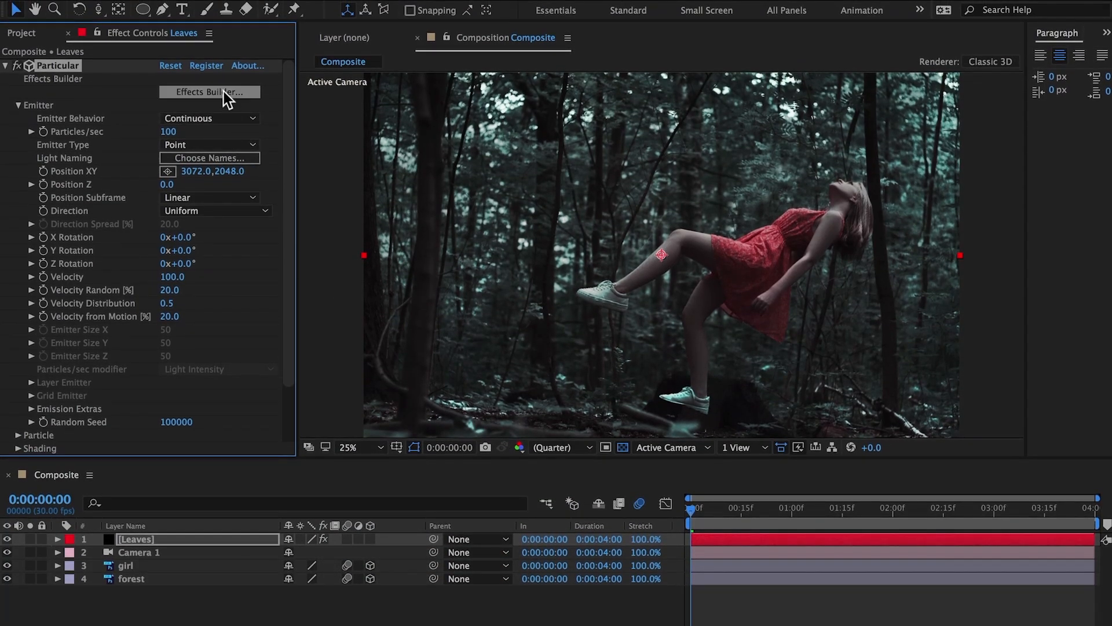
left_click(224, 76)
left_click(105, 27)
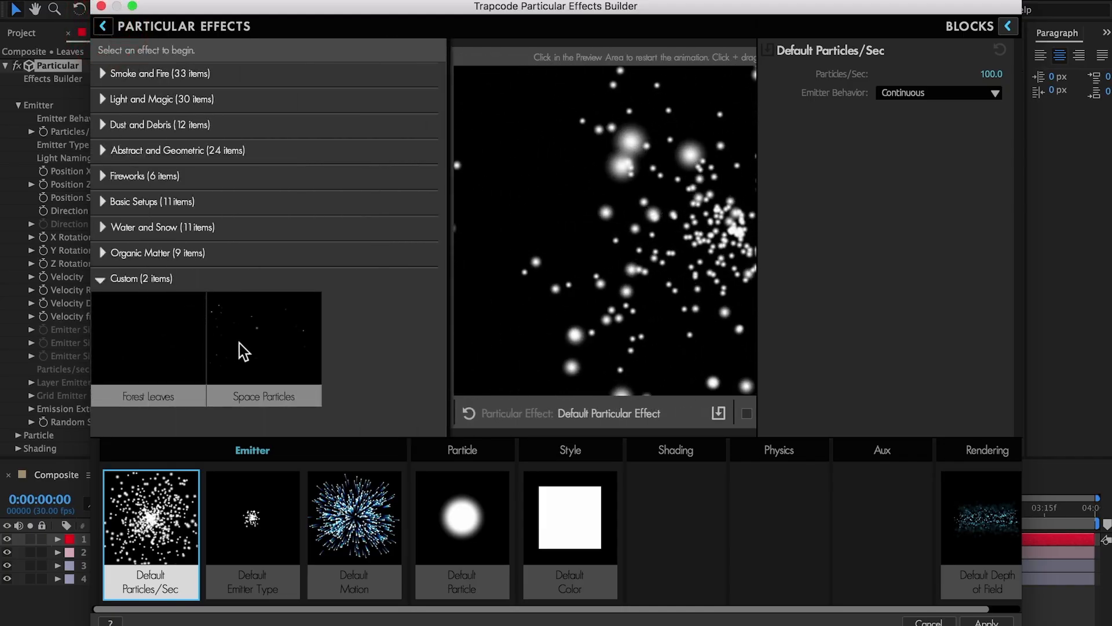
left_click(159, 356)
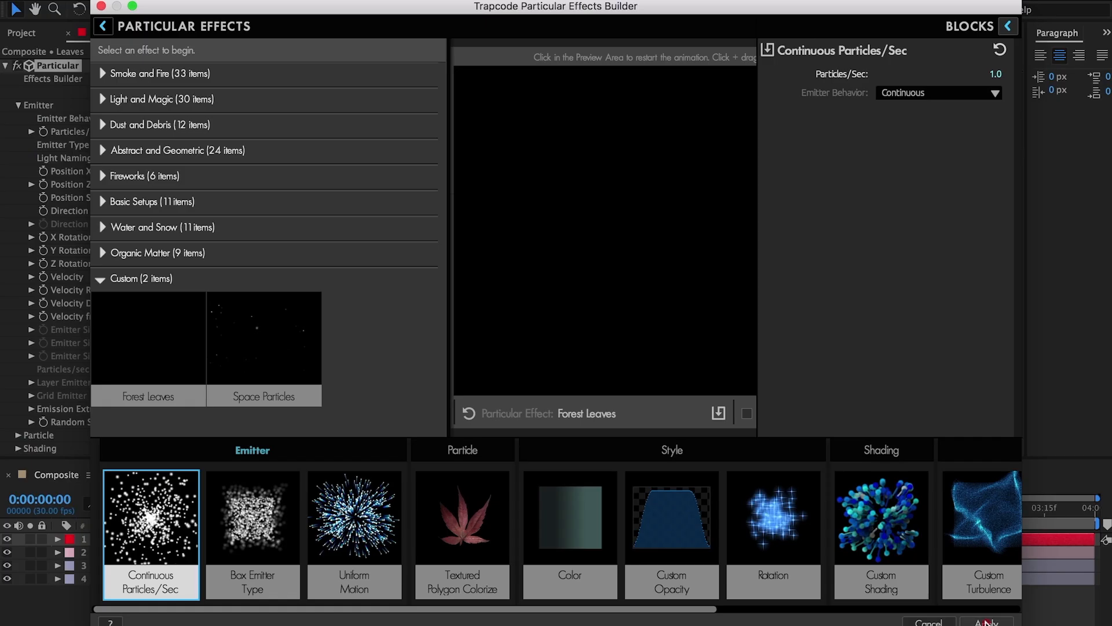
left_click(987, 622)
- Set the Leaves emitter's Y position to -156 and its Pre Run to 100, and check the particles along the timeline
left_click(222, 173)
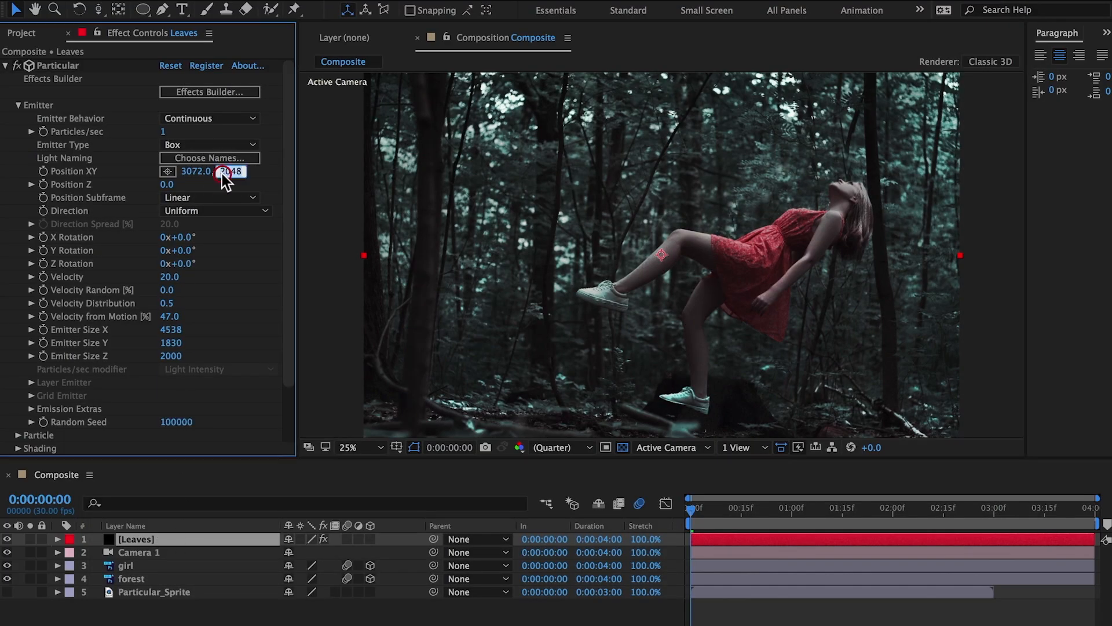
type("-156")
key("Return")
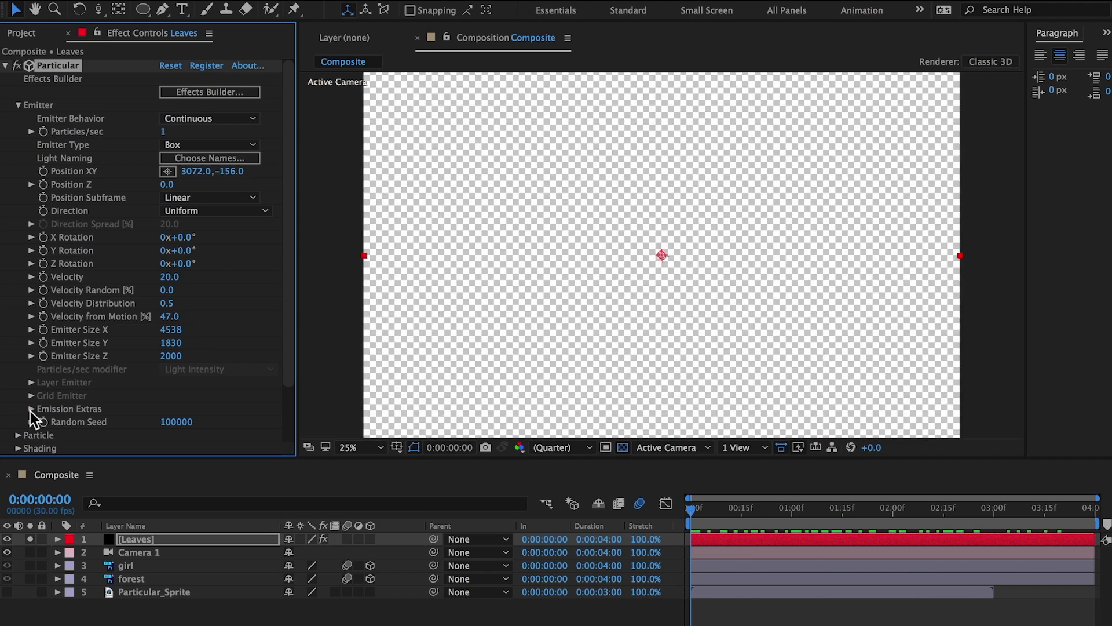
left_click(31, 409)
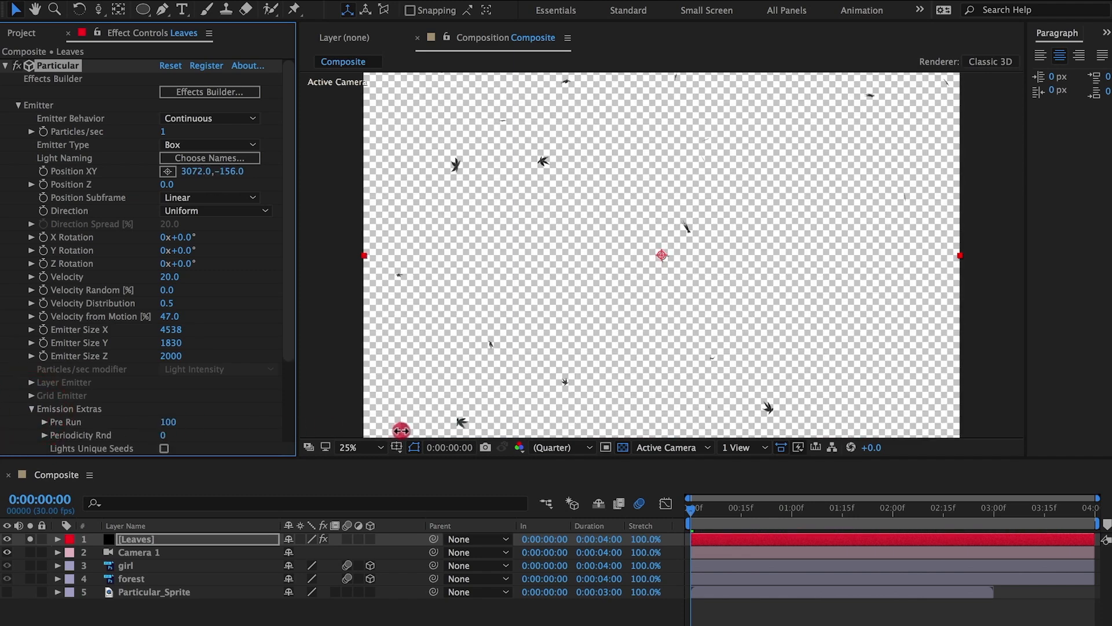
left_click(788, 513)
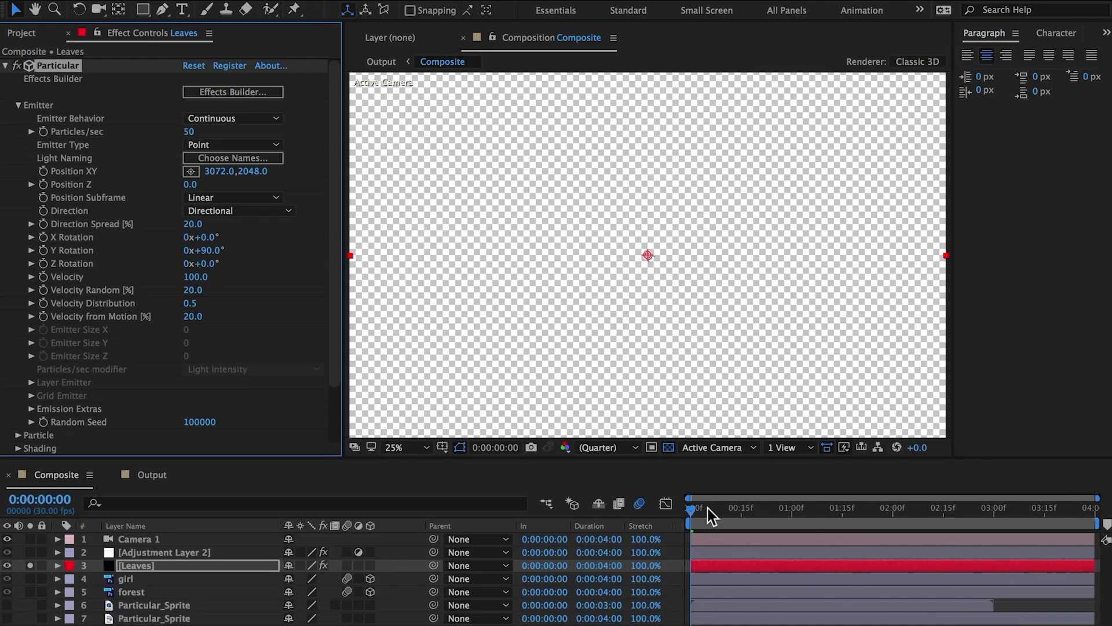
- Set the Leaves particle Size to 53 and raise the particle Life to 81.3 seconds
left_click(168, 567)
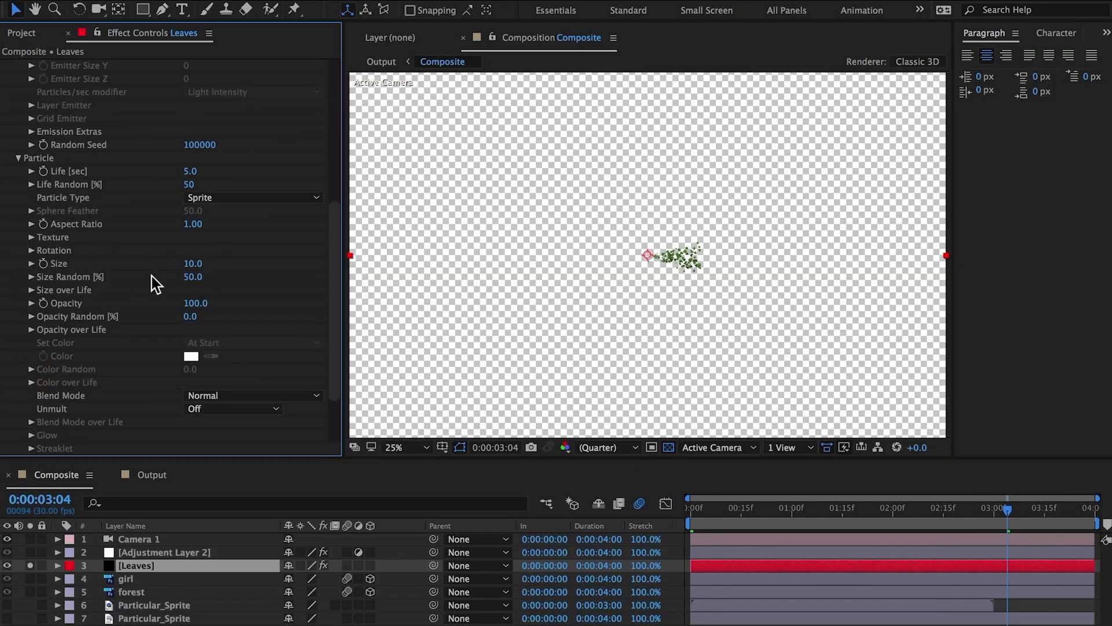
left_click_drag(194, 263, 223, 261)
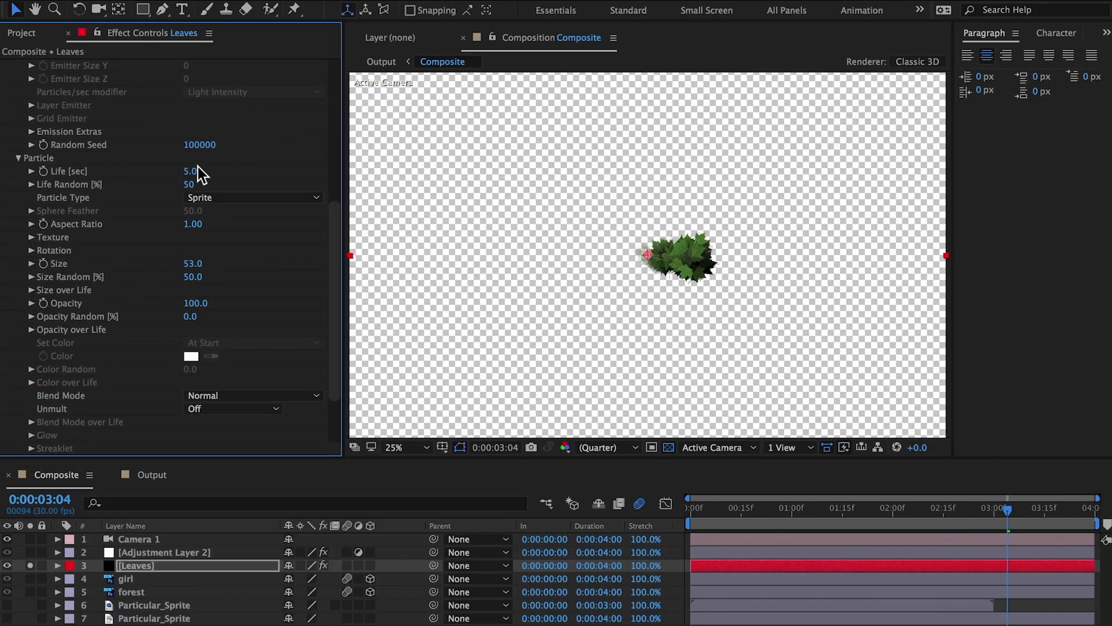
left_click_drag(197, 172, 294, 174)
- Make the Leaves emitter a Box sized 4500 in X, 1800 in Y and 2000 in Z
scroll(235, 149, "up", 5)
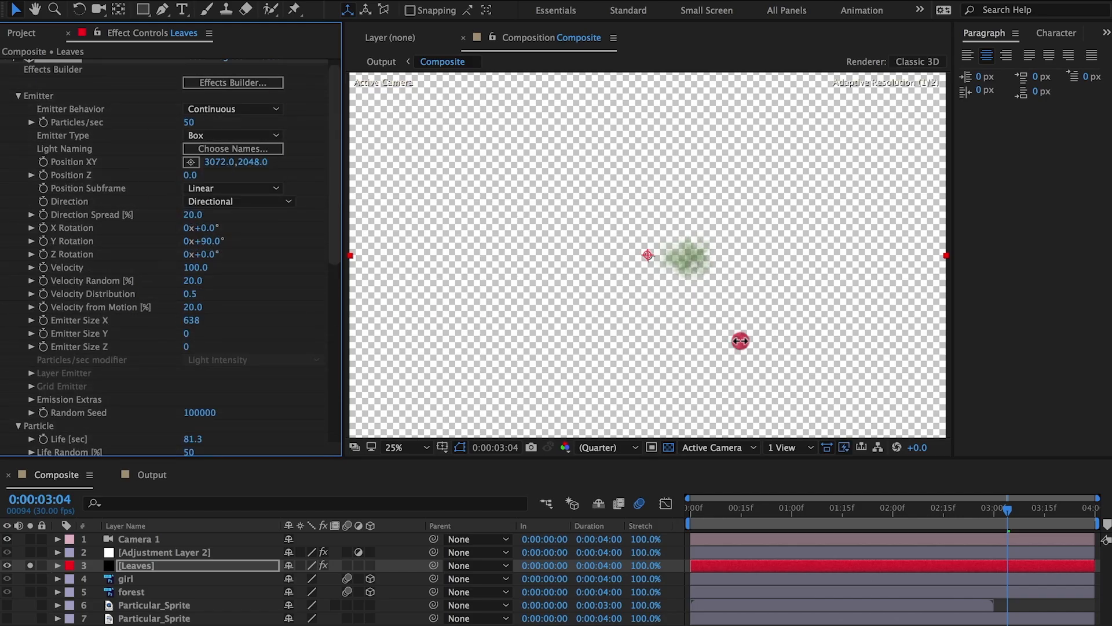
type("1800")
key("Tab")
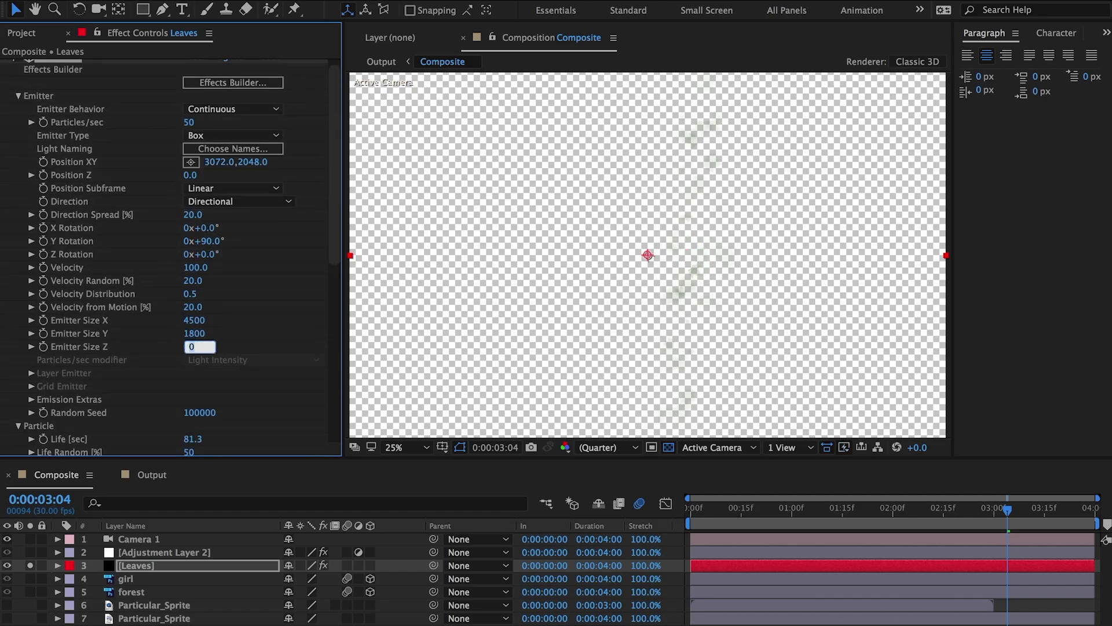
type("2000")
key("Return")
- Reduce the Leaves particle Life to 12 seconds
scroll(309, 370, "down", 3)
scroll(308, 370, "down", 2)
left_click_drag(193, 299, 144, 390)
- Set the Leaves emitter to 10 particles per second with a Velocity of 20
left_click_drag(333, 263, 336, 175)
left_click(189, 131)
type("10")
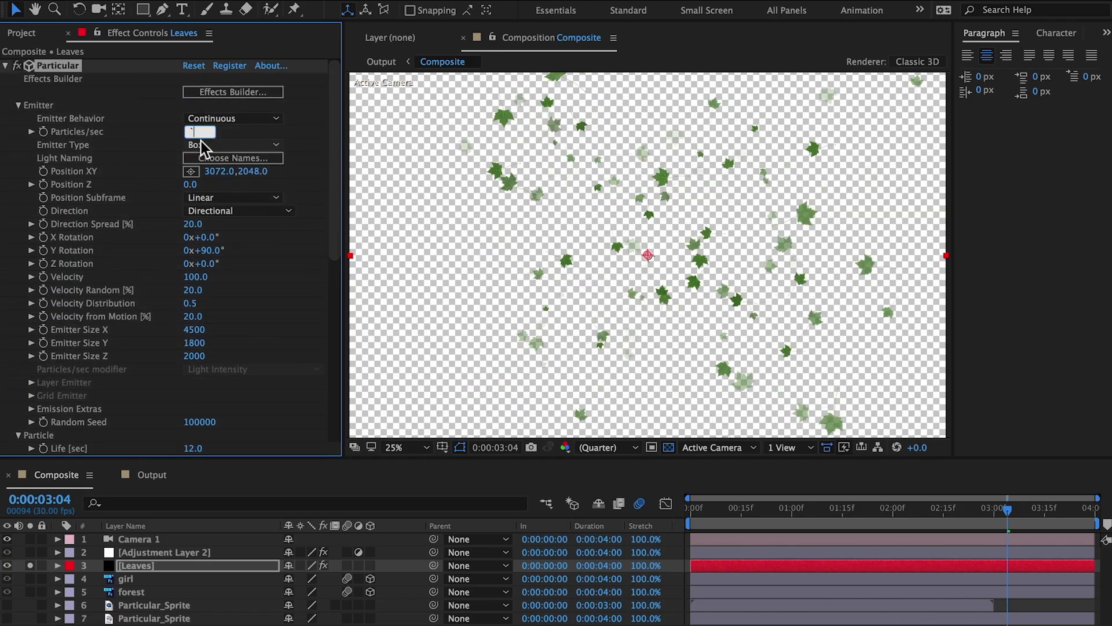
key("Return")
type("2.0")
key("Return")
- Set the Leaves particle type to Textured Polygon Colorize and Set Color to Over Life
left_click_drag(335, 255, 335, 391)
left_click(253, 203)
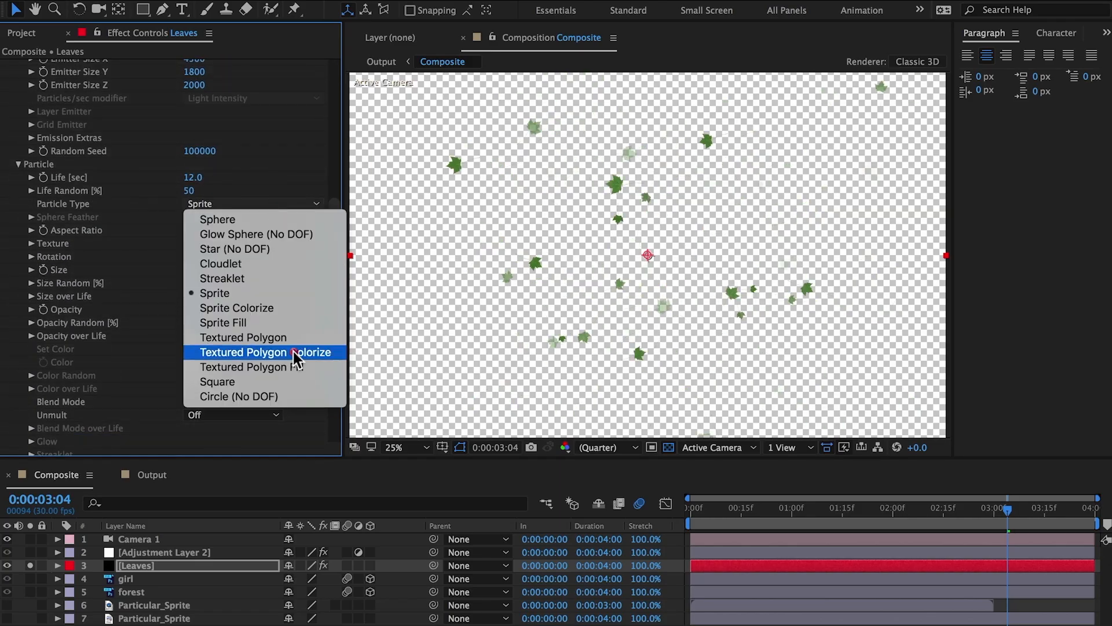
left_click(293, 351)
left_click_drag(336, 329, 336, 357)
left_click(31, 278)
left_click(32, 279)
left_click(239, 292)
left_click(227, 321)
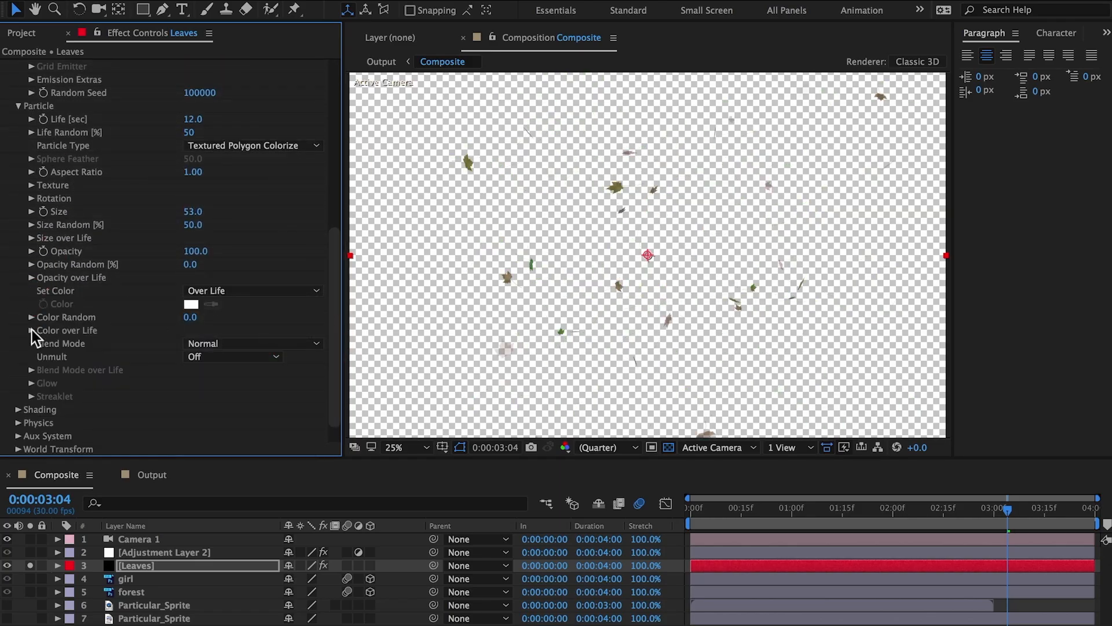
- Apply a two-color ramp preset to Color over Life and turn off solo for the Leaves layer
left_click(32, 330)
left_click(267, 349)
left_click(255, 444)
left_click(31, 566)
- Set the start and end colors of the Color over Life ramp to dark tones sampled from the forest image
double_click(61, 361)
left_click(786, 388)
left_click(649, 226)
left_click(812, 313)
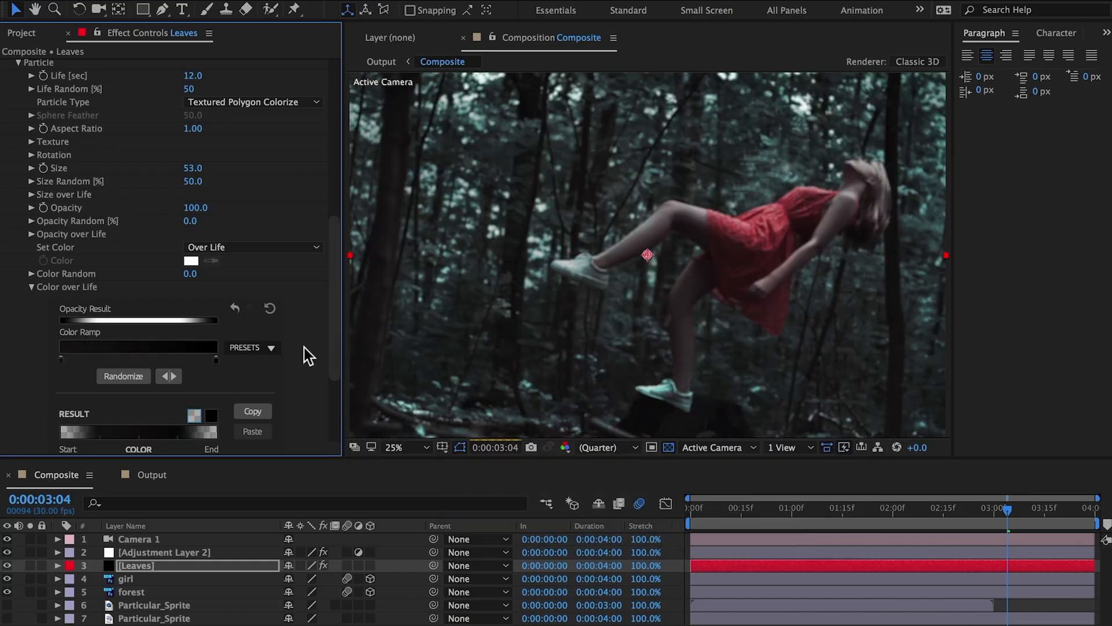
double_click(216, 361)
left_click(786, 389)
left_click(793, 160)
left_click(827, 314)
left_click(32, 287)
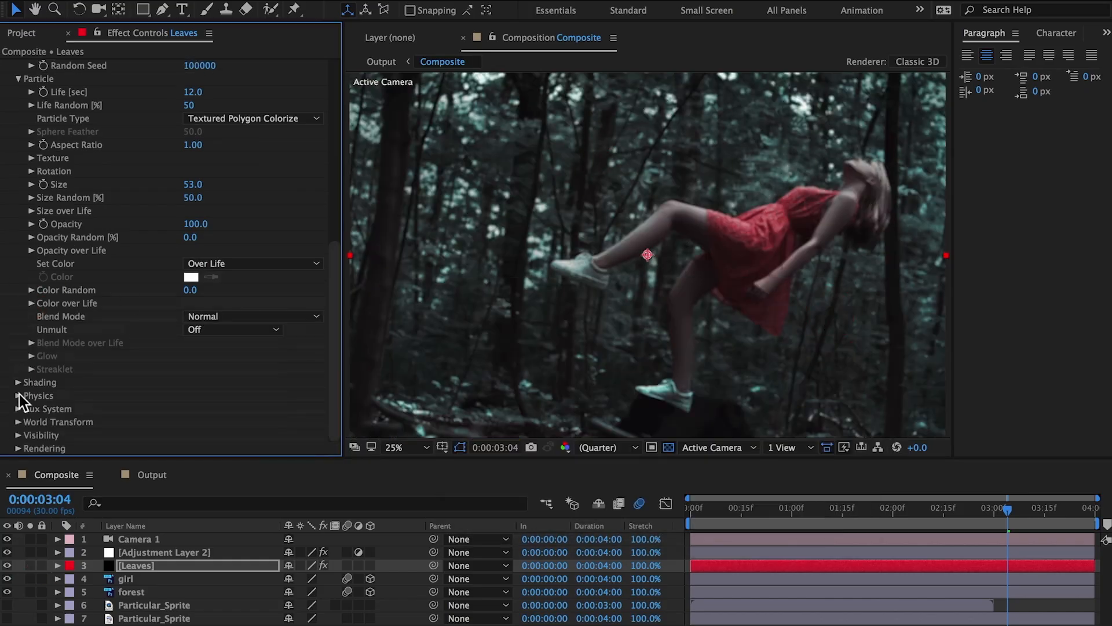
- In the Leaves Air physics, set Wind X to 97 and Wind Y to 294, and lower Wind Z
left_click(19, 394)
scroll(174, 405, "down", 2)
left_click(31, 388)
scroll(174, 384, "down", 3)
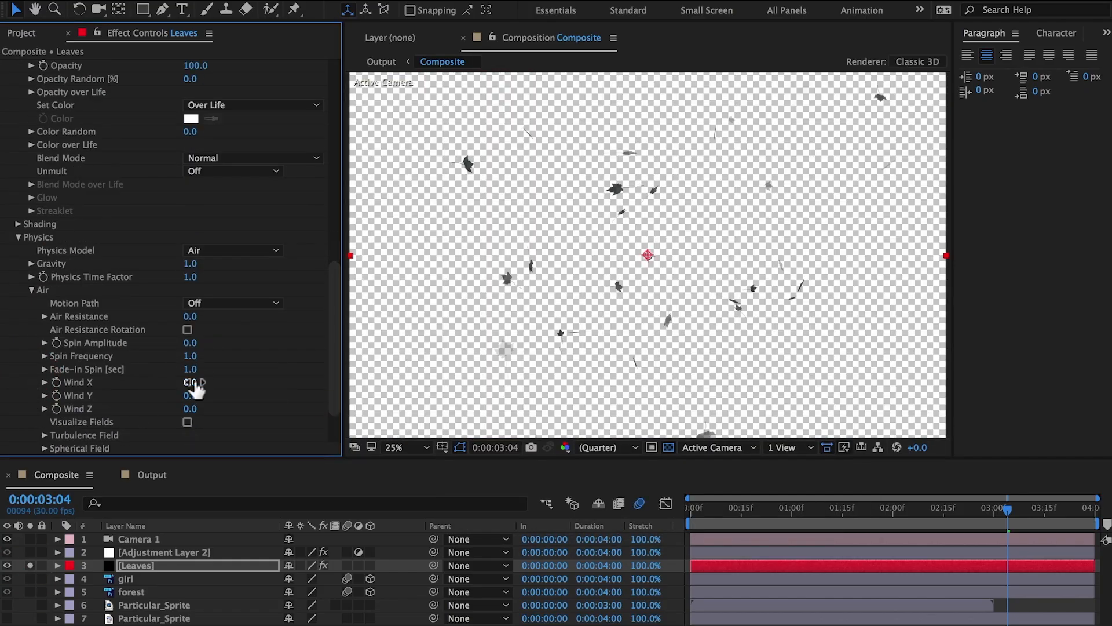
left_click_drag(193, 383, 398, 347)
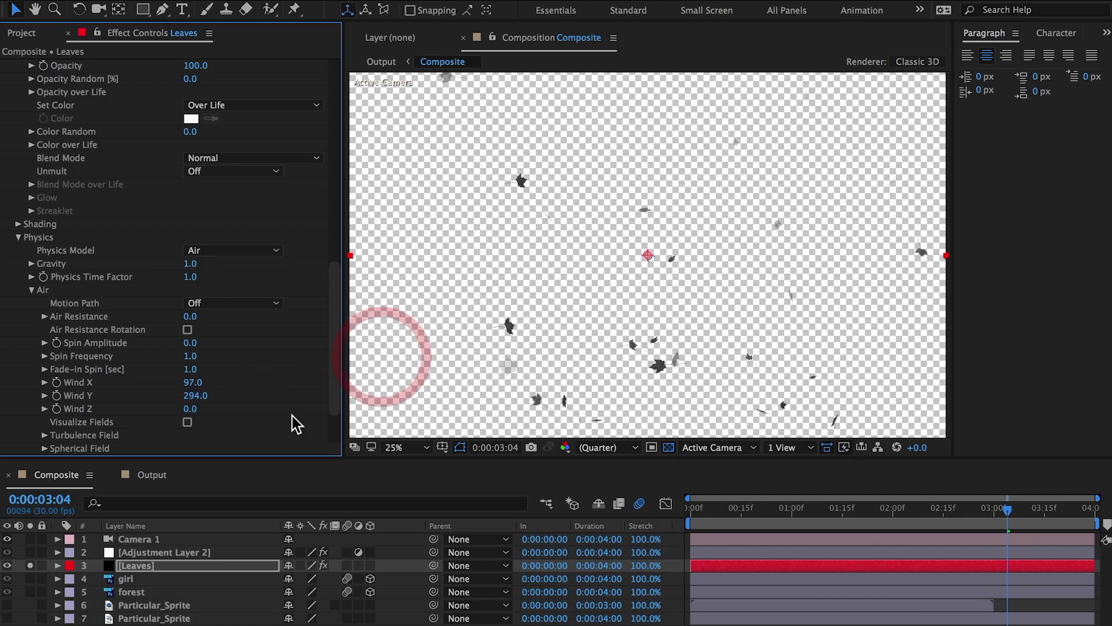
left_click_drag(192, 409, 119, 418)
- Adjust the Turbulence Field in the Leaves Air physics
left_click(44, 434)
scroll(45, 435, "down", 5)
left_click_drag(191, 331, 169, 333)
- Set the Particular rendering Motion Blur to Comp Settings and enable motion blur on the Leaves layer
left_click_drag(334, 387, 347, 410)
left_click(18, 449)
scroll(34, 443, "down", 3)
left_click(222, 395)
left_click(221, 395)
left_click(32, 448)
left_click(210, 357)
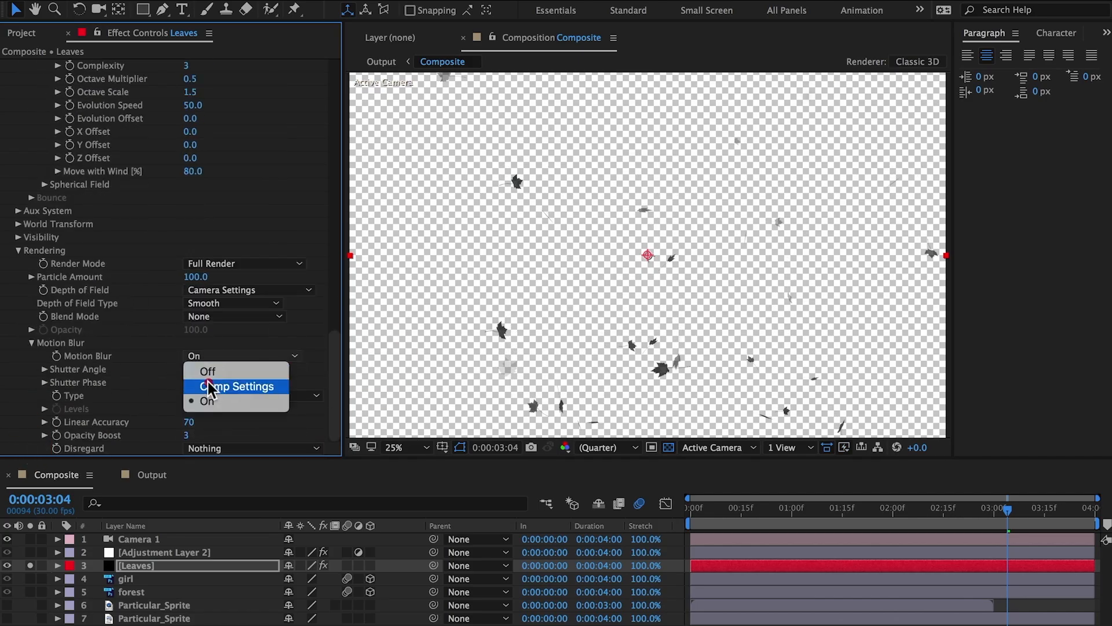
left_click(211, 387)
left_click(346, 566)
left_click(185, 564)
- Scrub through the falling leaves and set the emitter's Pre Run to 100, checking the frames around 0:00:00:16
left_click_drag(334, 386, 334, 333)
left_click_drag(950, 510, 859, 513)
left_click_drag(335, 353, 342, 203)
left_click(762, 509)
left_click(31, 253)
left_click_drag(188, 267, 316, 262)
mouse_move(743, 508)
left_mouse_down()
mouse_move(724, 513)
mouse_move(745, 511)
left_mouse_up()
left_click_drag(334, 156, 335, 104)
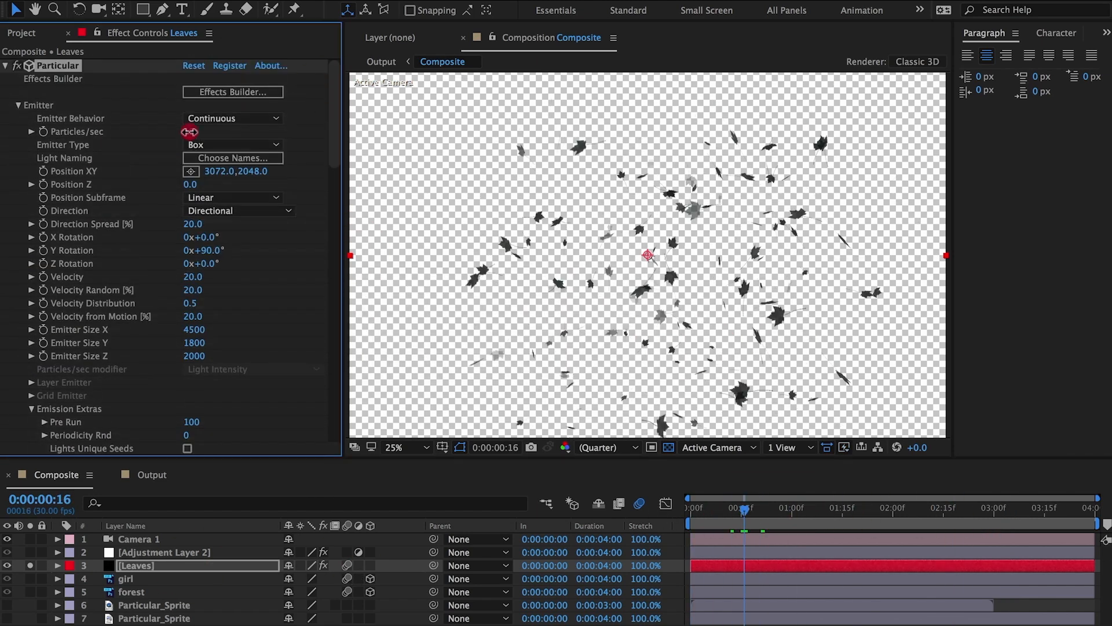
- Set the Leaves emitter's Particles/sec to 1 and raise its Position Y to -51, checking the leaves from the first frame
left_click_drag(189, 132, 185, 133)
left_click(187, 133)
type("1")
key("Return")
left_click_drag(800, 510, 582, 510)
mouse_move(254, 172)
left_mouse_down()
mouse_move(228, 173)
mouse_move(247, 172)
left_mouse_up()
left_click(246, 172)
type("0")
key("Return")
left_click_drag(708, 511, 635, 519)
- Set the Leaves emitter's Velocity from Motion to 55% and scrub back through the falling leaves
left_click_drag(334, 140, 327, 237)
left_click_drag(192, 118, 301, 118)
left_click_drag(651, 135, 721, 135)
left_click_drag(754, 511, 636, 534)
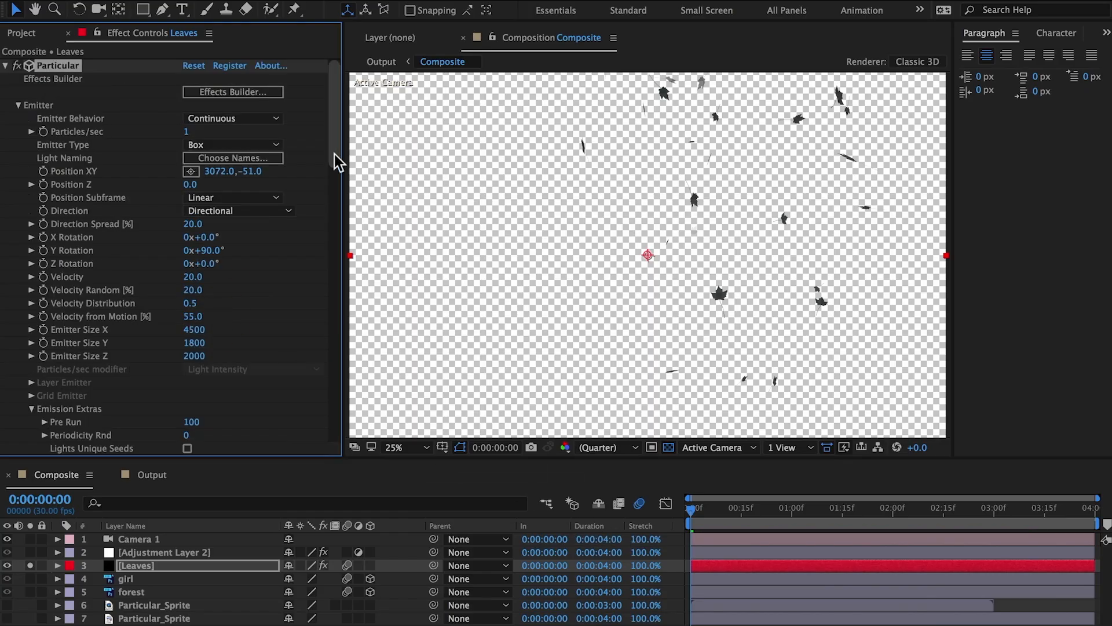
- Set the leaf particles' Rotation Speed X, Y and Z to 0.6 and preview the tumbling leaves
left_click_drag(336, 162, 336, 246)
type(".")
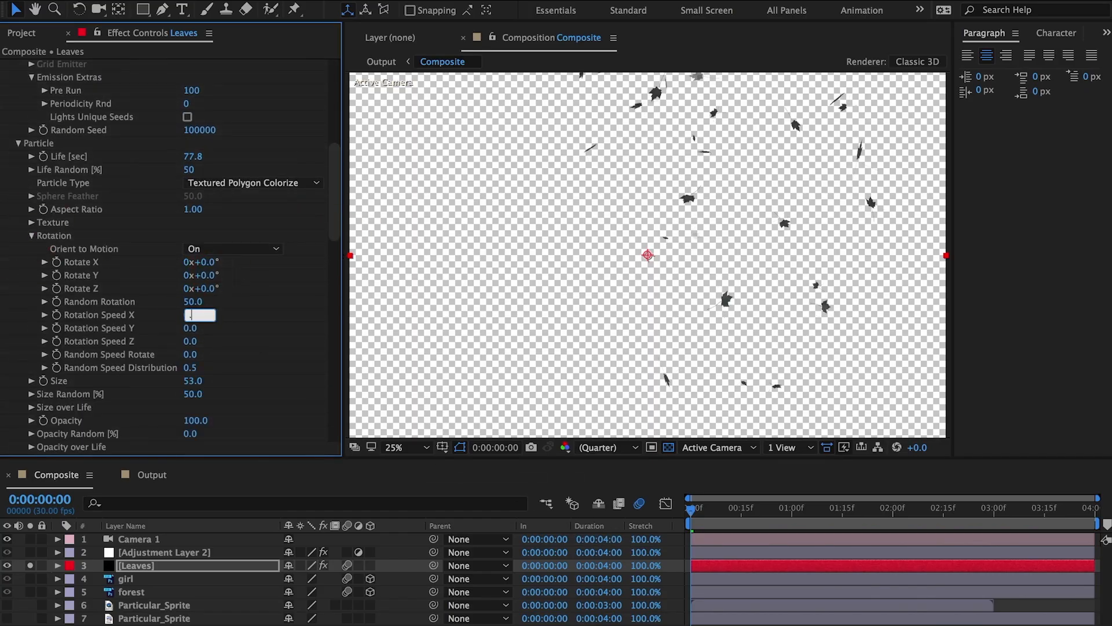
type("6")
key("Tab")
type(".6")
key("Tab")
type(".6")
key("Return")
left_click_drag(706, 510, 662, 527)
key("space")
scroll(186, 137, "up", 10)
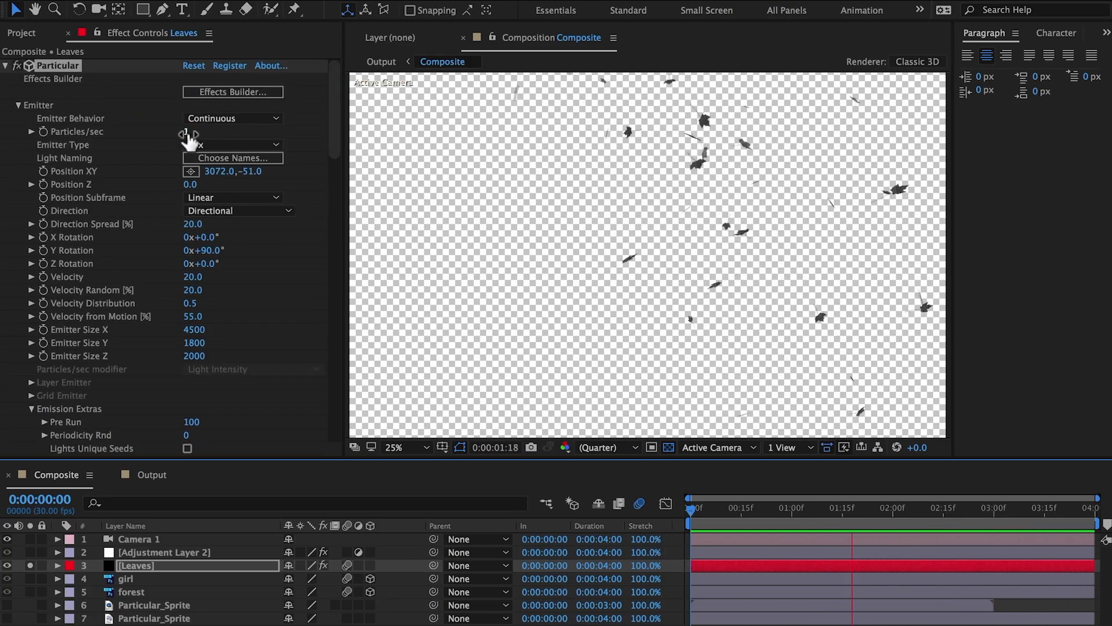
key("space")
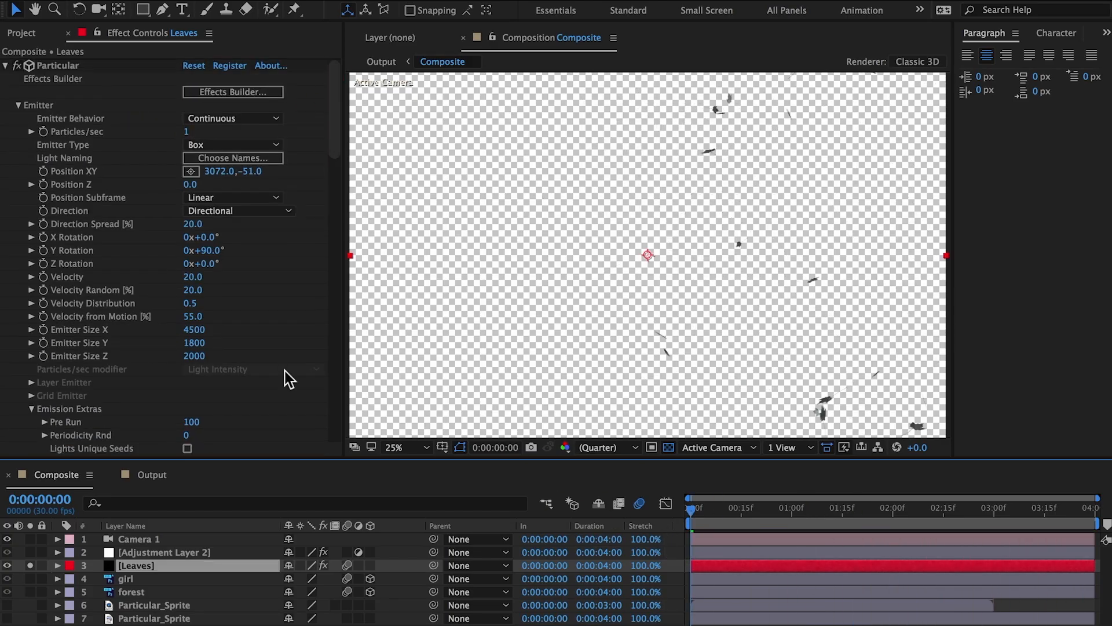
- Raise the leaf particles' Random Speed Rotate slightly and preview the varied rotation
scroll(290, 359, "down", 10)
scroll(95, 349, "up", 3)
left_click(195, 223)
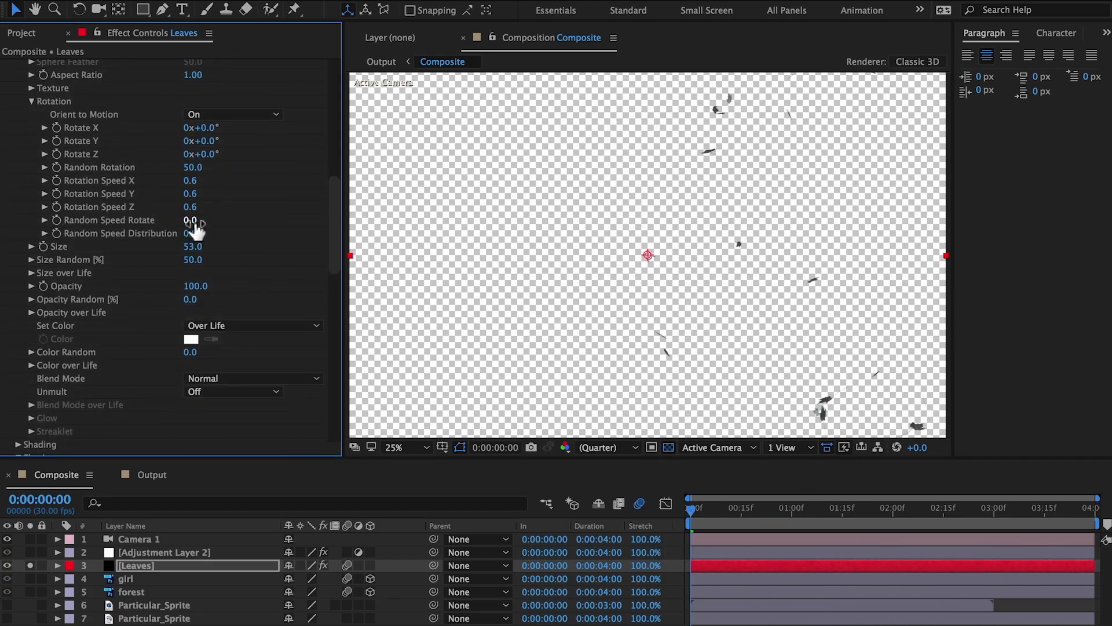
left_click_drag(195, 224, 201, 224)
key("space")
- Check the Leaves motion blur at 0:00:02:02, reviewing Particular's rendering options and the composition's advanced settings
left_click_drag(335, 225, 334, 384)
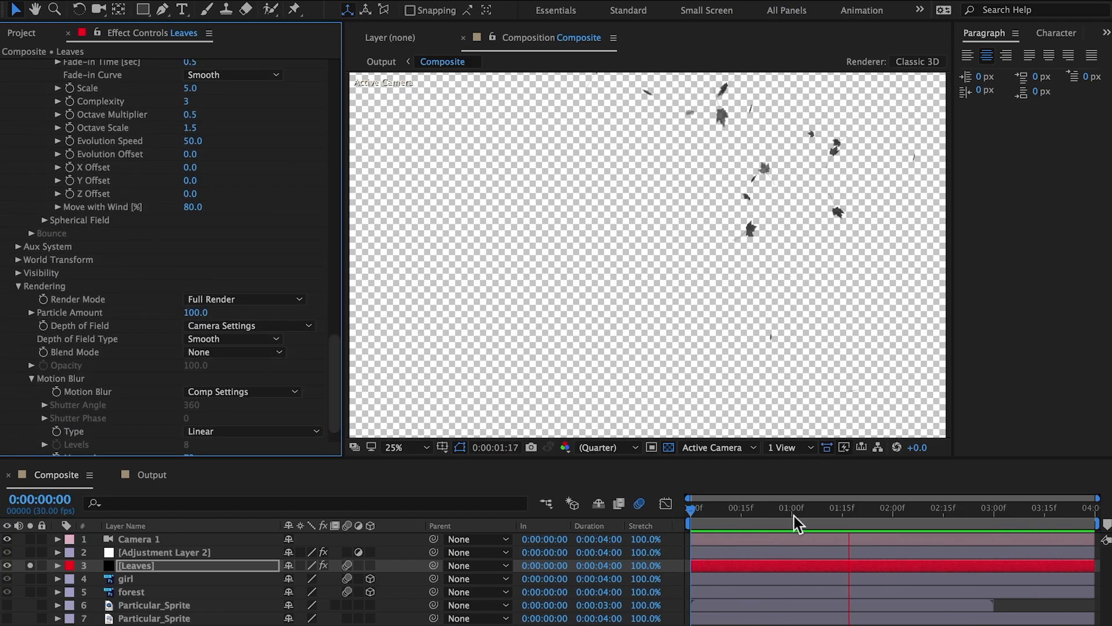
left_click(899, 509)
left_click(241, 391)
left_click(183, 570)
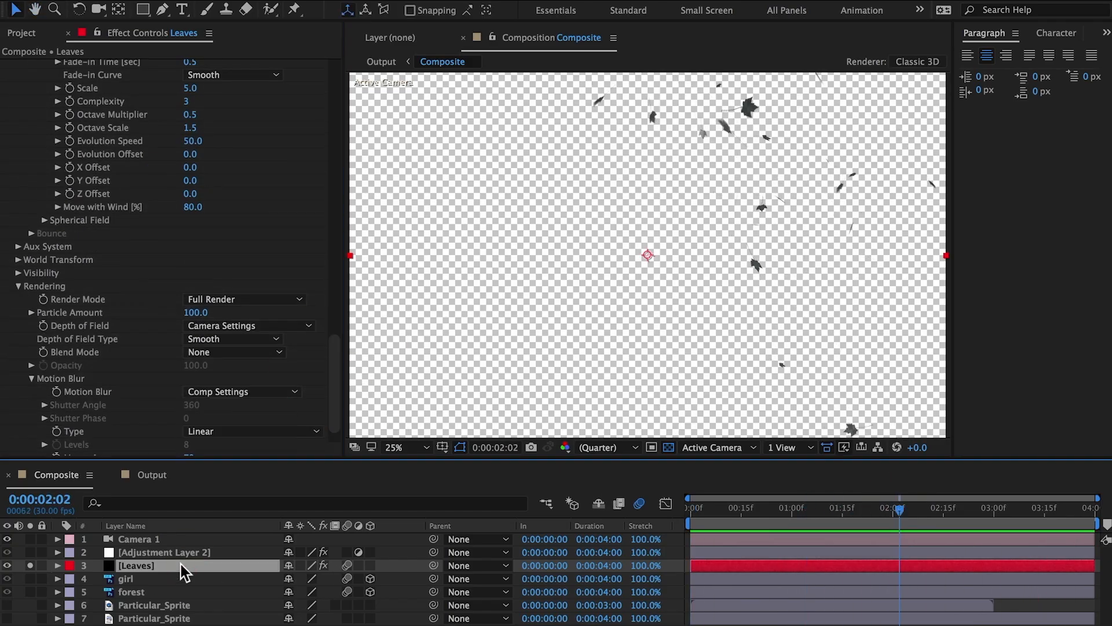
key("ctrl+k")
left_click(455, 214)
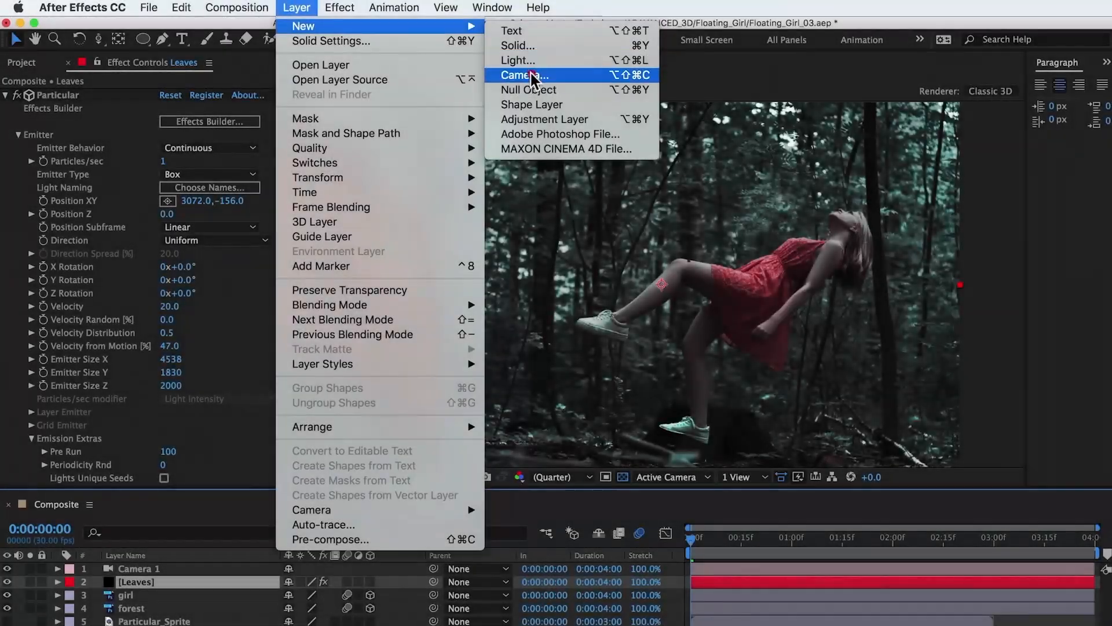
- Create an adjustment layer above the Leaves layer and apply the Camera Lens Blur effect to it
left_click(536, 117)
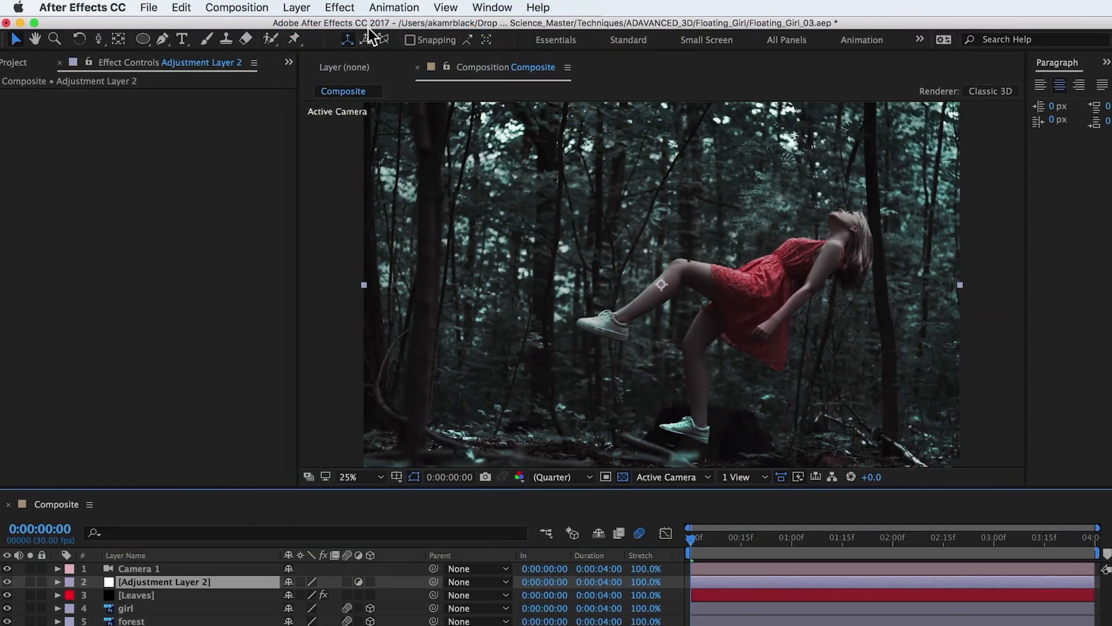
left_click(341, 8)
mouse_move(415, 109)
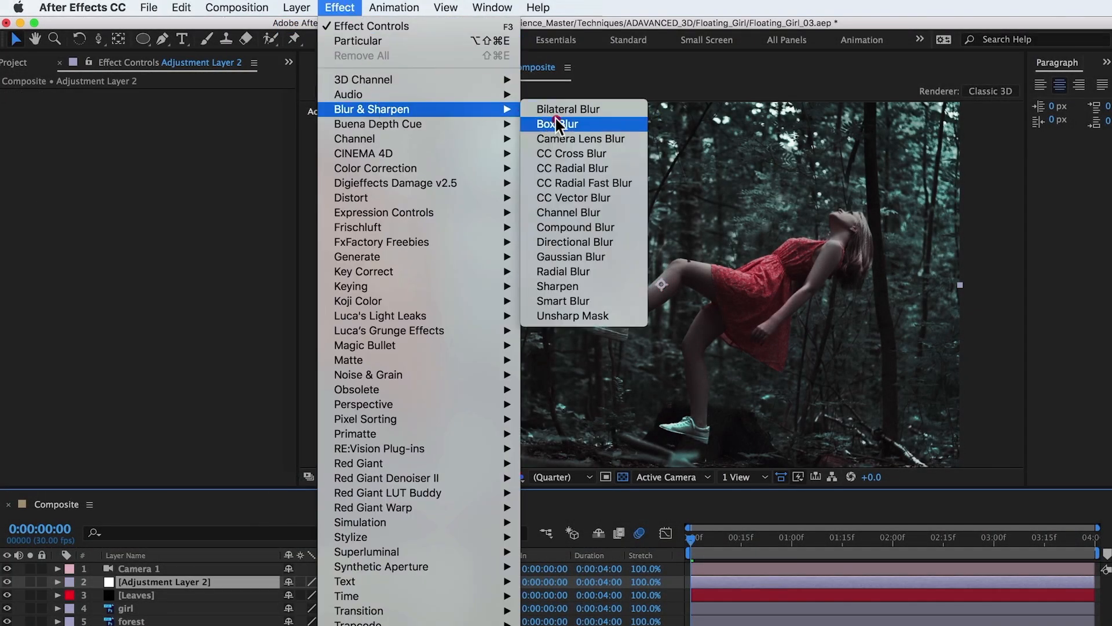
left_click(566, 136)
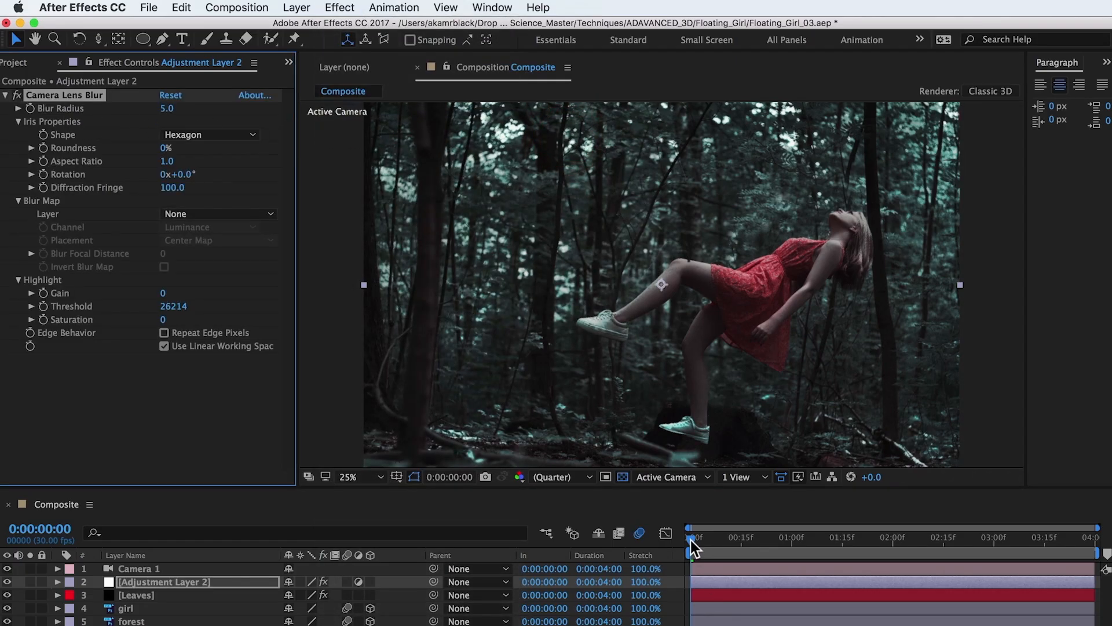
- Keyframe the lens blur's Blur Radius at 50 on 0:00:00:05 and at 5 on 0:00:03:29, then scrub to check the focus change
left_click_drag(693, 547, 707, 542)
left_click(30, 108)
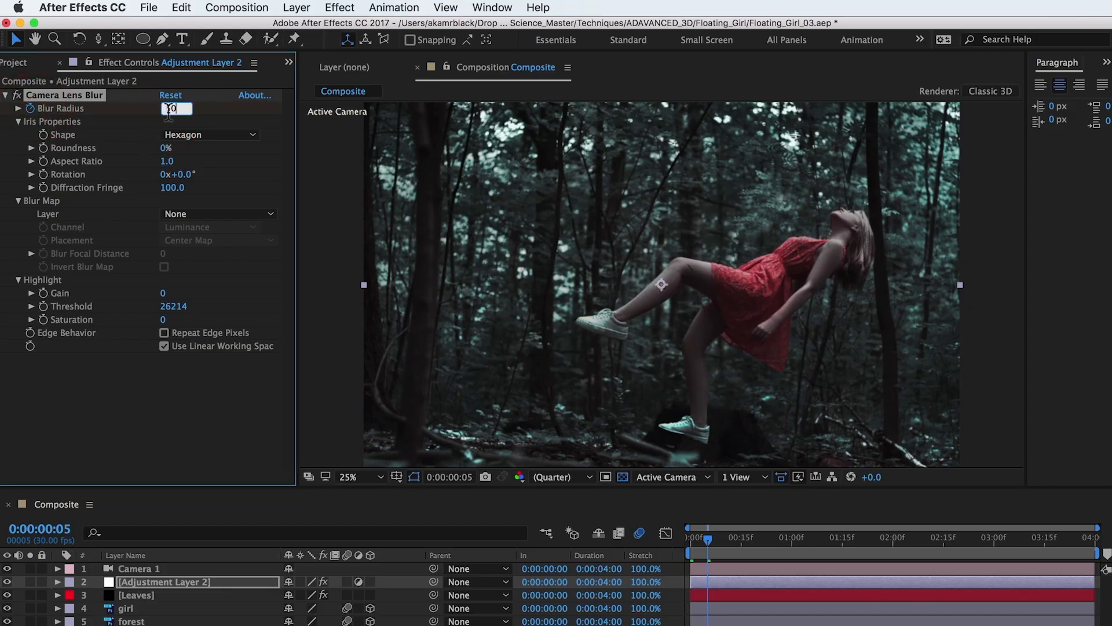
key("Return")
left_click(1092, 544)
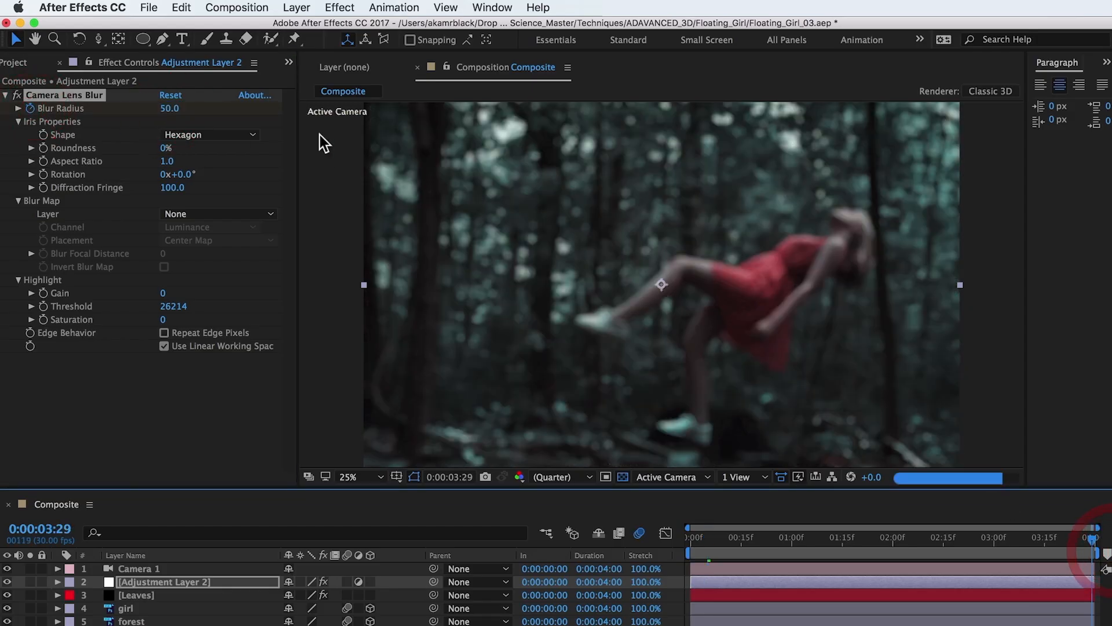
left_click(172, 108)
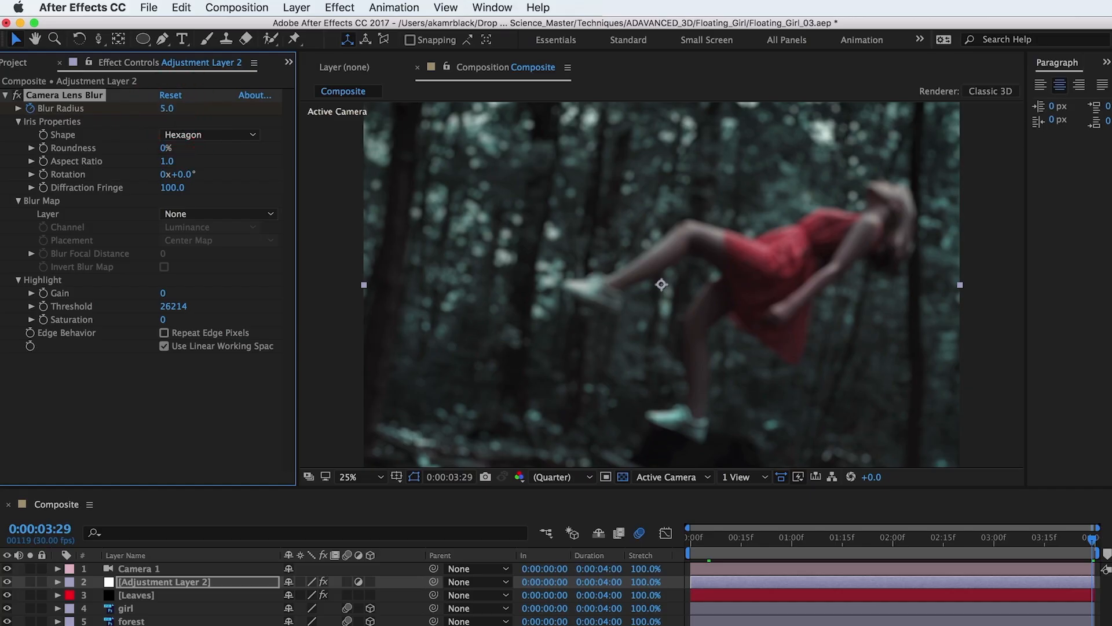
left_click(692, 541)
left_click(638, 541)
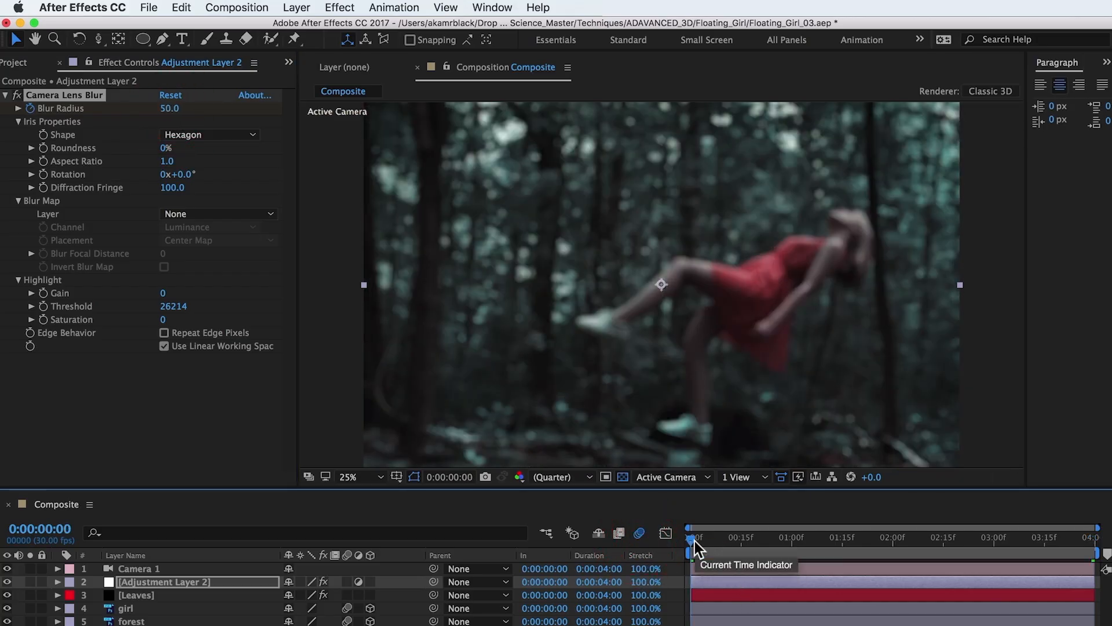
left_click_drag(694, 541, 1110, 597)
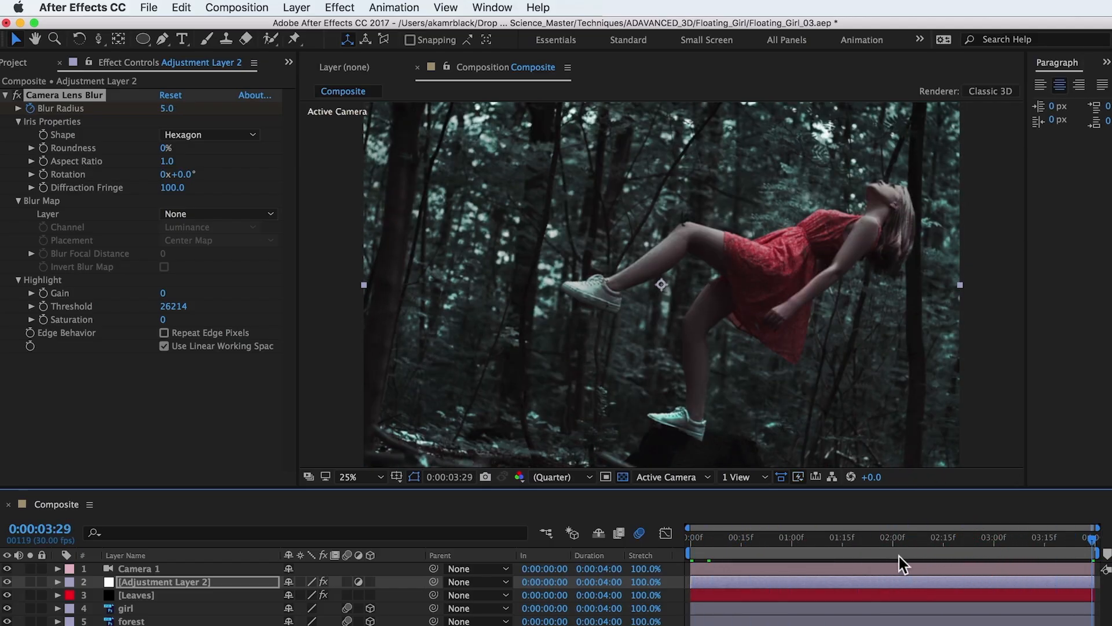
left_click_drag(899, 543, 538, 577)
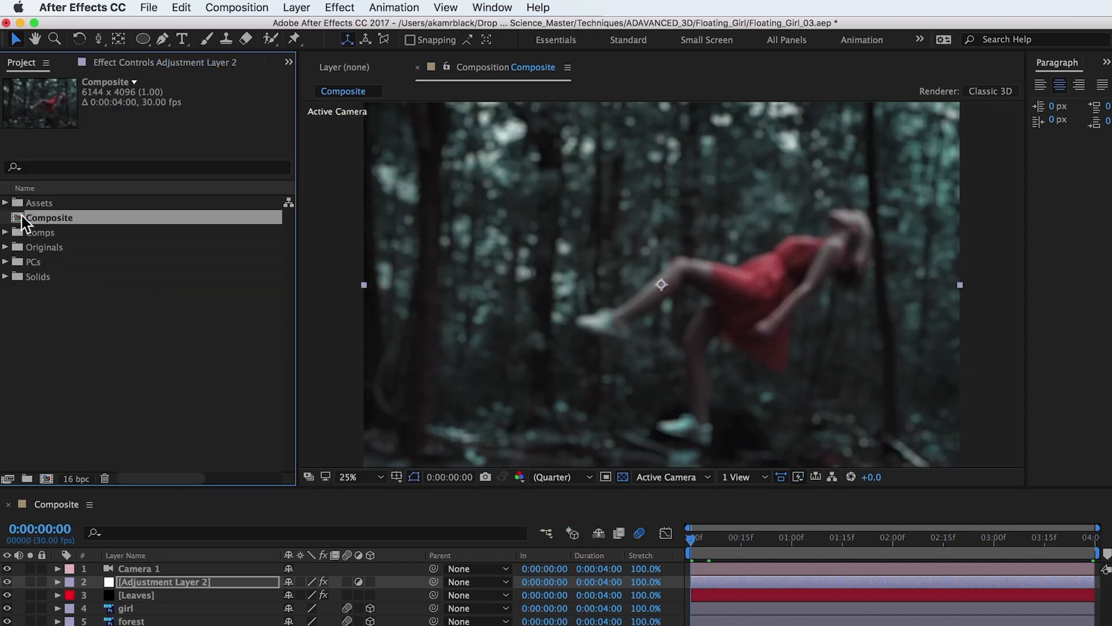
- Nest Composite in a new composition, name it Output and set its size to 1920 x 1080 px
left_click_drag(18, 221, 48, 482)
key("super+k")
type("Output")
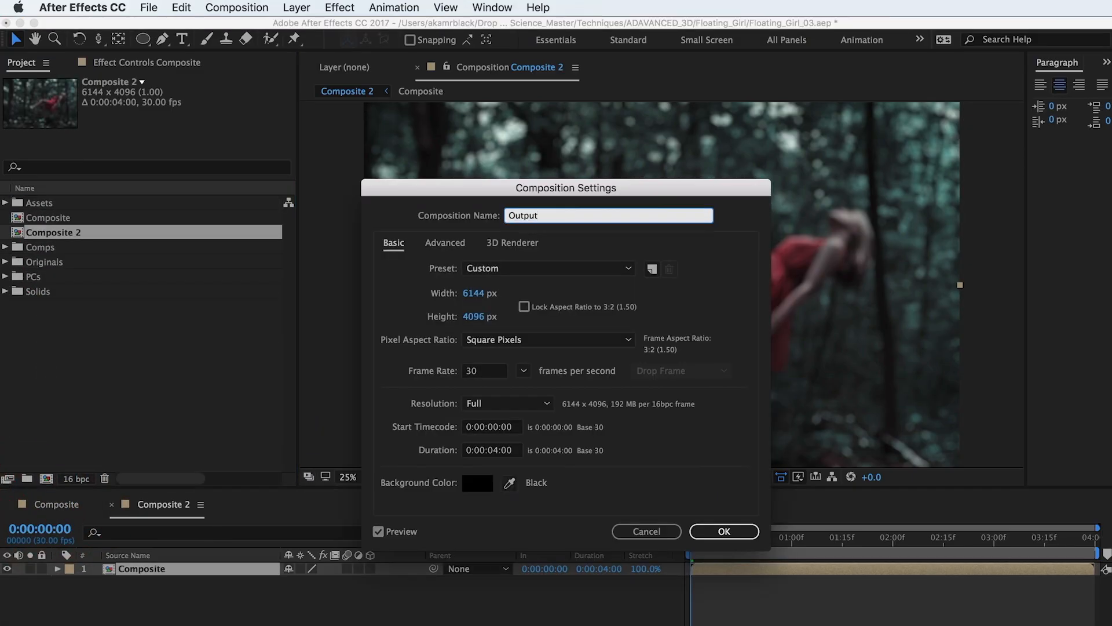
left_click(475, 293)
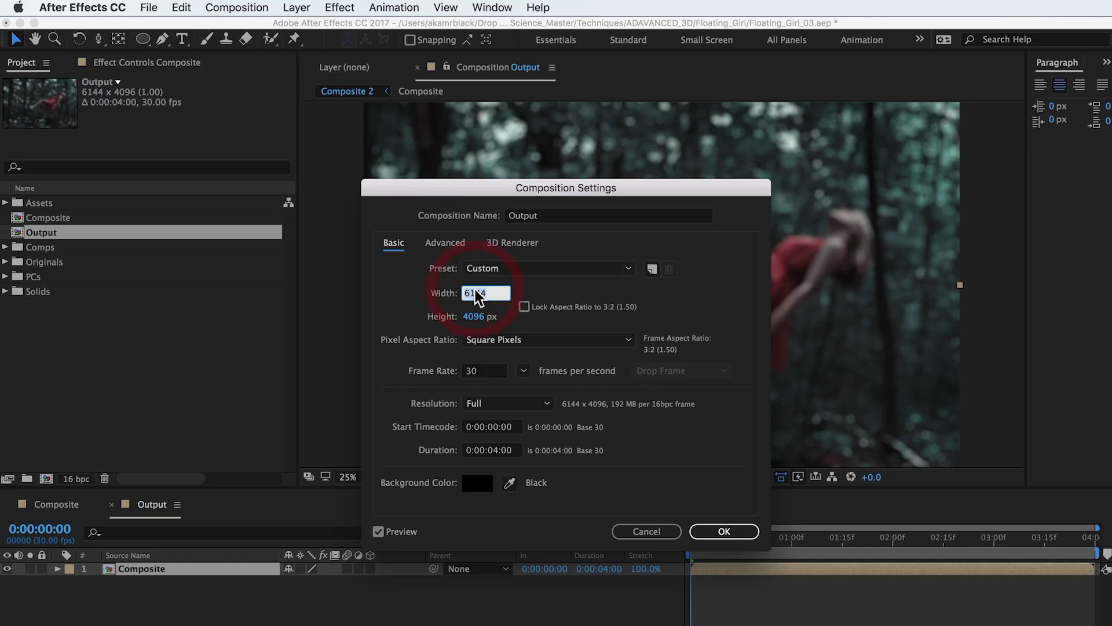
key("Tab")
type("1")
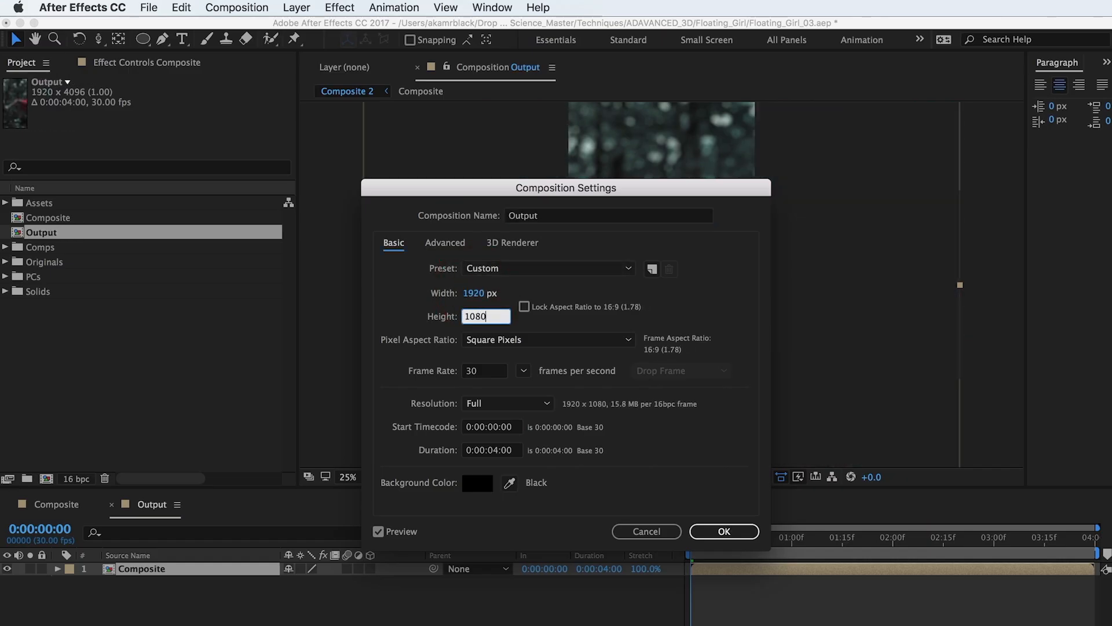
key("Return")
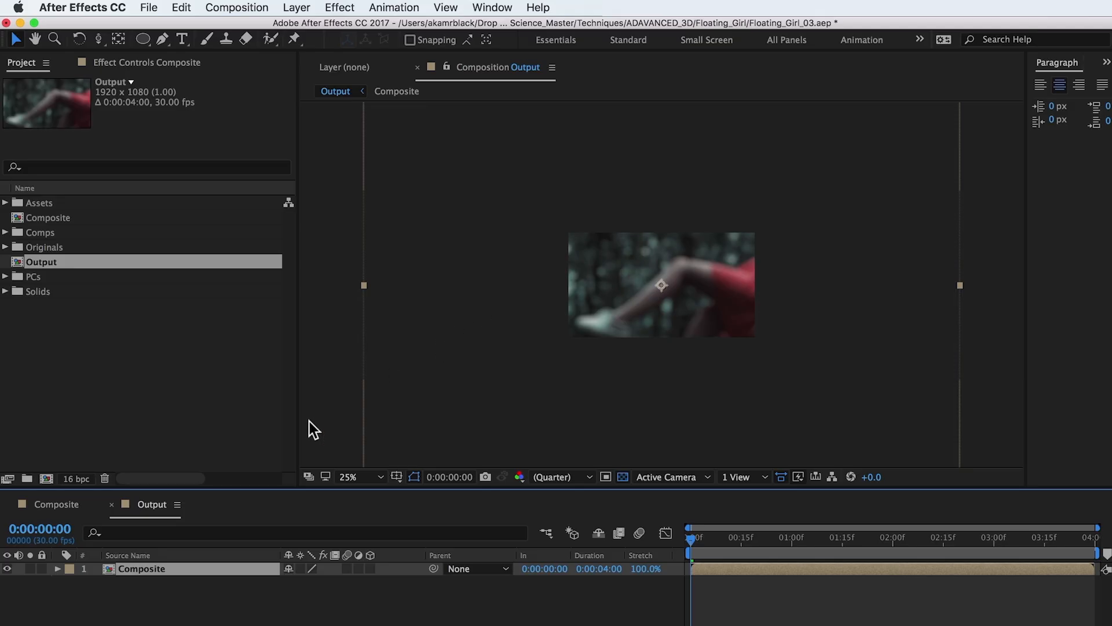
- Scale the Composite layer in Output to 37% and move it down to position 960, 636
left_click_drag(330, 588, 305, 586)
left_click_drag(635, 313, 636, 322)
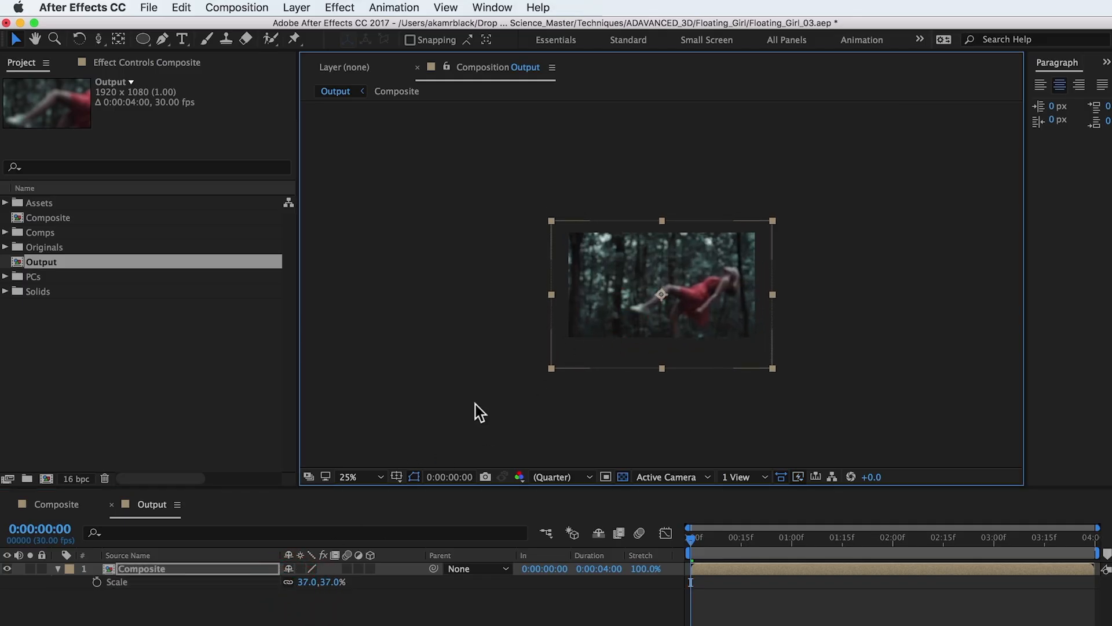
left_click(149, 504)
key("p")
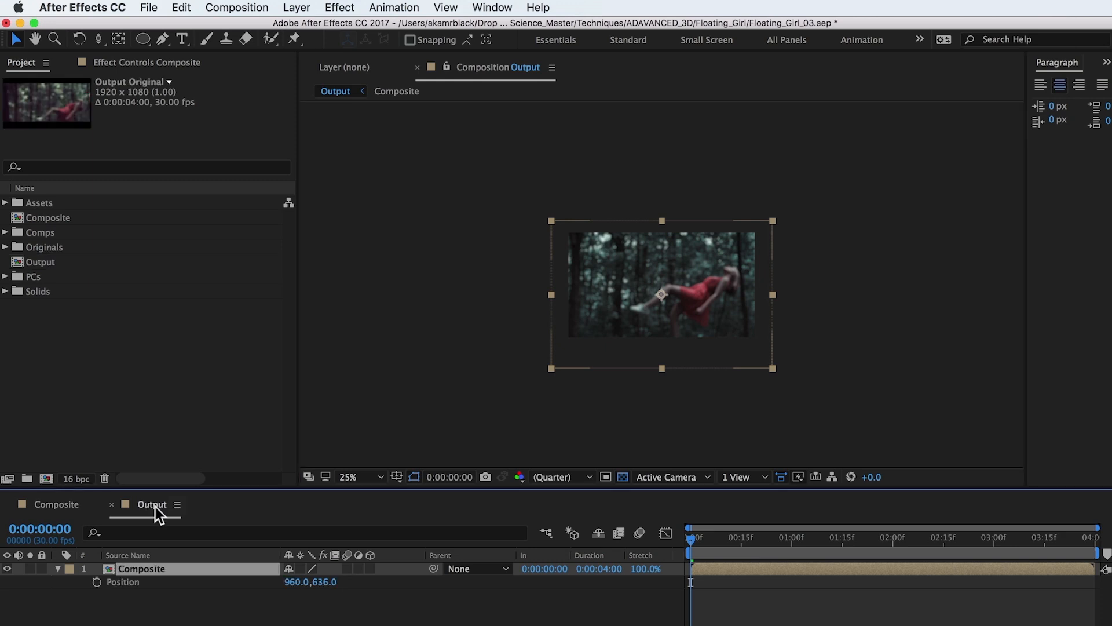
- Set the Composite layer's scale to 51% and its position to 856, 661
left_click(153, 572)
type("s")
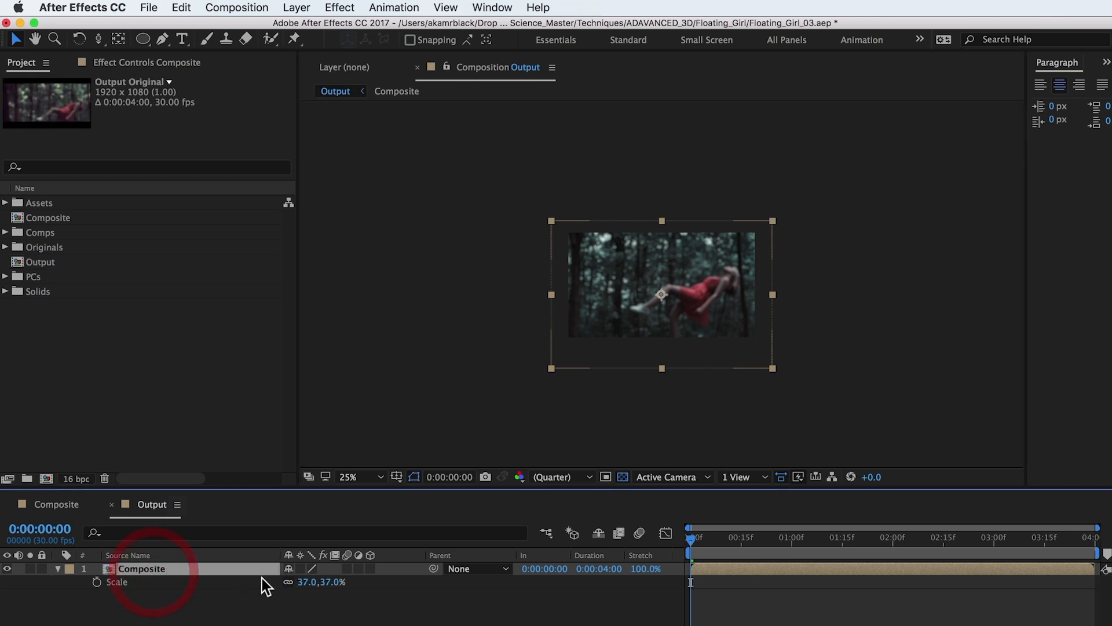
type("51")
key("Return")
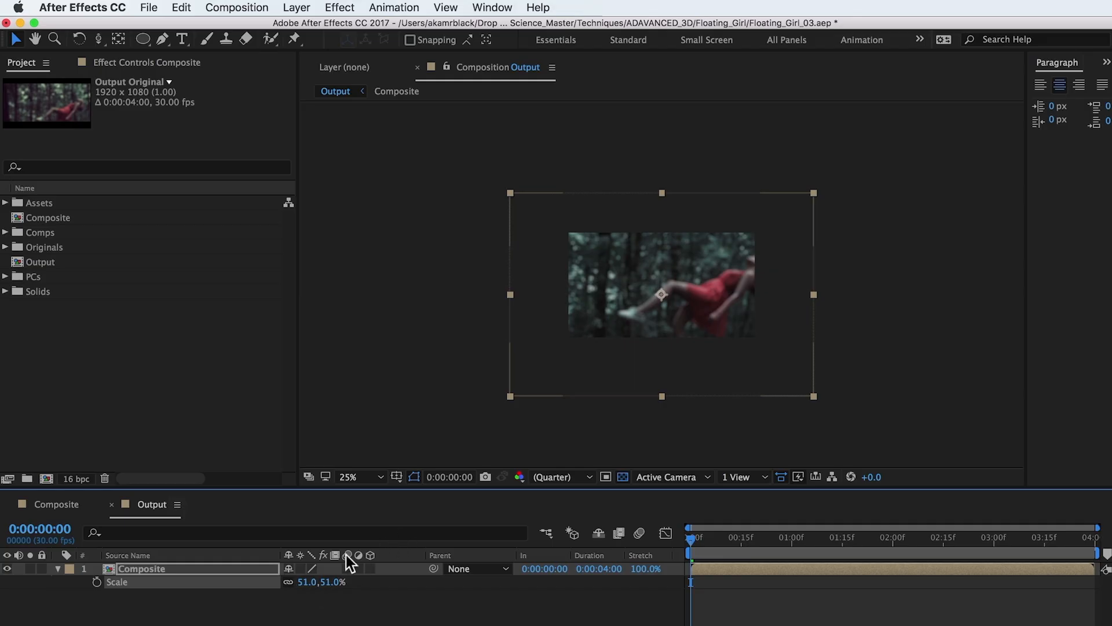
key("p")
left_click_drag(328, 583, 394, 587)
left_click_drag(637, 401, 659, 384)
- Import Letterbox_235.png, place it above the Composite layer in Output and lock it
left_click(164, 362)
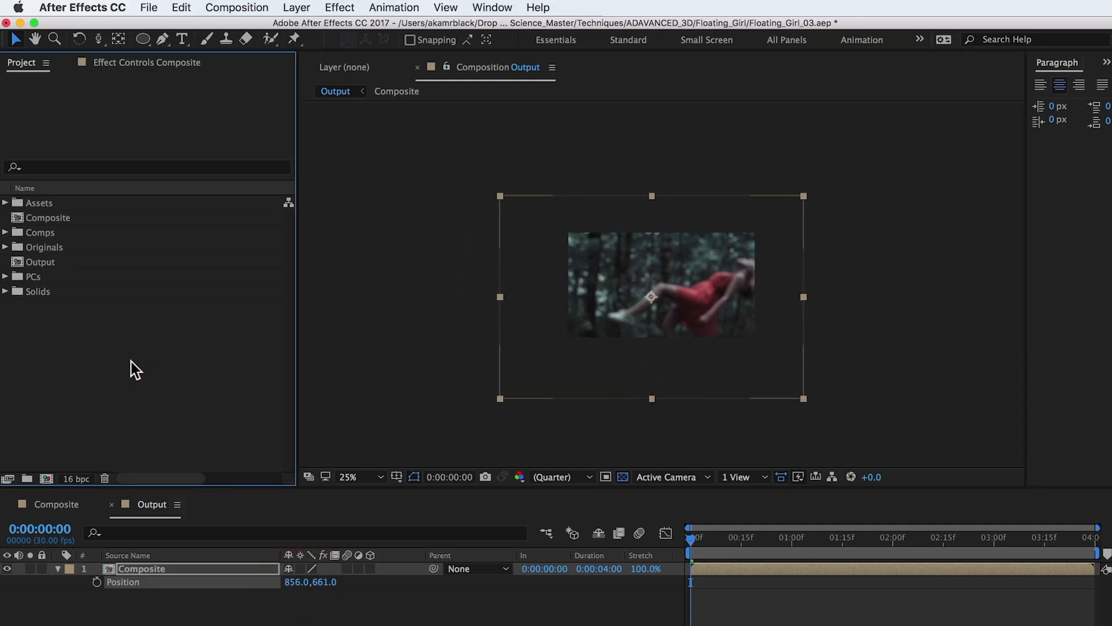
double_click(131, 361)
left_click(489, 147)
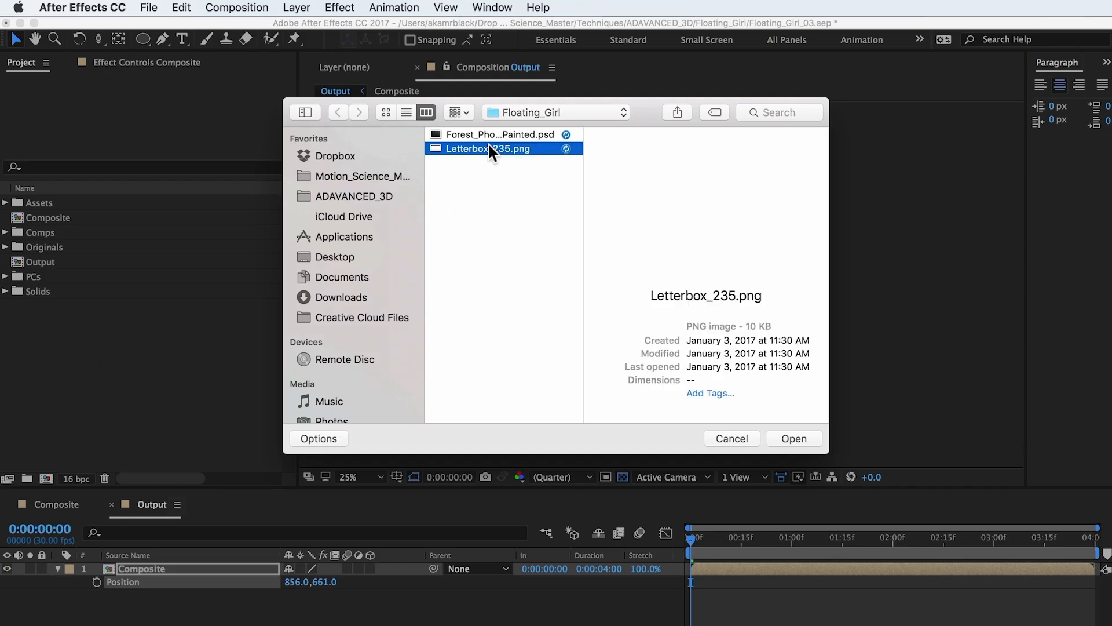
left_click(793, 438)
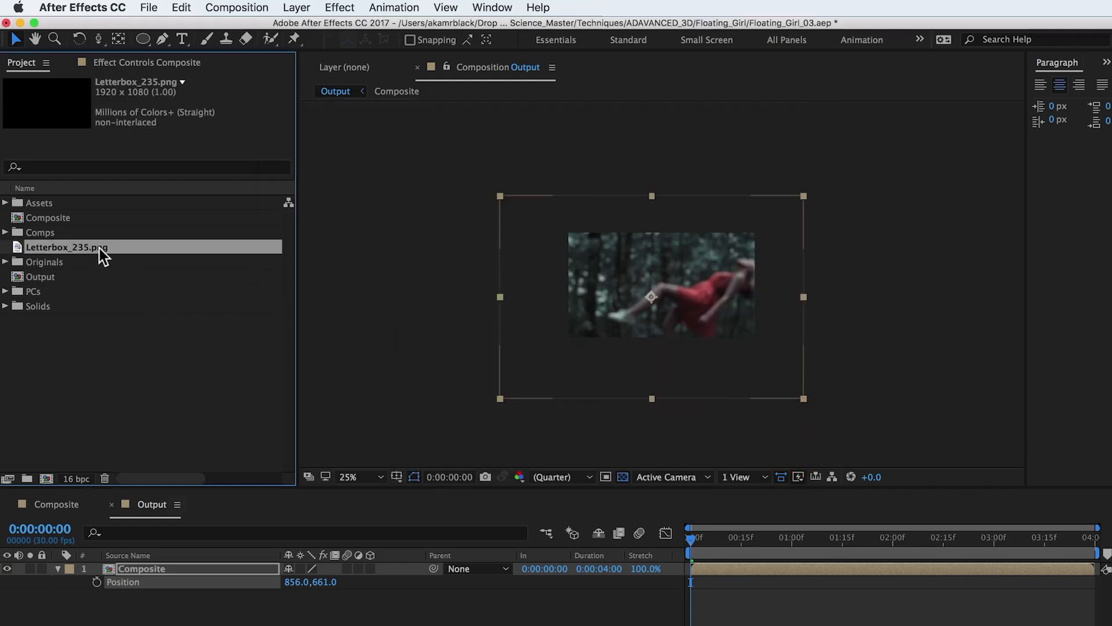
left_click_drag(99, 248, 171, 564)
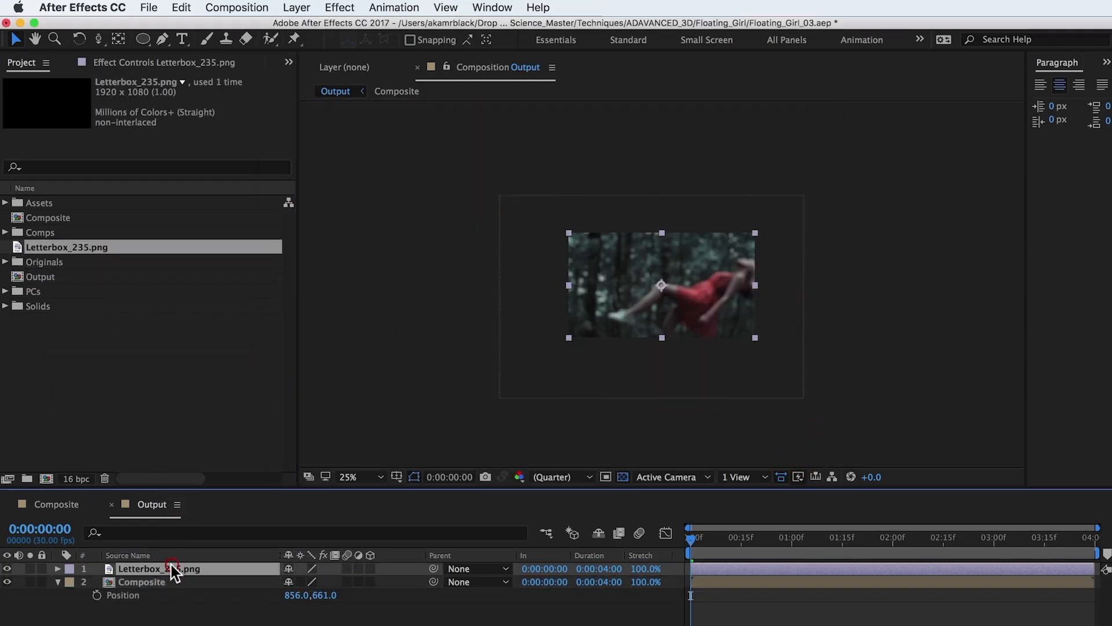
left_click(42, 568)
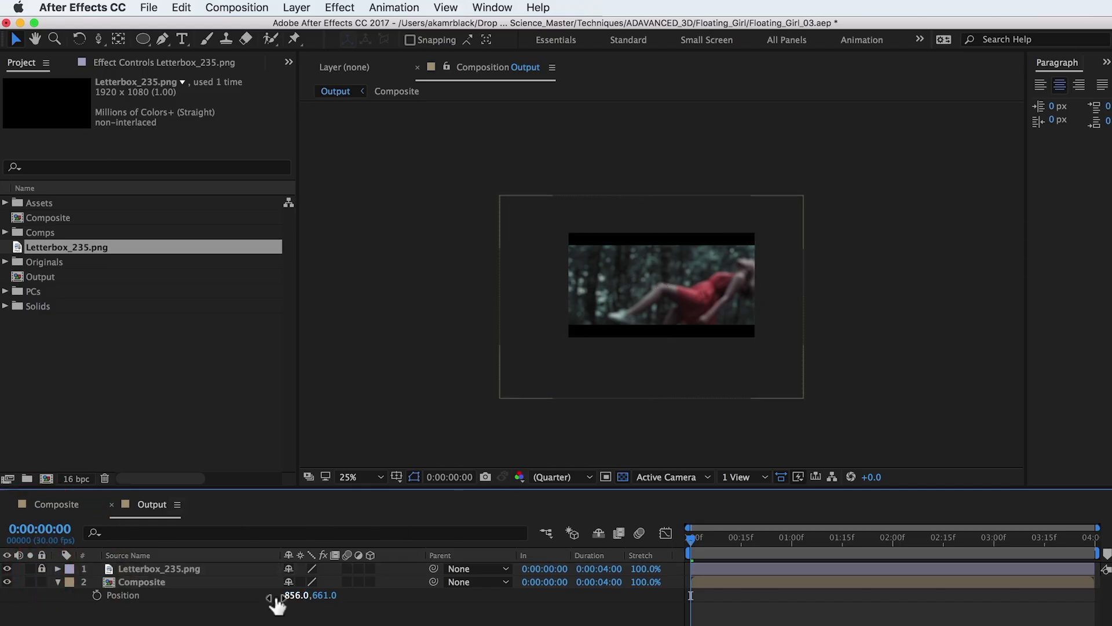
- Reduce the Composite layer's scale to 47%
left_click(184, 582)
key("s")
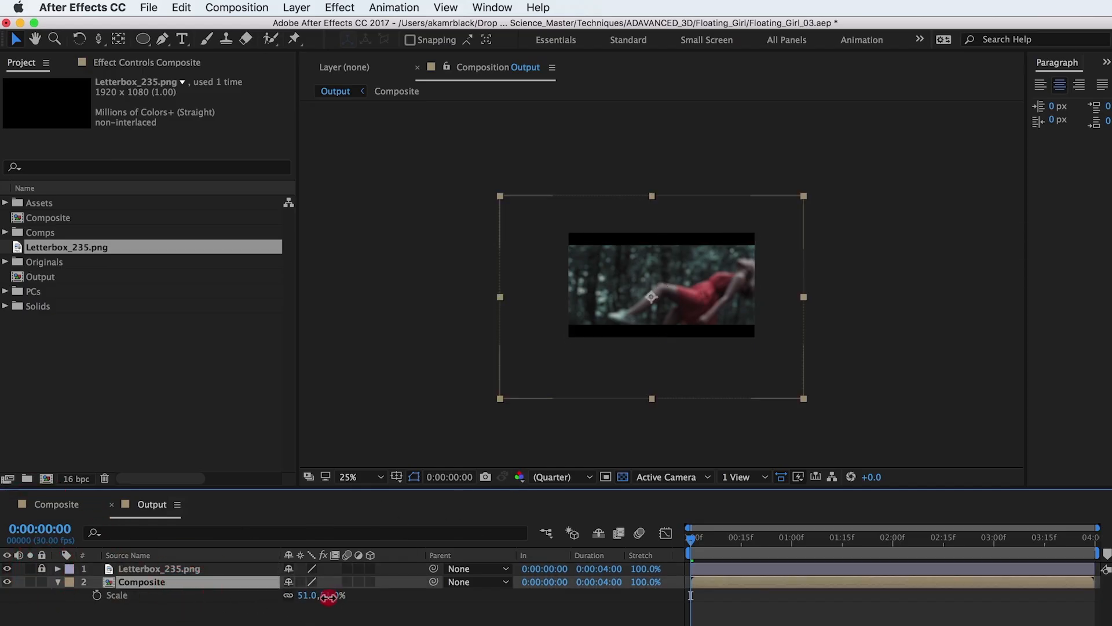
mouse_move(328, 596)
left_mouse_down()
mouse_move(316, 596)
mouse_move(327, 596)
left_mouse_up()
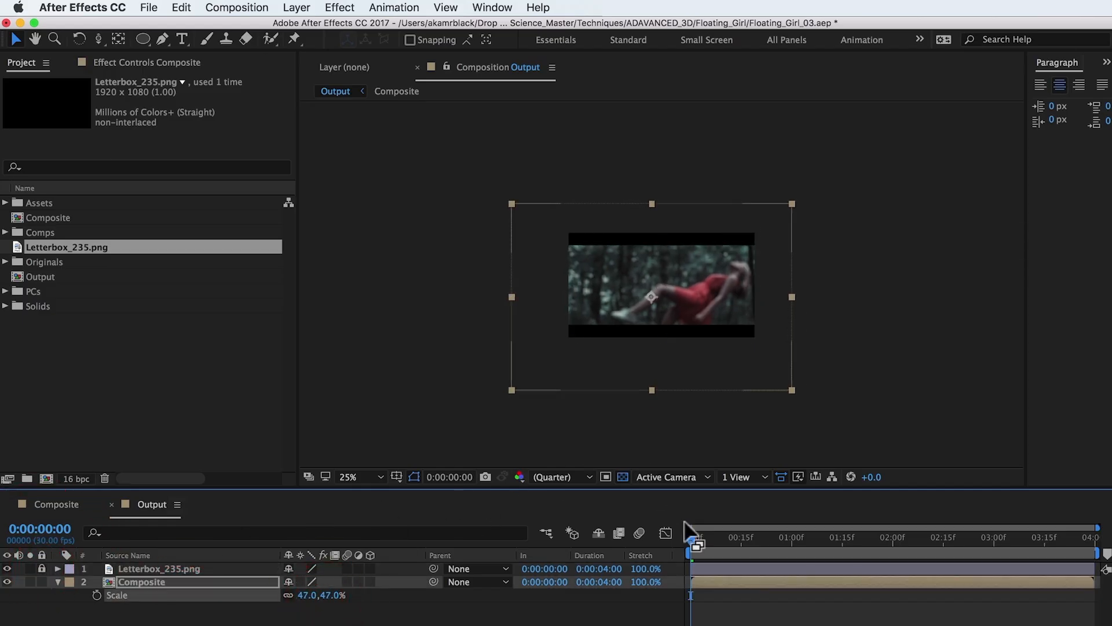
- Reposition the Composite layer to frame the girl within the letterbox, adjusting it at the last frame and again at the first
left_click_drag(695, 540, 1098, 547)
left_click(803, 602)
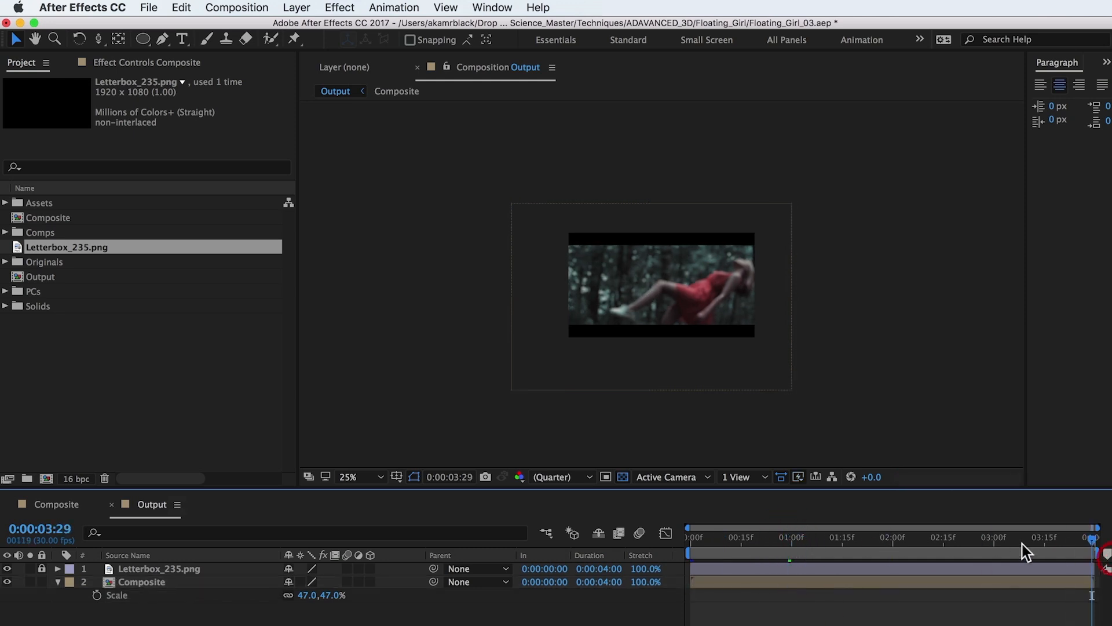
left_click(700, 375)
mouse_move(701, 379)
left_mouse_down()
mouse_move(670, 385)
mouse_move(703, 390)
left_mouse_up()
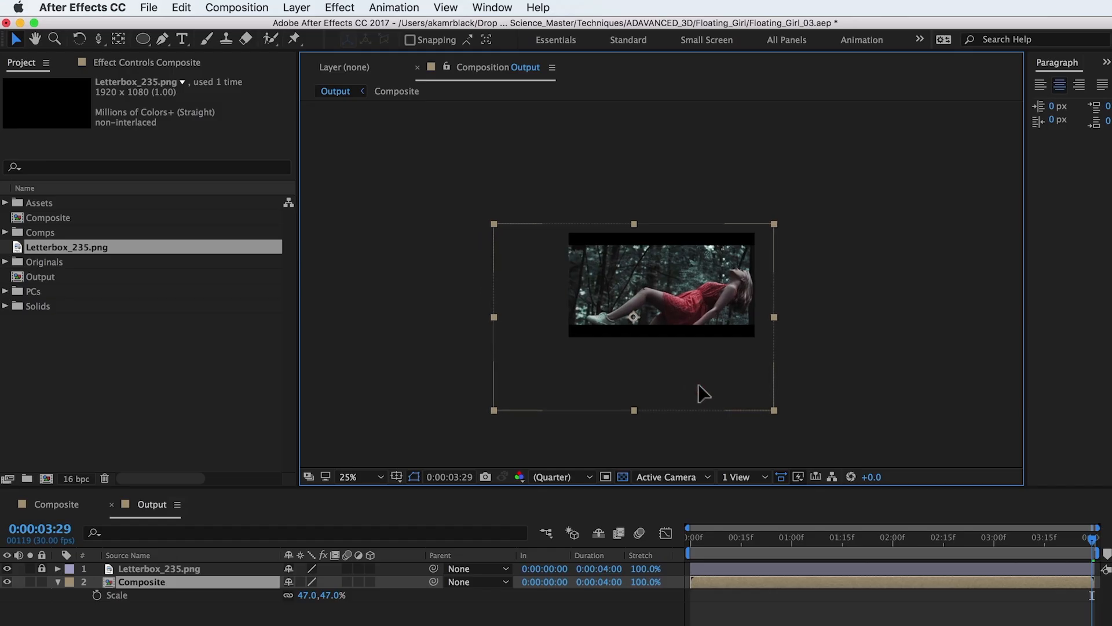
left_click_drag(1086, 542, 595, 584)
mouse_move(691, 350)
left_mouse_down()
mouse_move(692, 339)
mouse_move(697, 348)
left_mouse_up()
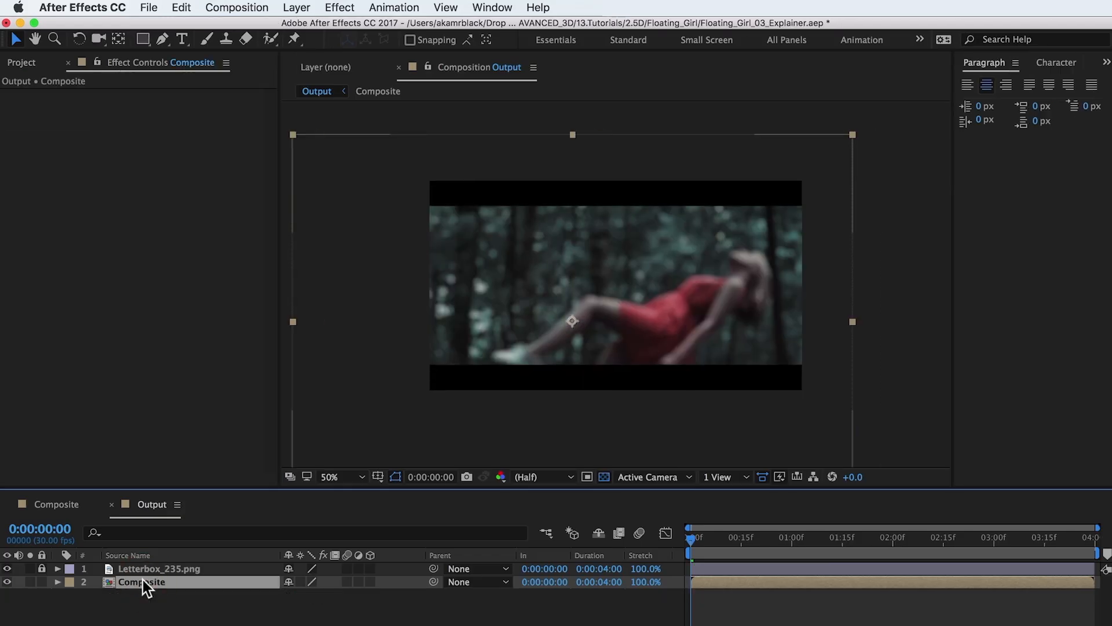
- Apply the Levels effect to the Composite layer, raising the red channel's output black to about 2441.5 and lowering its output white
left_click(342, 7)
mouse_move(406, 168)
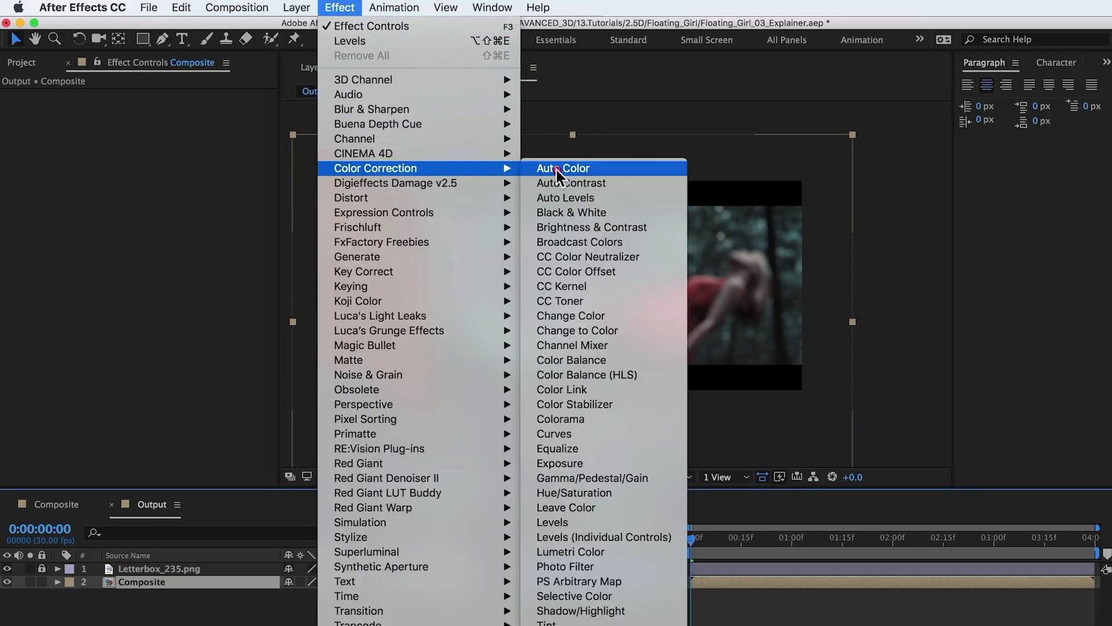
left_click(580, 523)
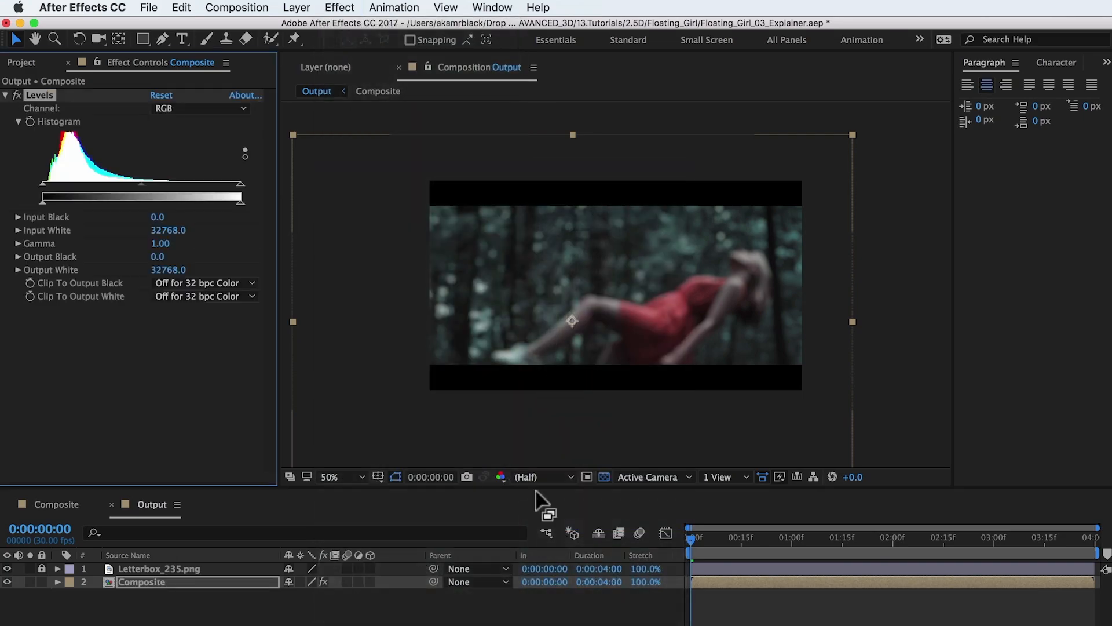
left_click(242, 109)
left_click(191, 139)
left_click_drag(43, 203, 73, 215)
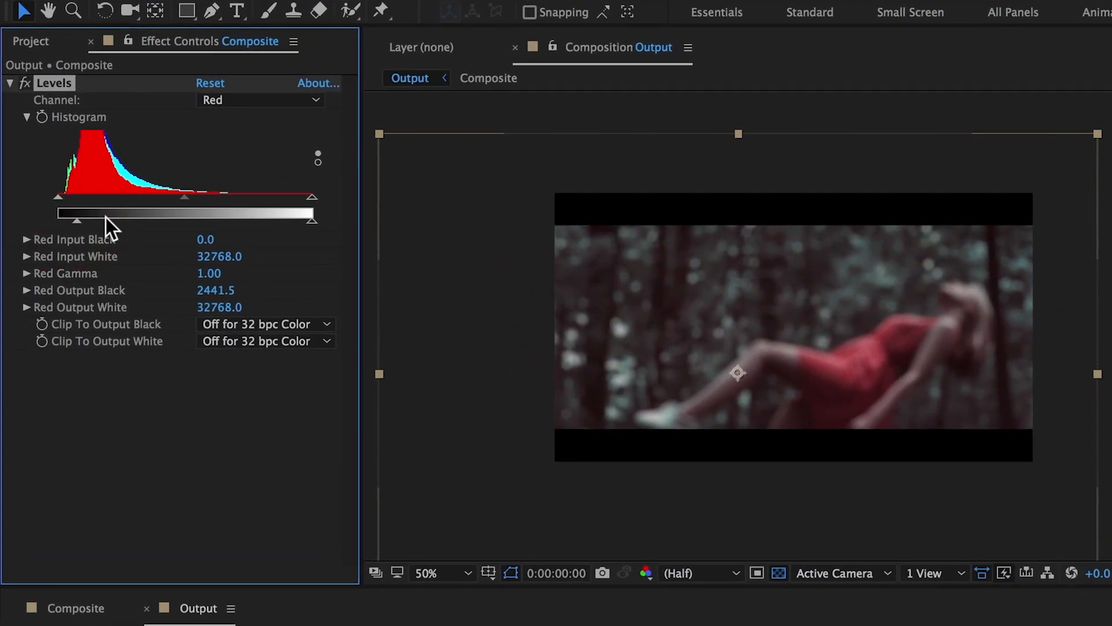
left_click_drag(312, 221, 287, 223)
- Adjust the green channel's output white slightly in the Composite layer's Levels effect
left_click(245, 100)
left_click(244, 159)
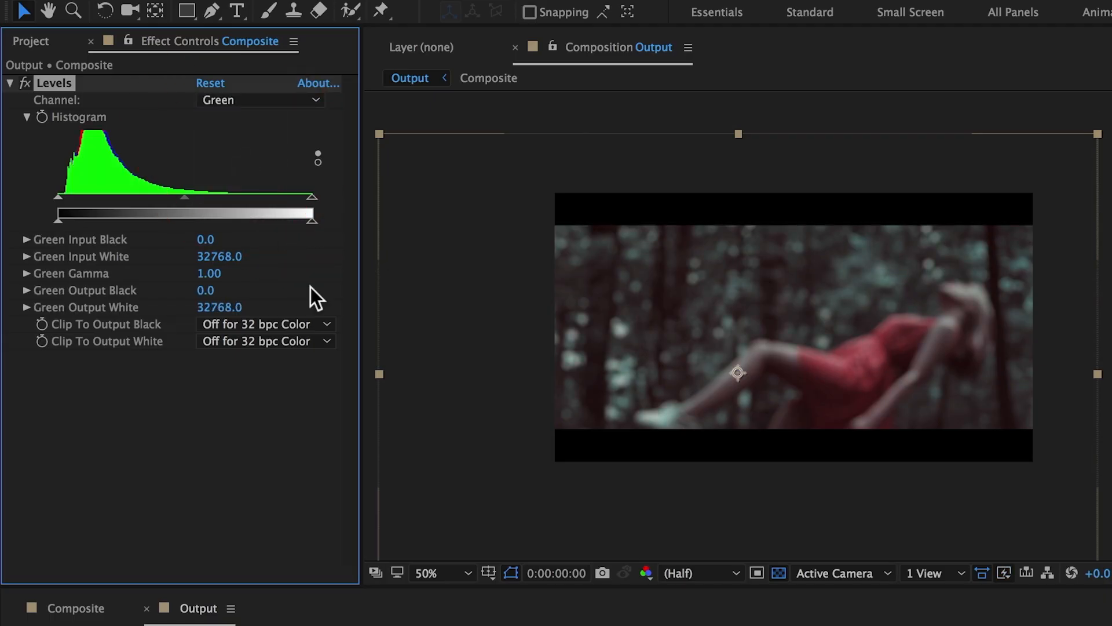
left_click_drag(309, 219, 308, 219)
- Set the blue channel's output black to about 2313 and output white to about 26214.4, then compare the grade with Levels toggled
left_click(242, 102)
left_click(242, 172)
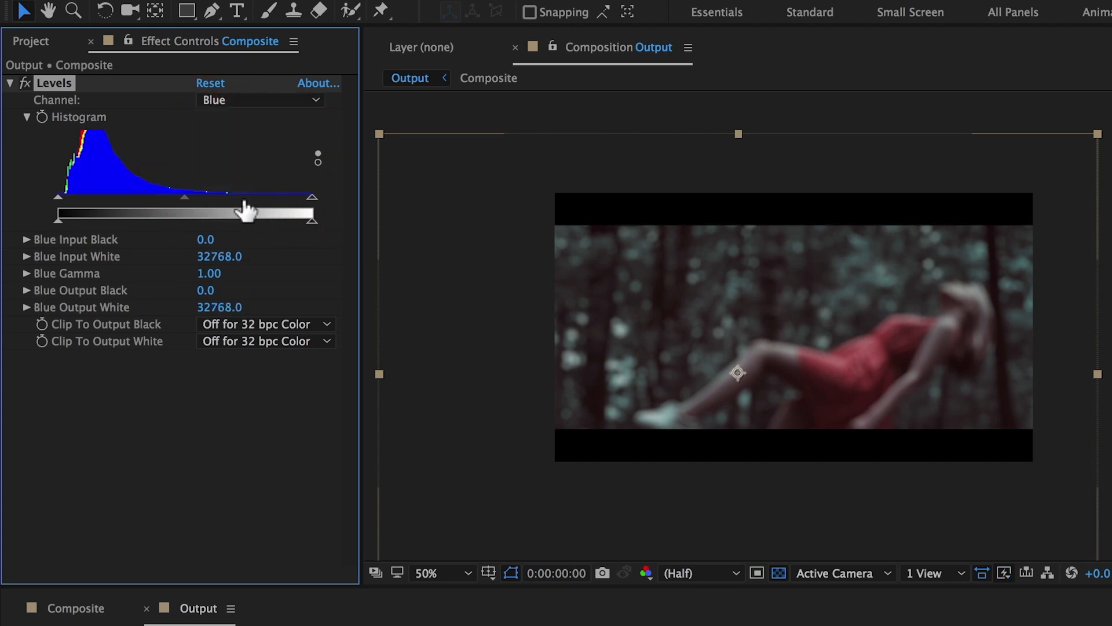
left_click_drag(62, 221, 75, 221)
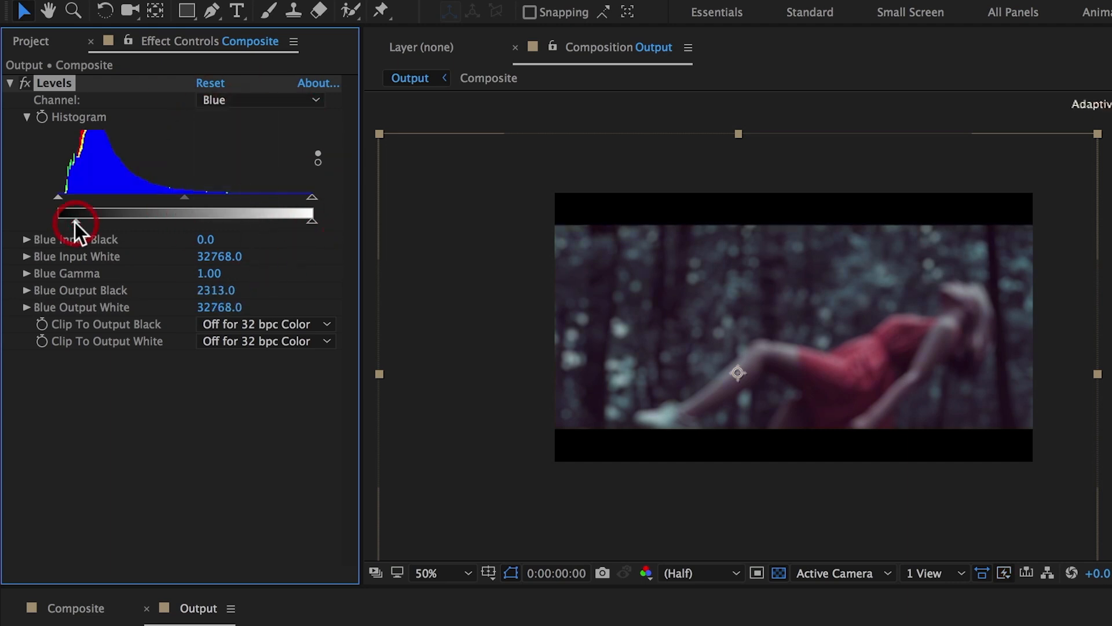
left_click_drag(308, 221, 260, 226)
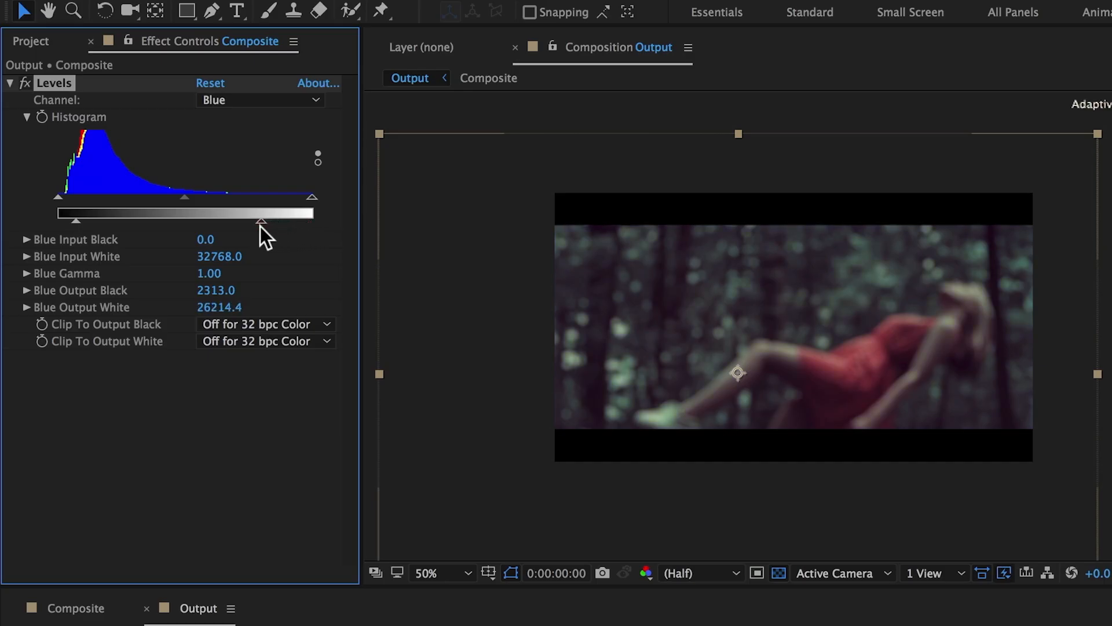
left_click(23, 84)
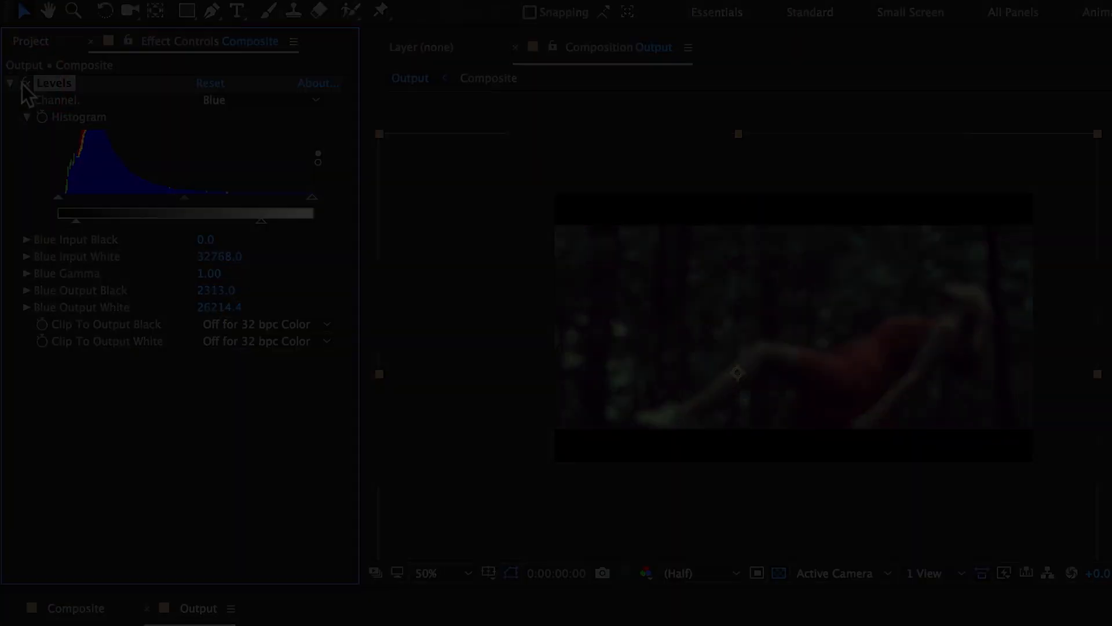